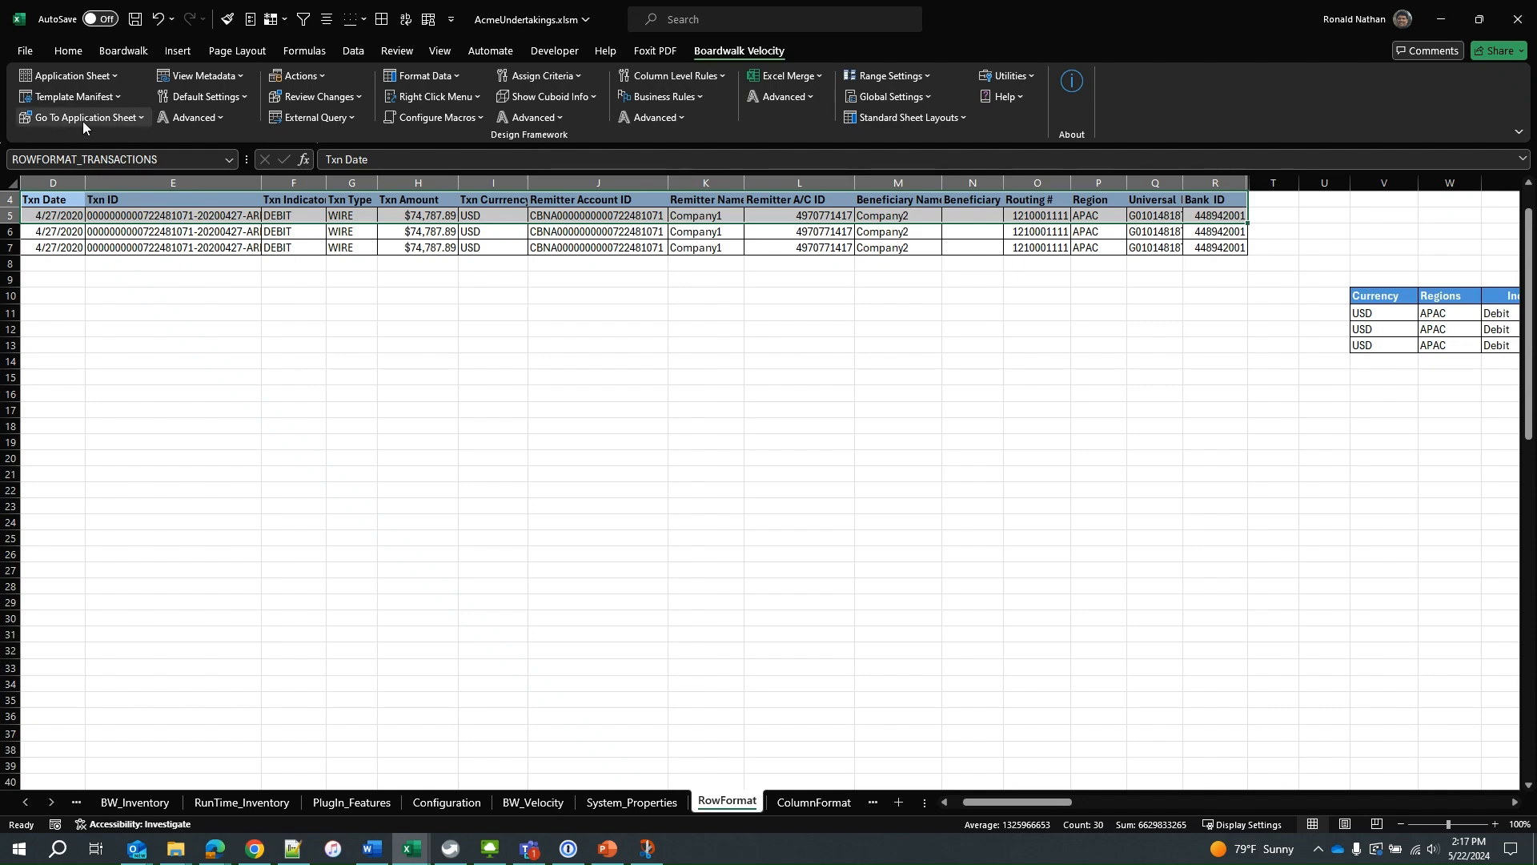
- Generate a column format for the TRANSACTIONS cuboid from its application sheet
{"action": "left_click", "coordinate": [85, 119]}
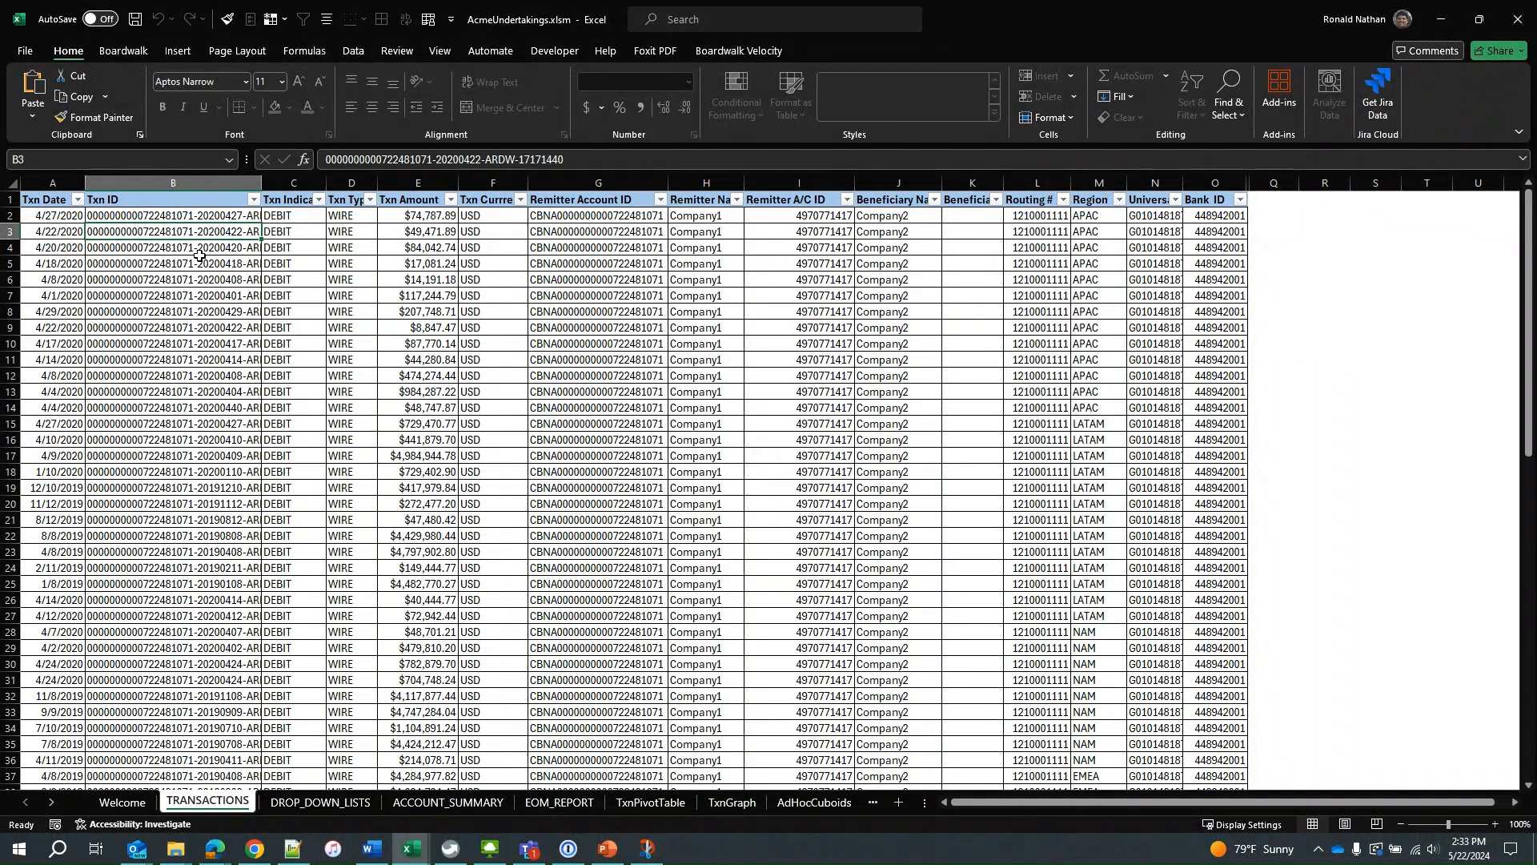
{"action": "left_click", "coordinate": [757, 53]}
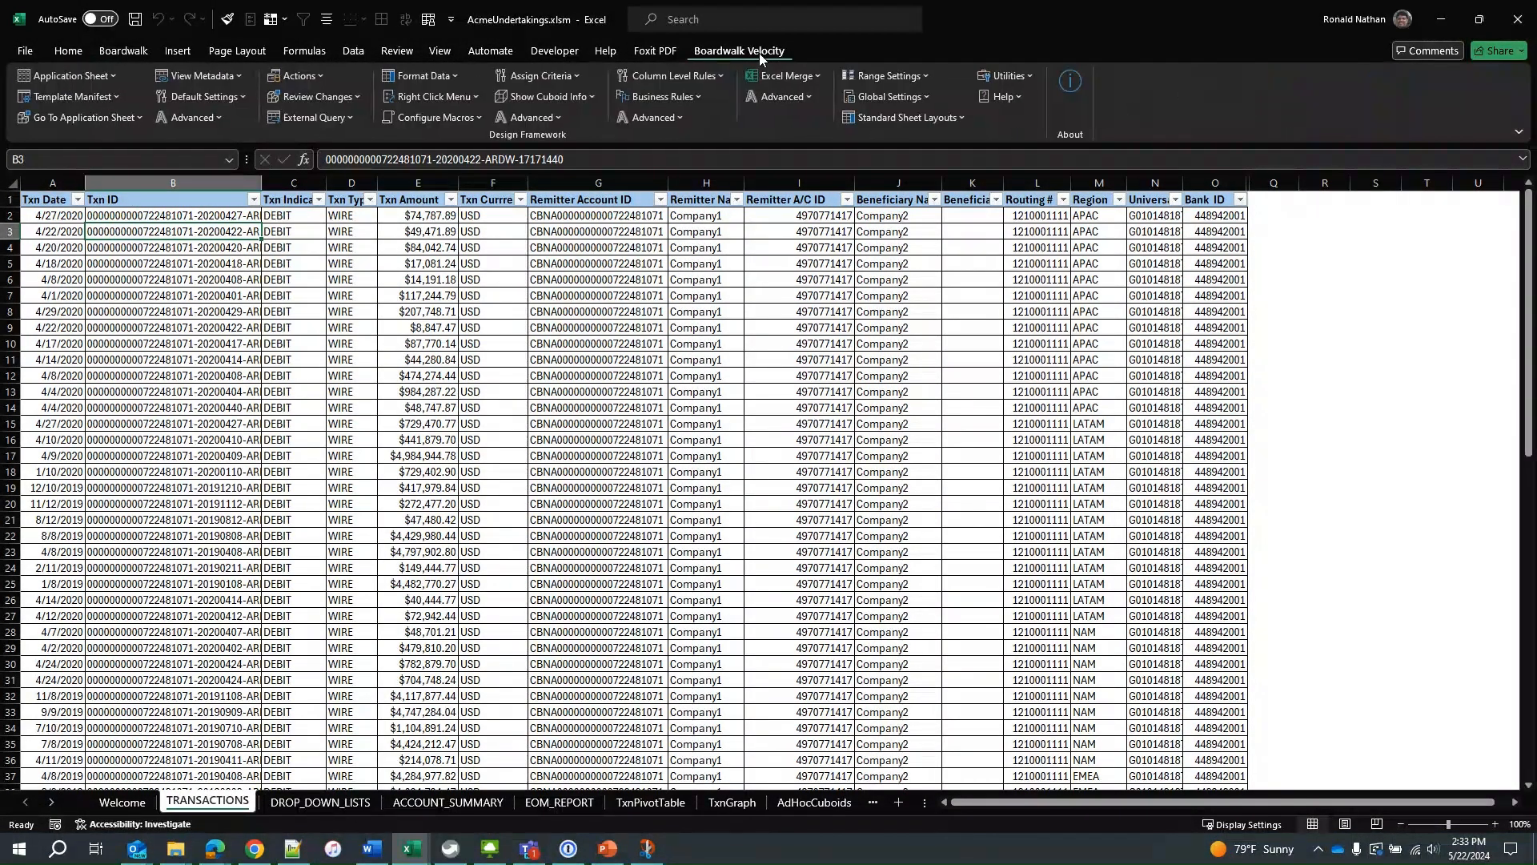
{"action": "left_click", "coordinate": [411, 98]}
{"action": "left_click", "coordinate": [447, 77]}
{"action": "left_click", "coordinate": [446, 75]}
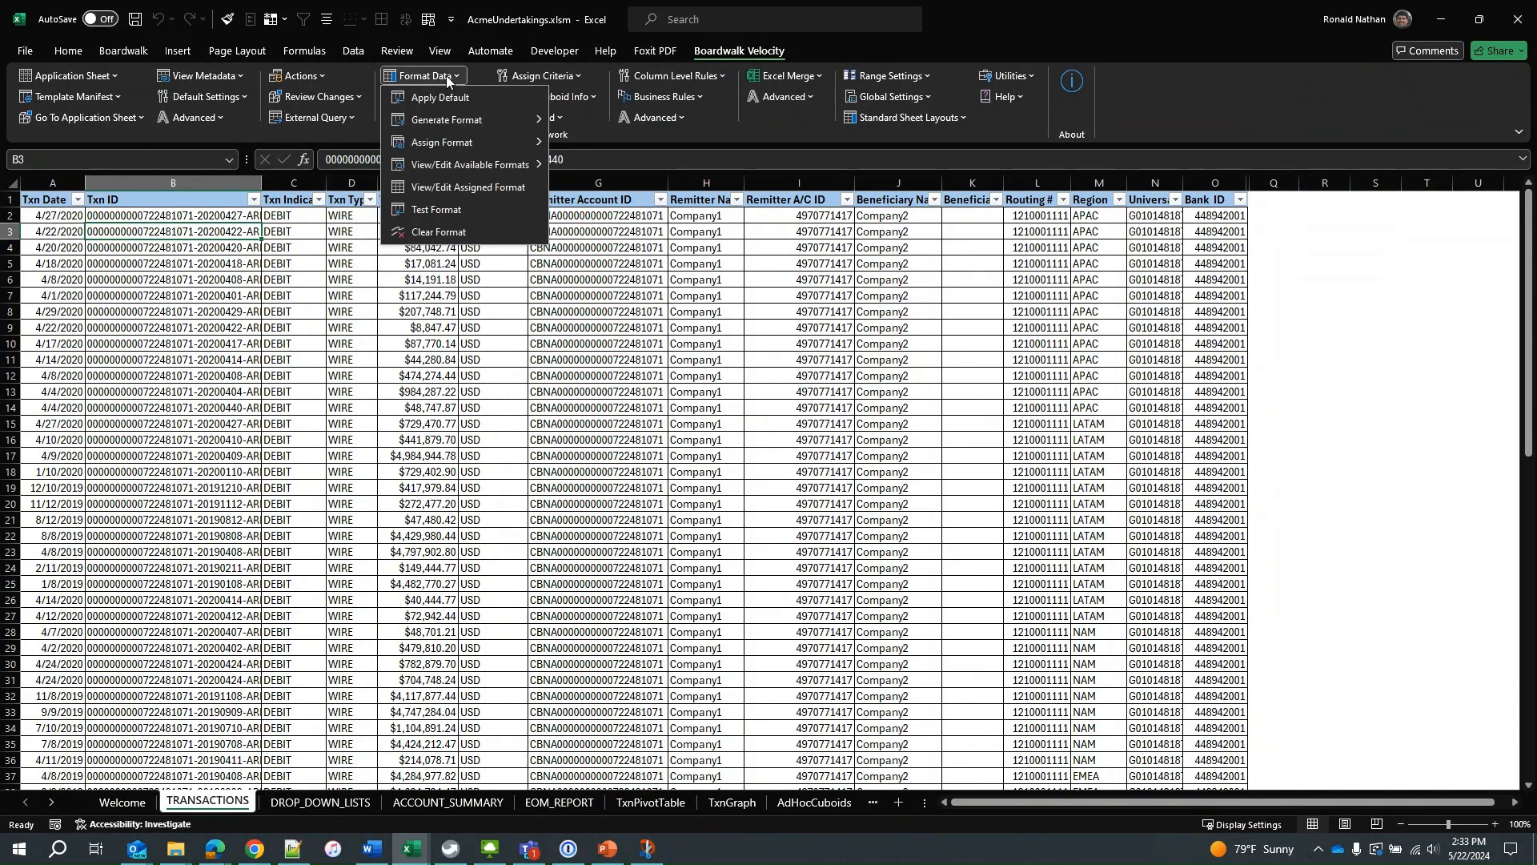
{"action": "mouse_move", "coordinate": [480, 119]}
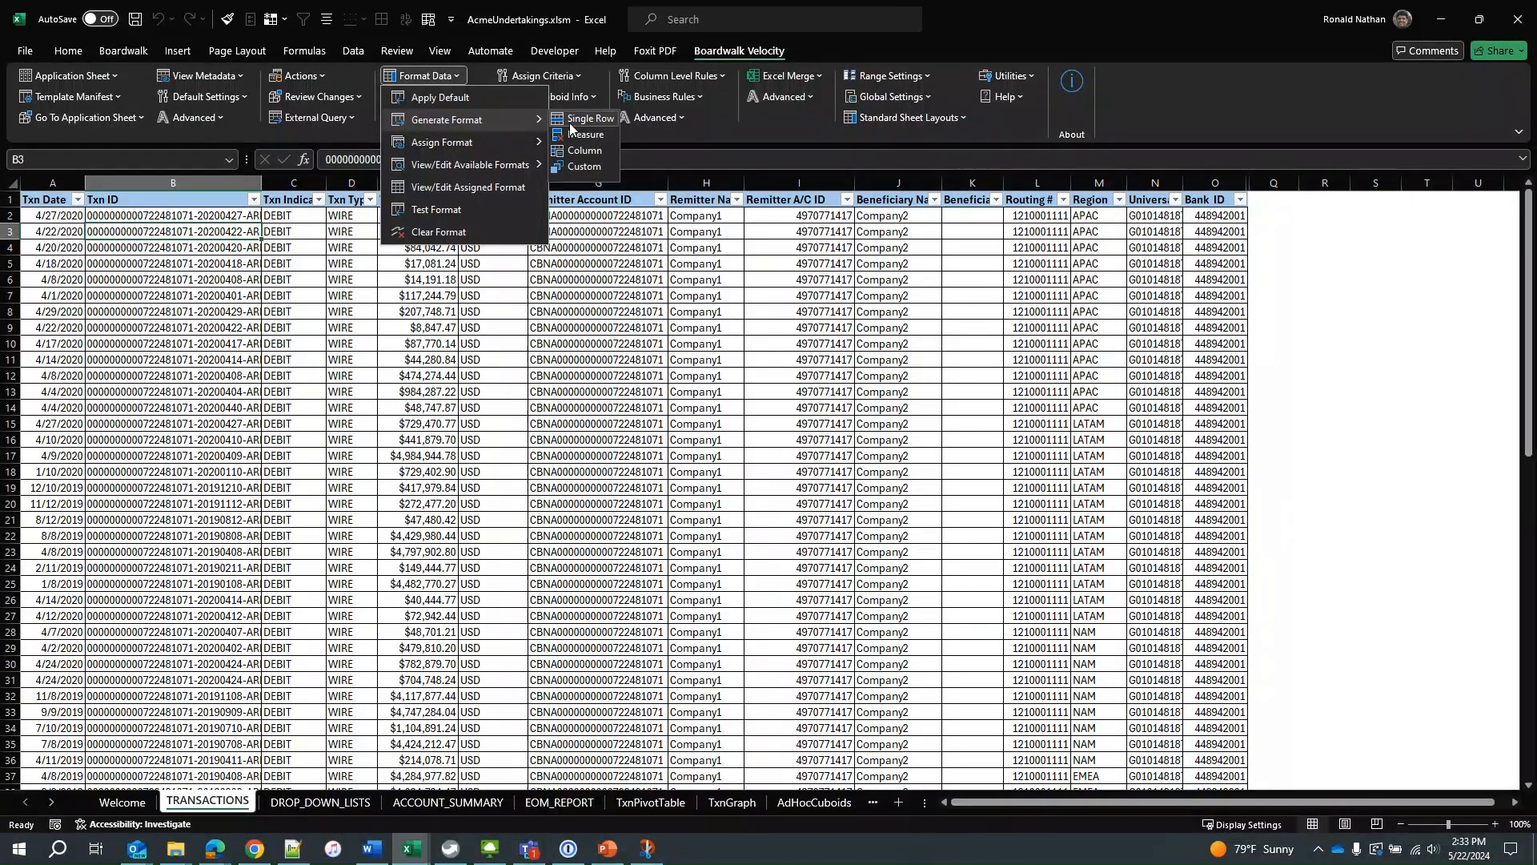
{"action": "left_click", "coordinate": [585, 149]}
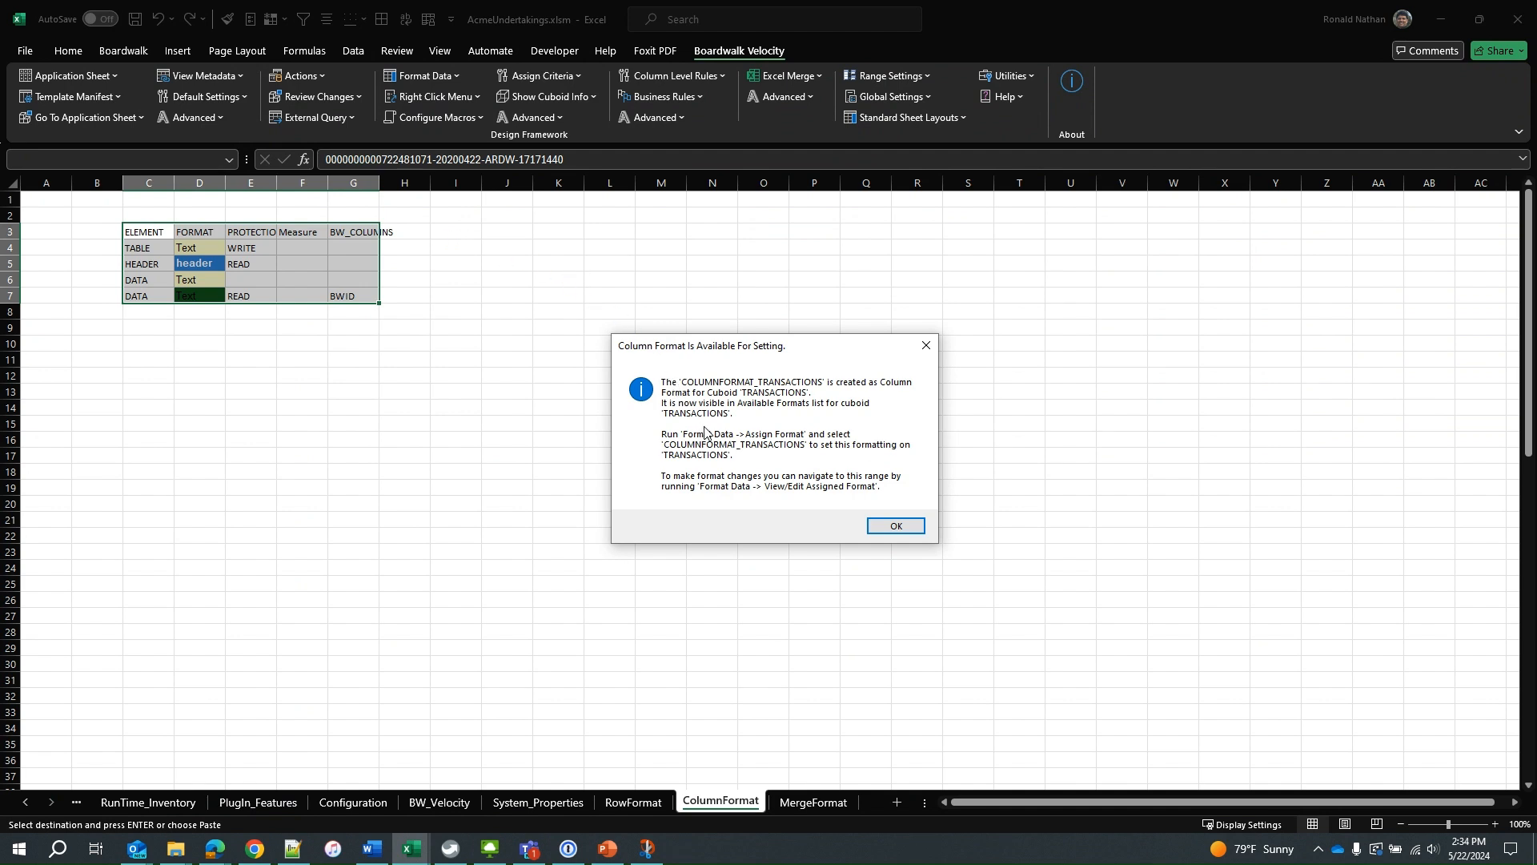
{"action": "left_click", "coordinate": [897, 526]}
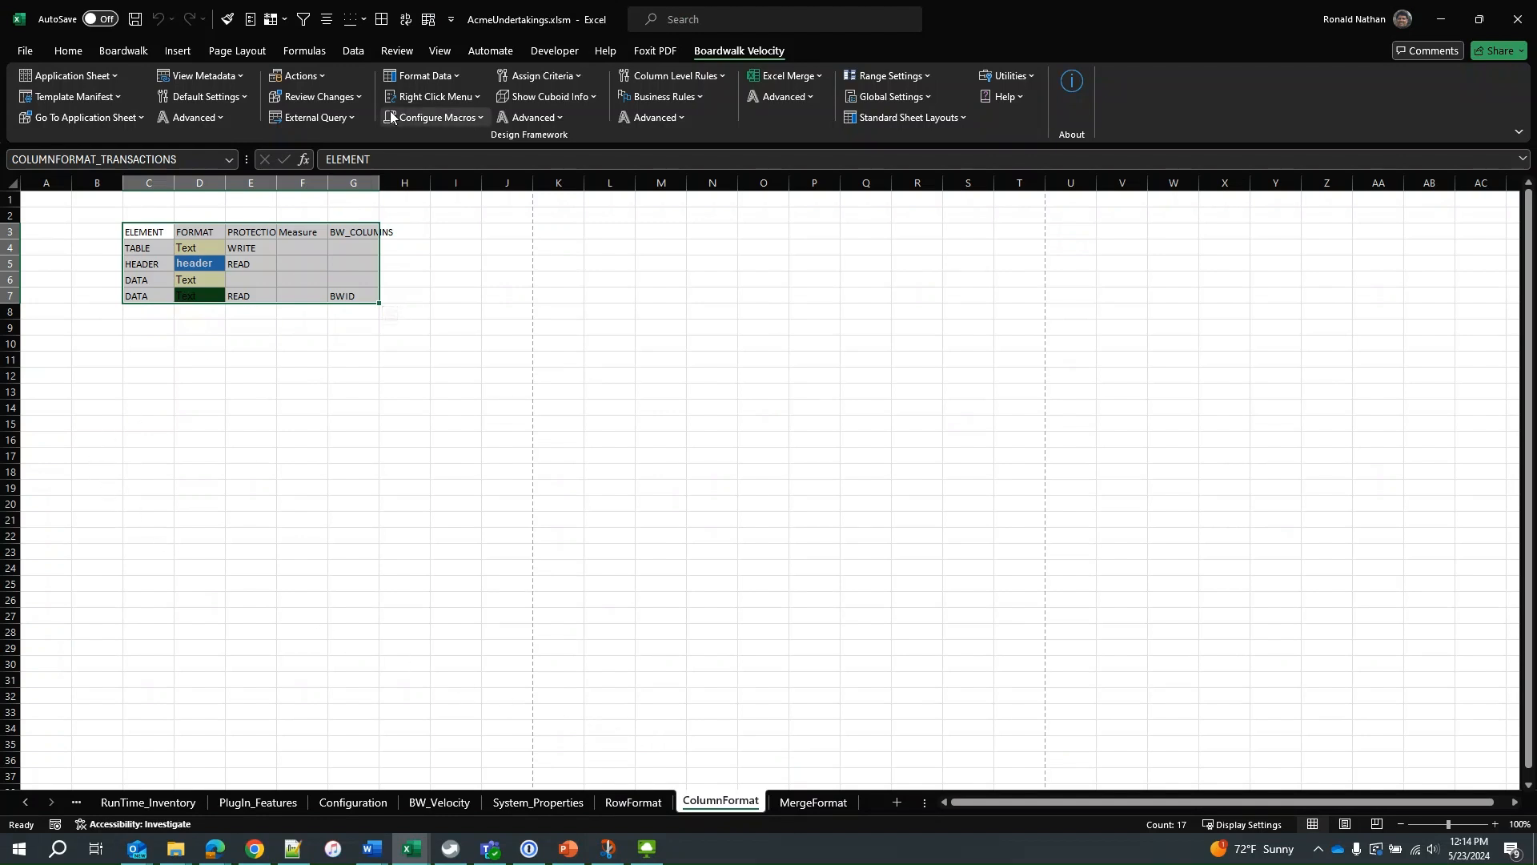
- Return to the TRANSACTIONS sheet and assign the COLUMNFORMAT_TRANSACTIONS format to it
{"action": "left_click", "coordinate": [142, 117]}
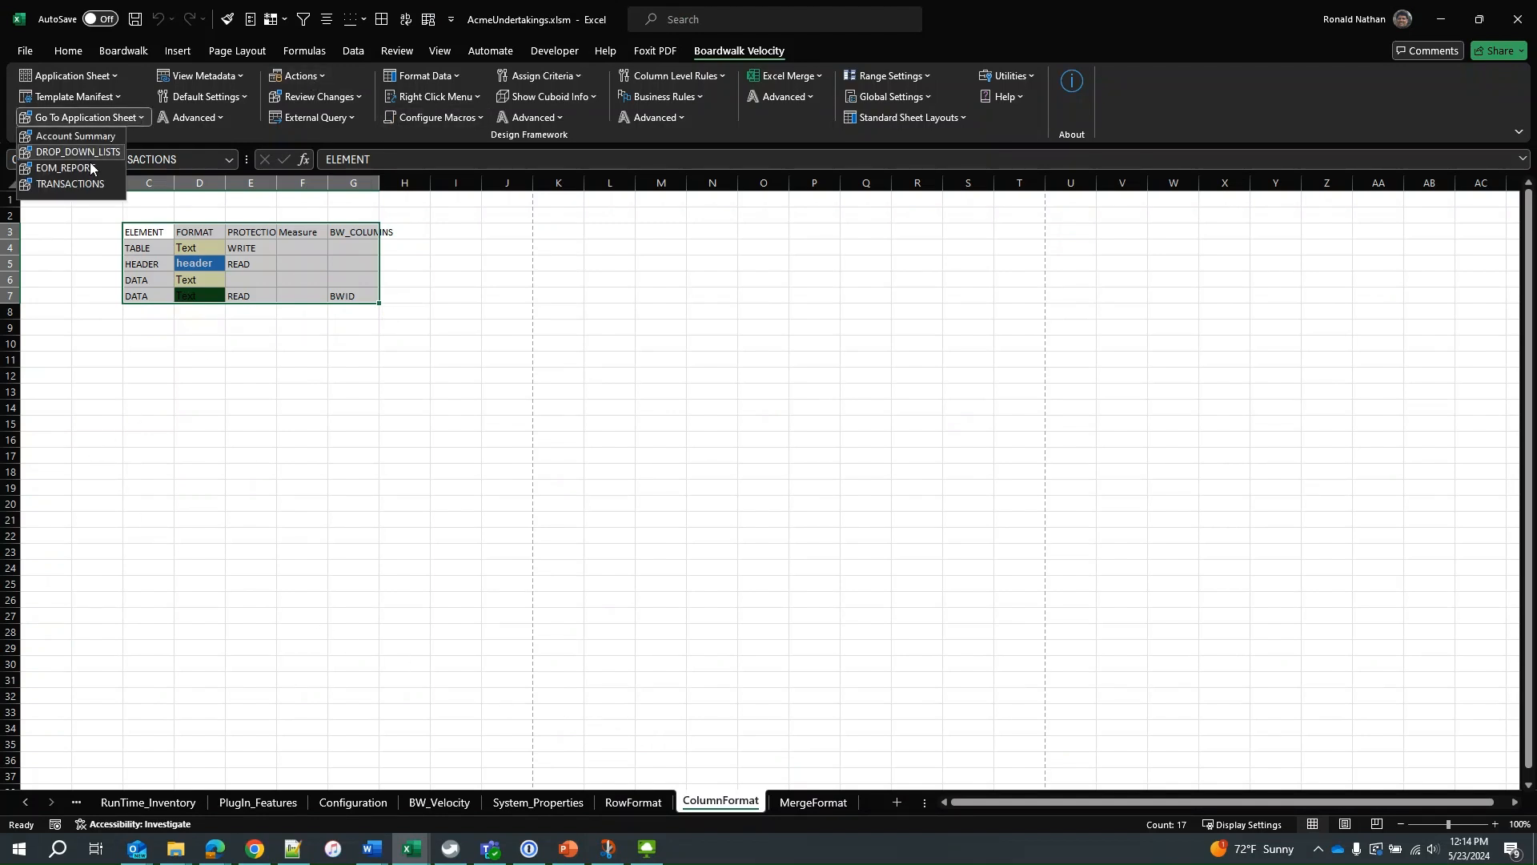
{"action": "left_click", "coordinate": [80, 185]}
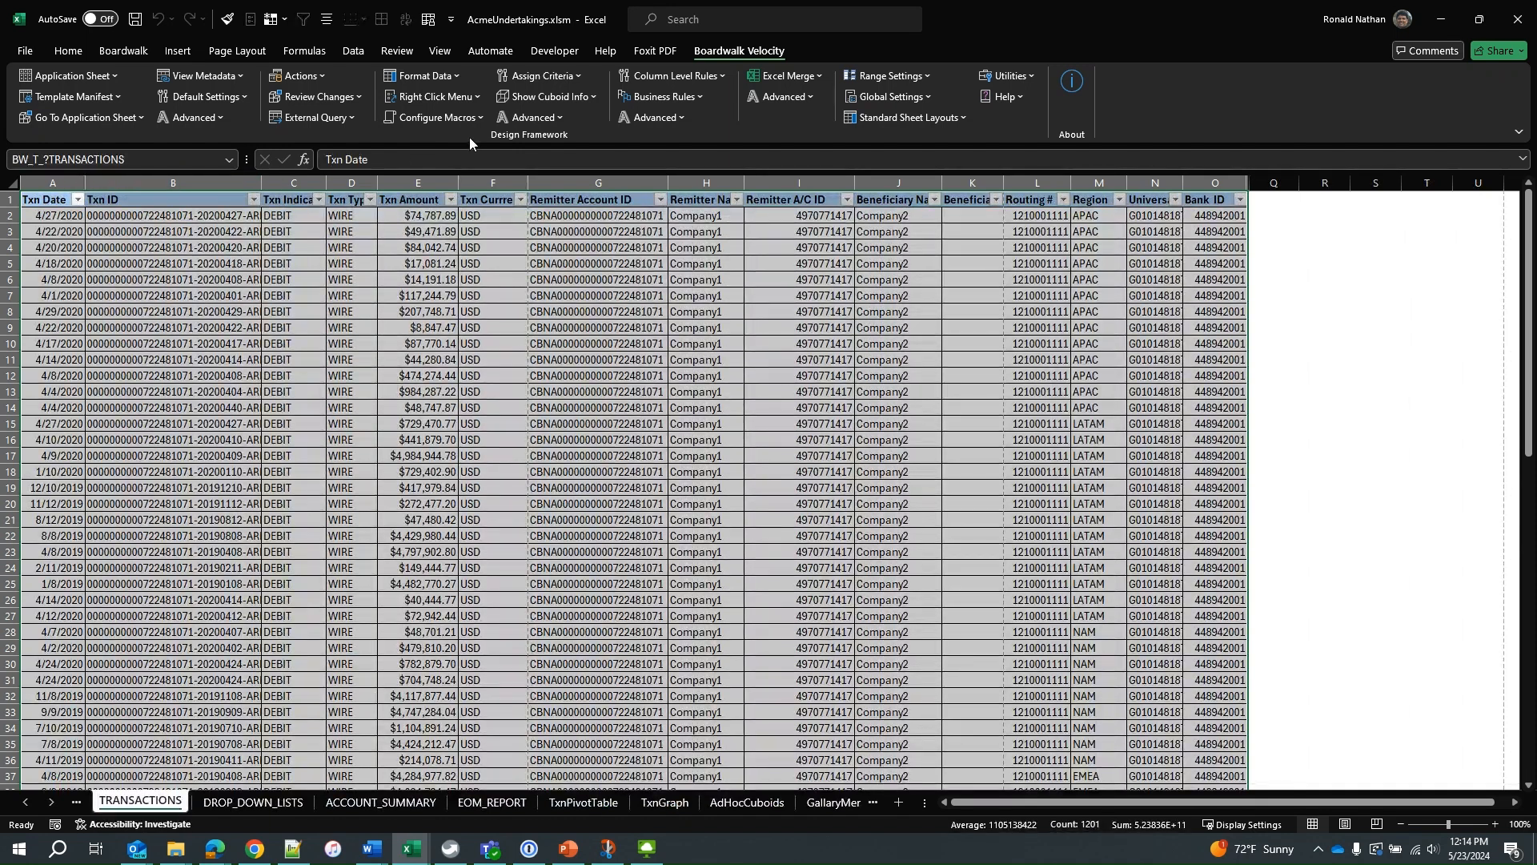
{"action": "left_click", "coordinate": [442, 76]}
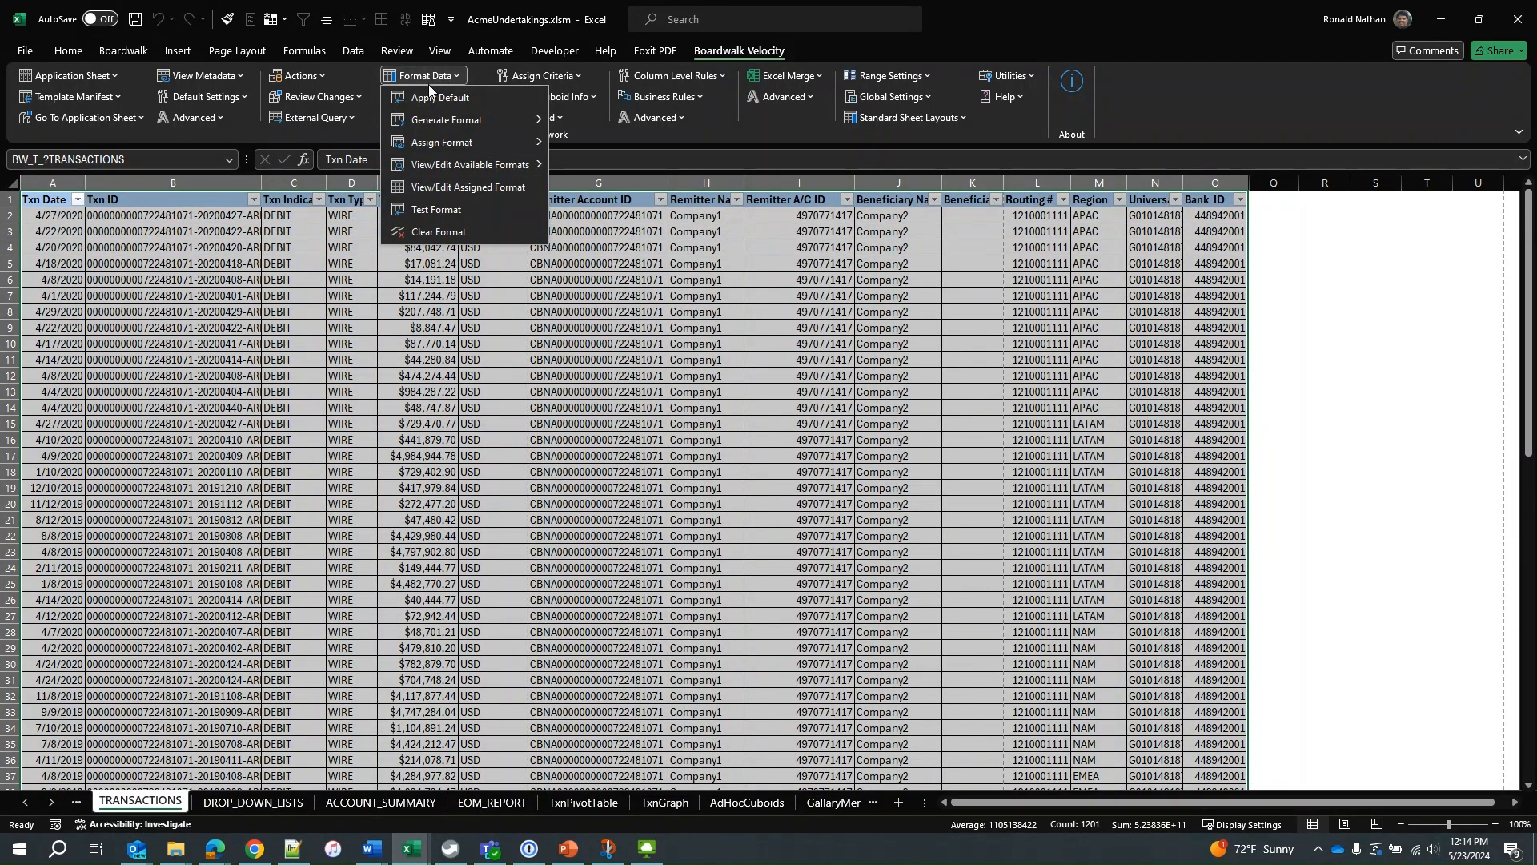
{"action": "mouse_move", "coordinate": [429, 142]}
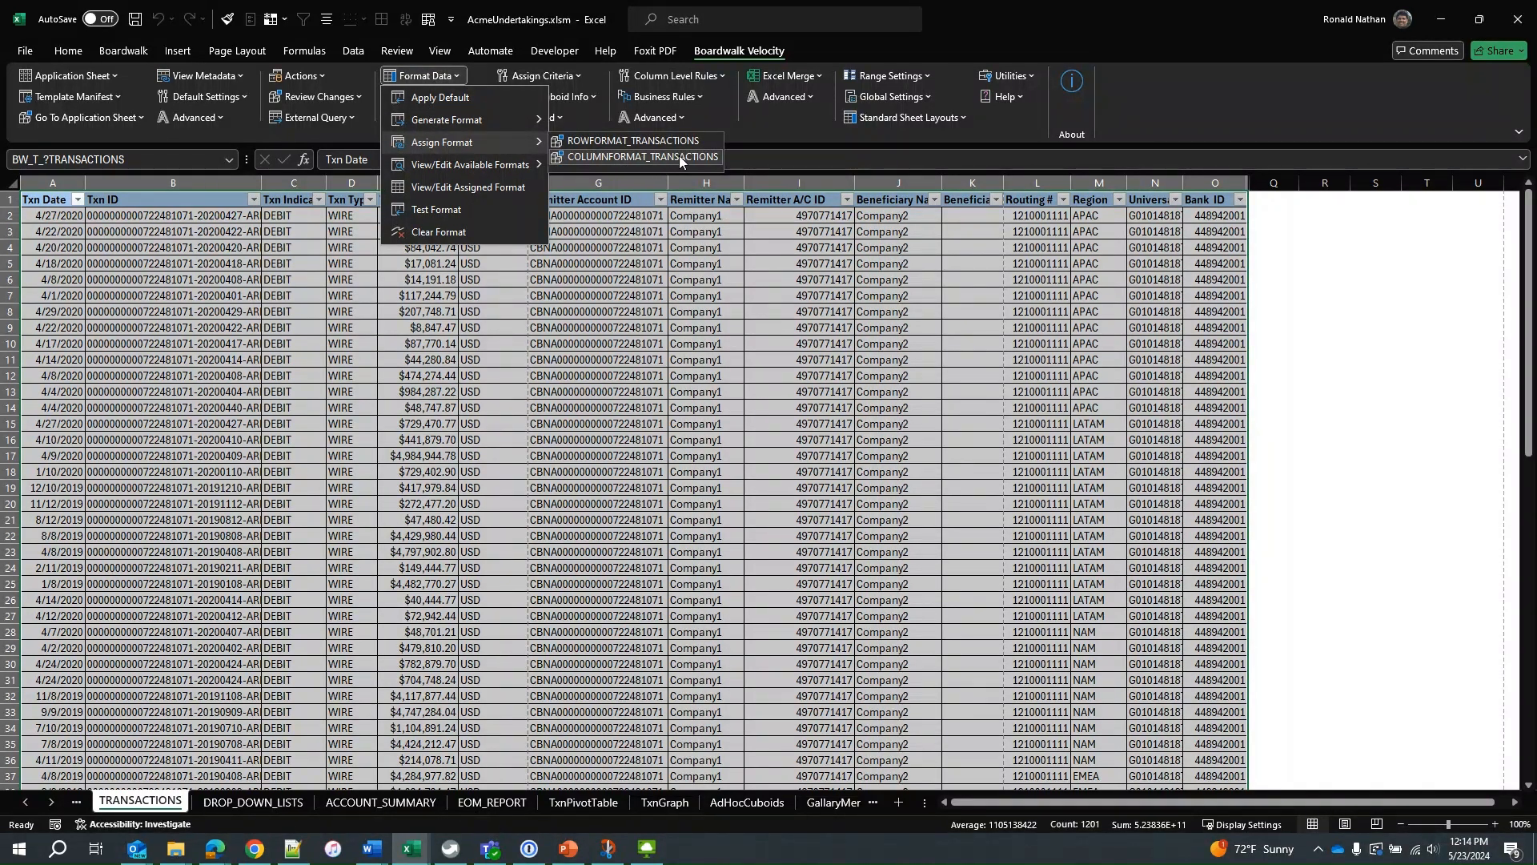
{"action": "left_click", "coordinate": [700, 157]}
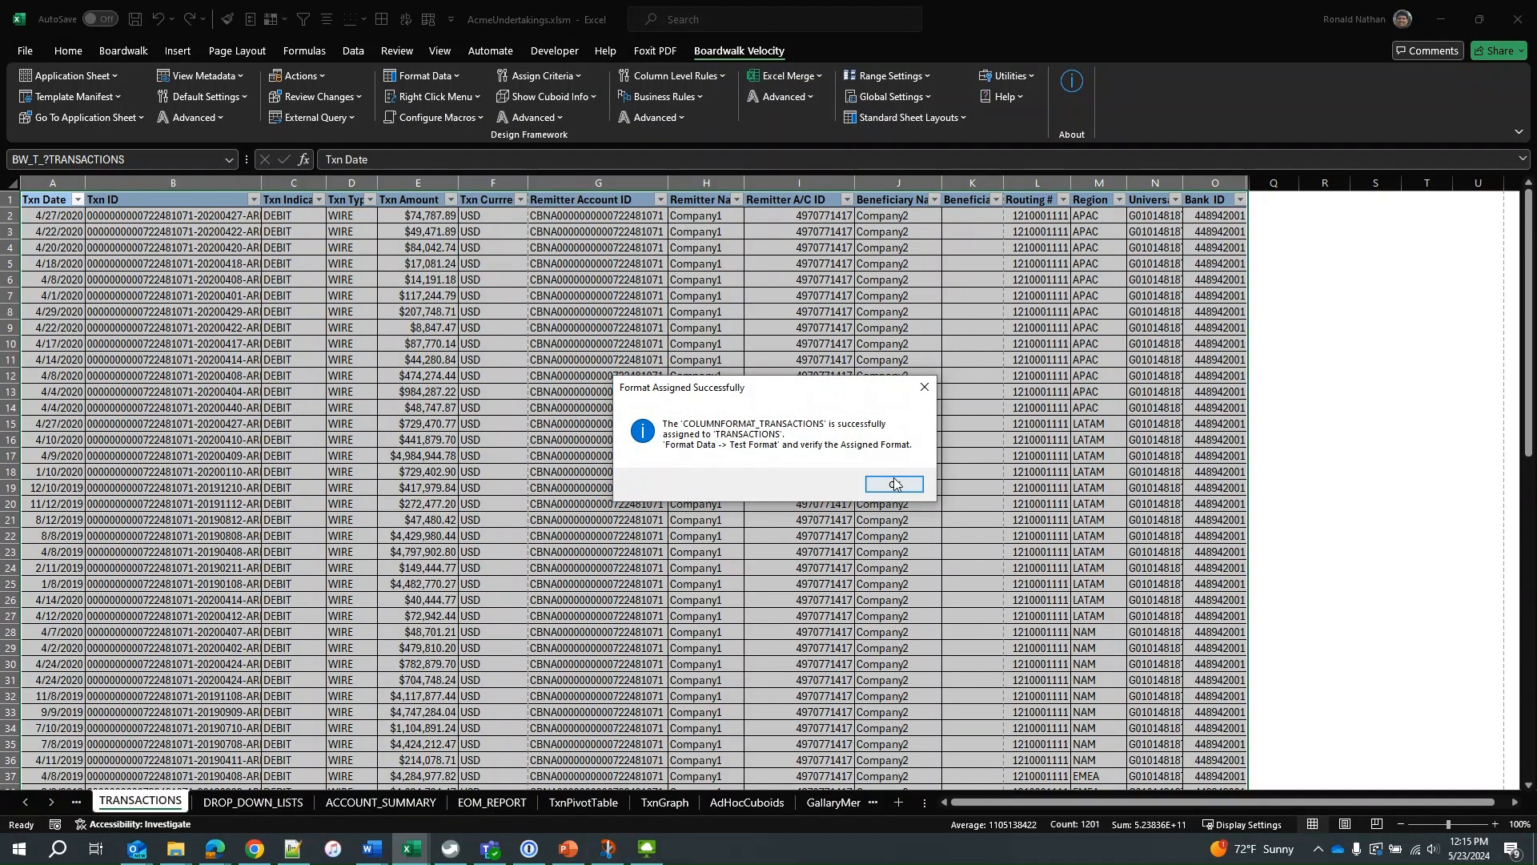
{"action": "left_click", "coordinate": [895, 485]}
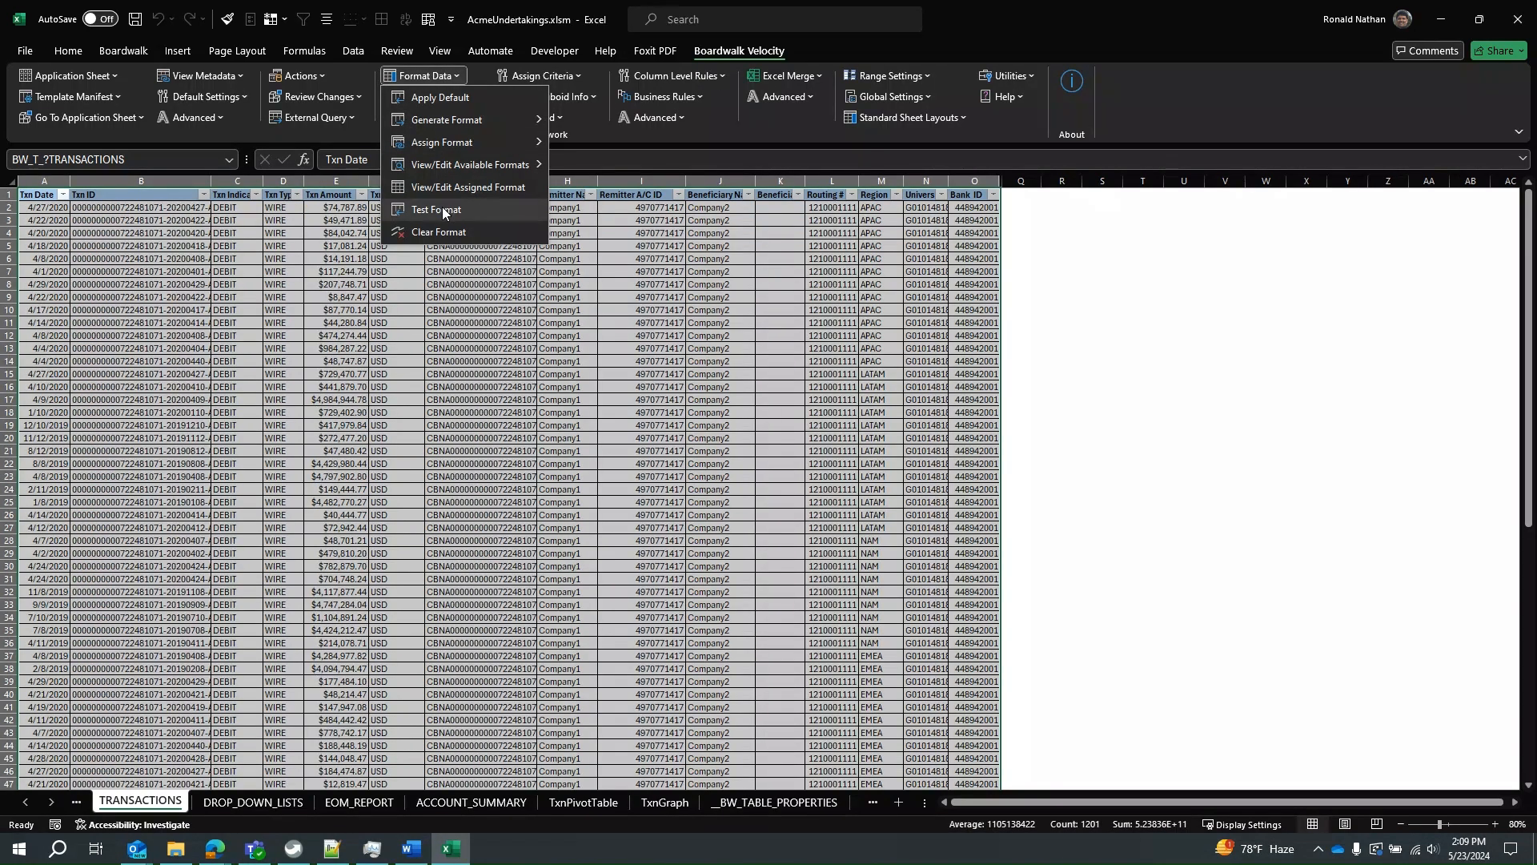
- Test the assigned format on the TRANSACTIONS sheet and unhide the column next to Bank ID
{"action": "left_click", "coordinate": [442, 210]}
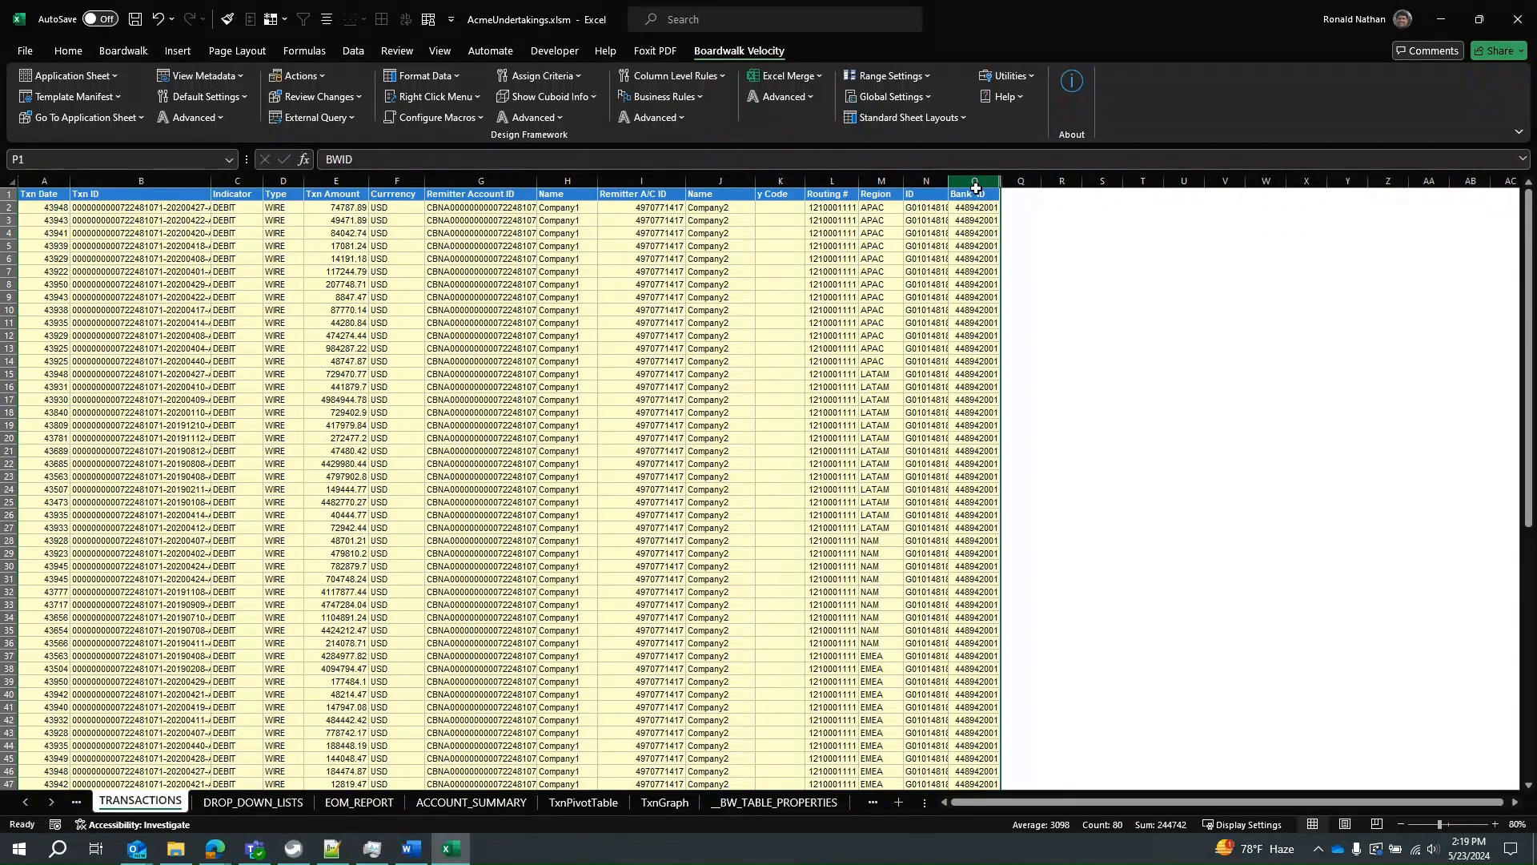
{"action": "mouse_move", "coordinate": [984, 178]}
{"action": "left_mouse_down"}
{"action": "mouse_move", "coordinate": [1065, 179]}
{"action": "mouse_move", "coordinate": [1012, 179]}
{"action": "left_mouse_up"}
{"action": "right_click", "coordinate": [1012, 179]}
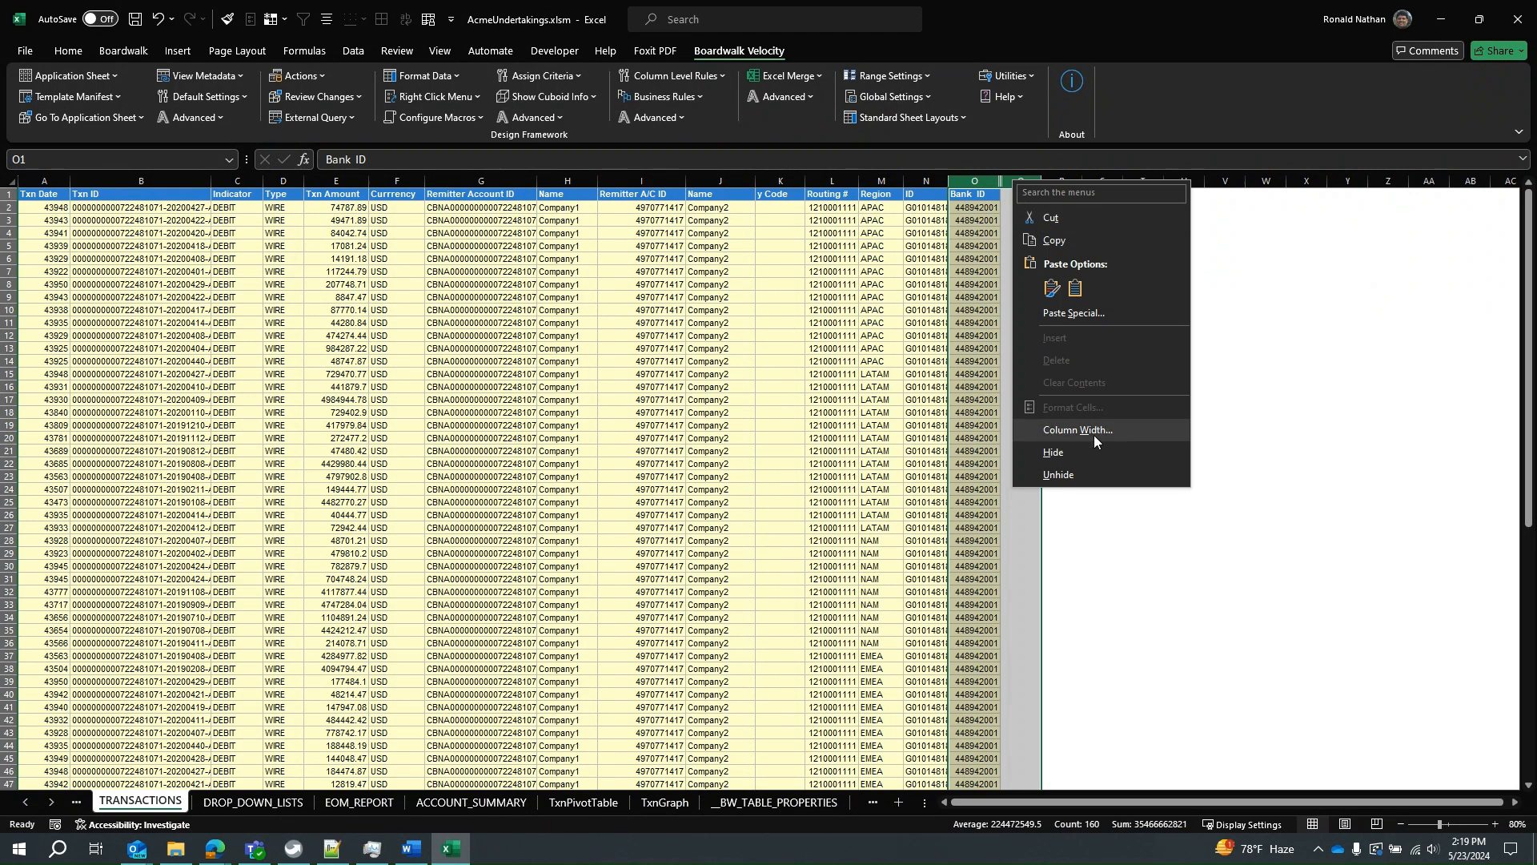
{"action": "left_click", "coordinate": [1067, 473]}
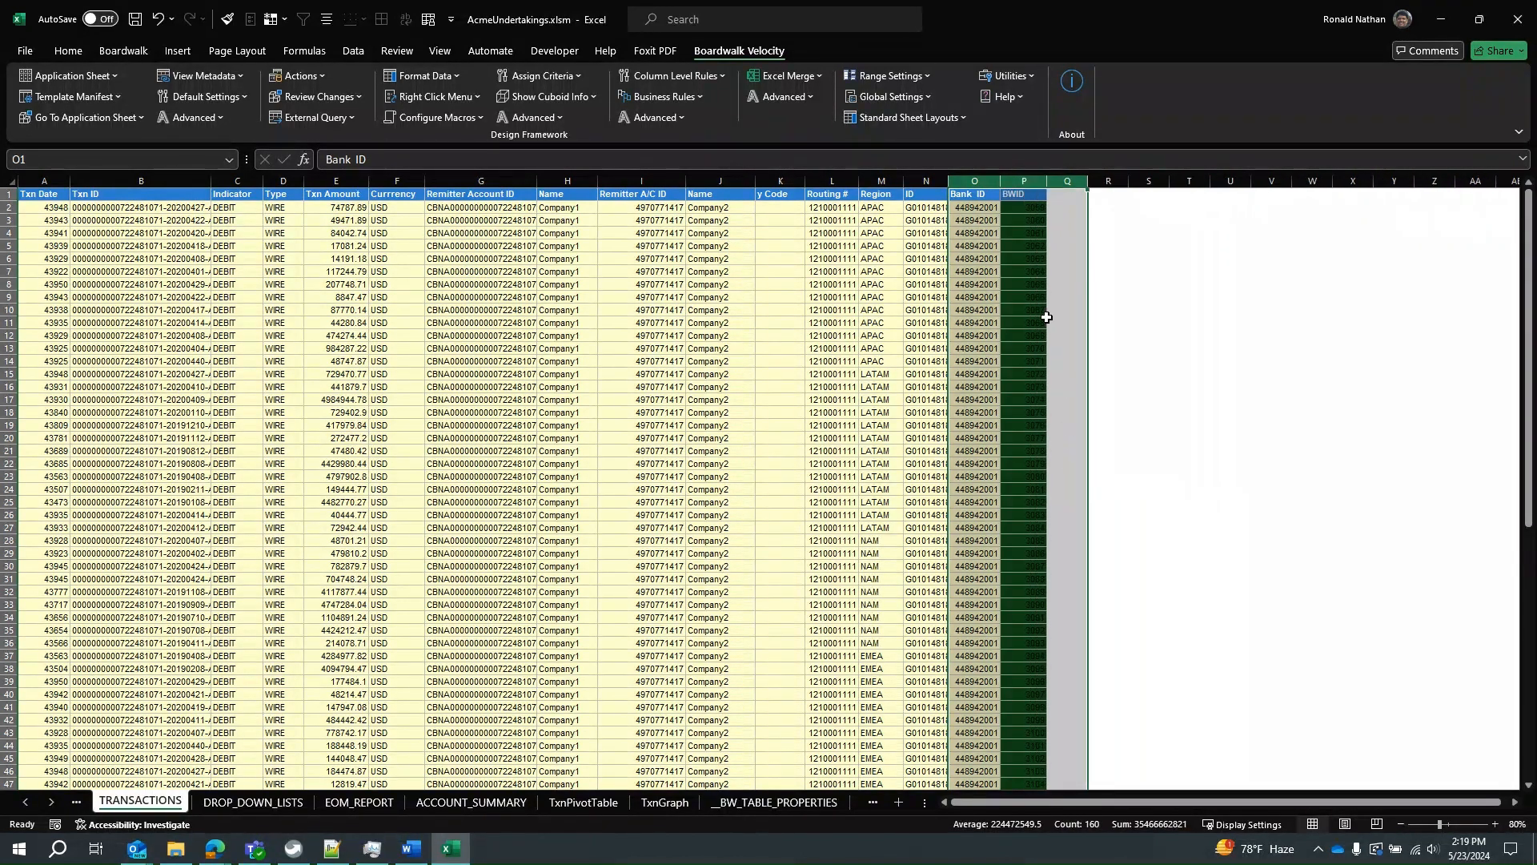
- Try to edit the first value in the BWID column, cell P2
{"action": "left_click", "coordinate": [1019, 207]}
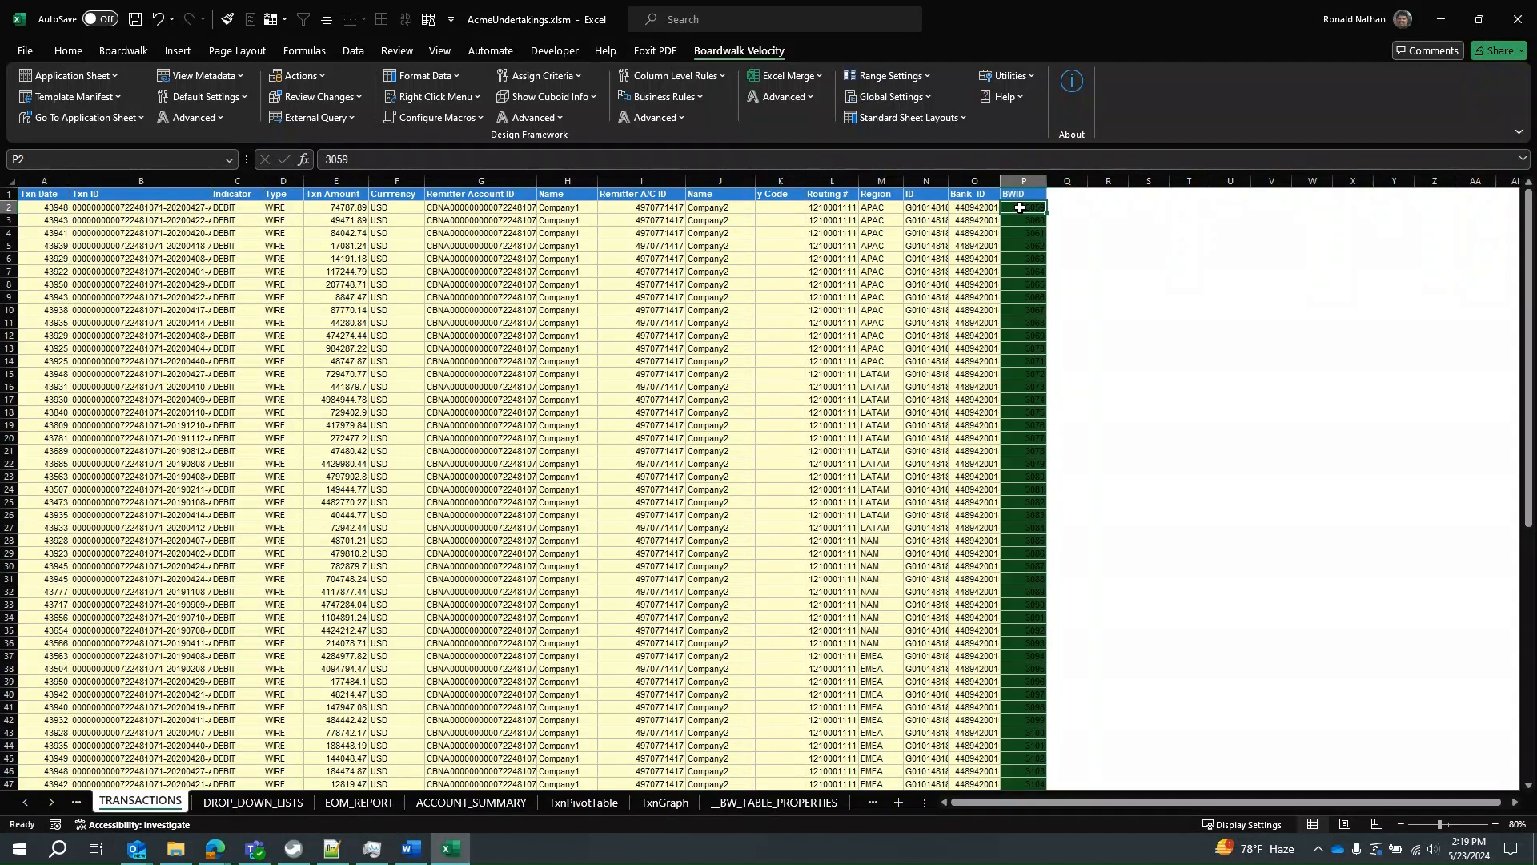
{"action": "double_click", "coordinate": [1019, 207]}
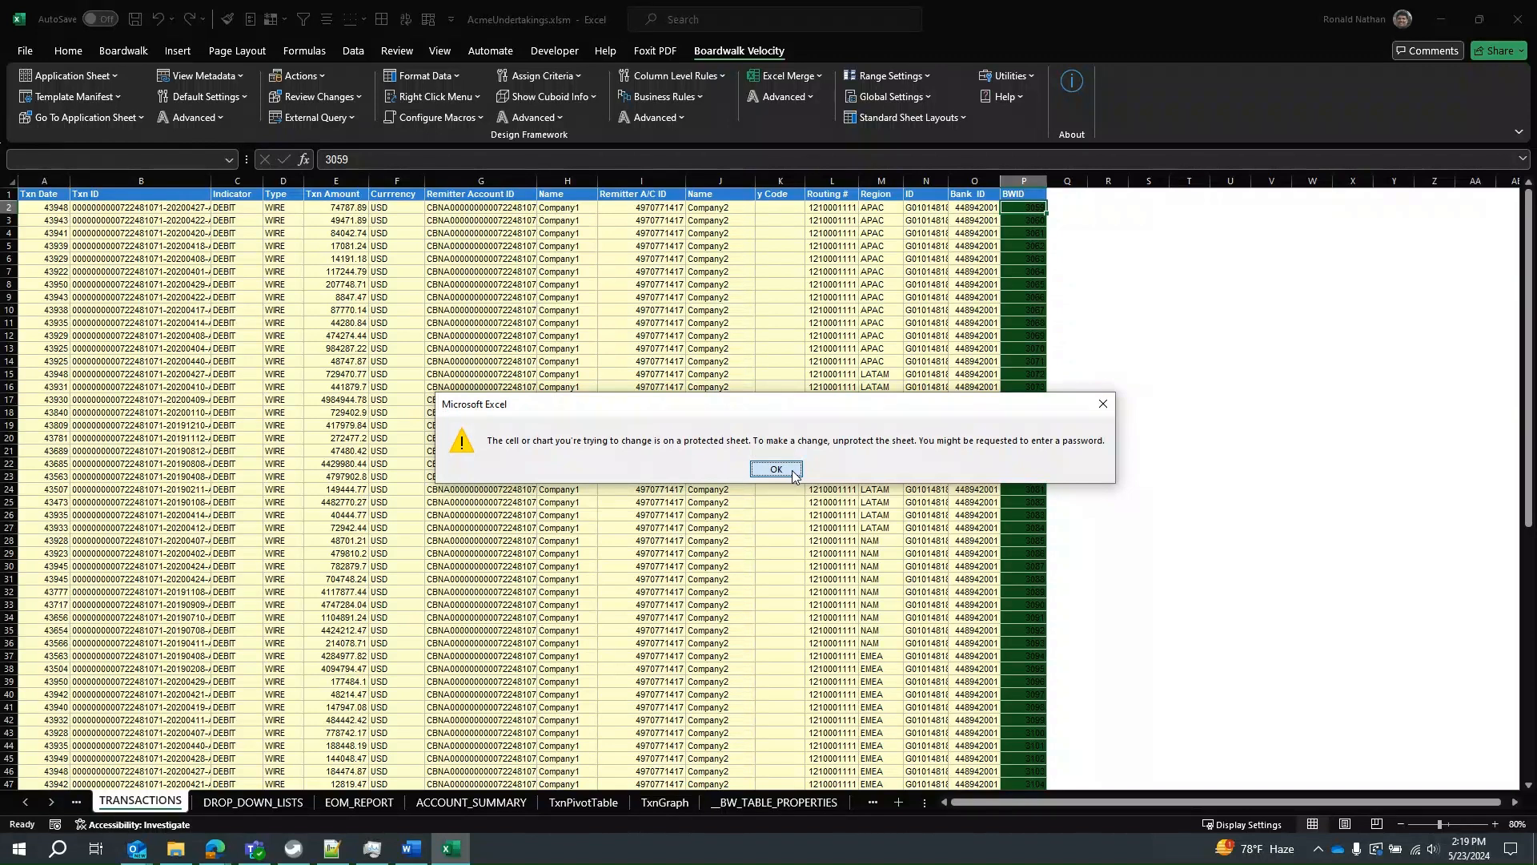
{"action": "left_click", "coordinate": [775, 470]}
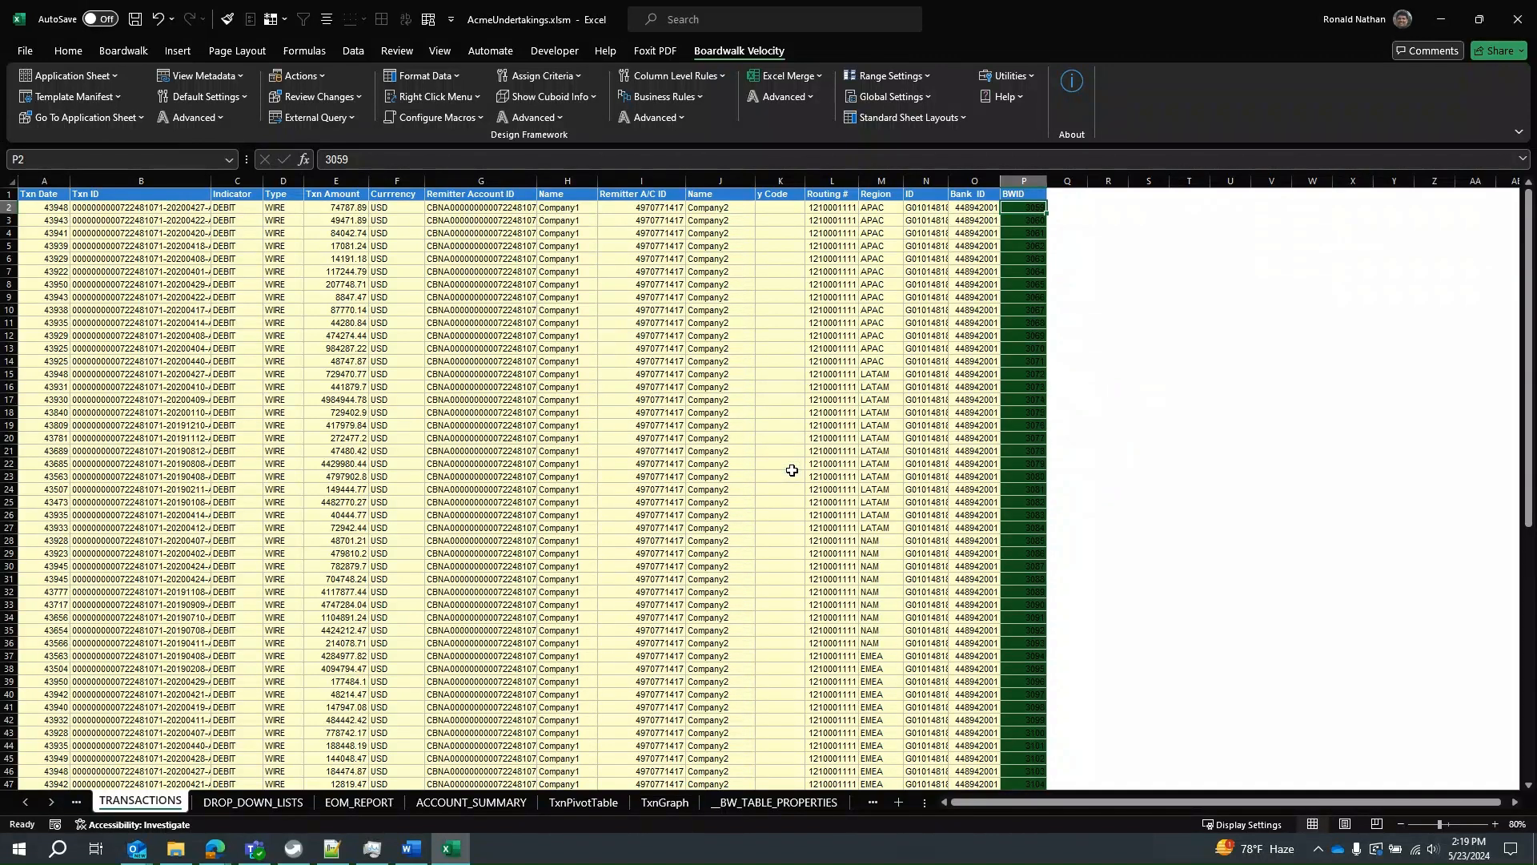
- Open the column format definition assigned to TRANSACTIONS
{"action": "left_click", "coordinate": [426, 76]}
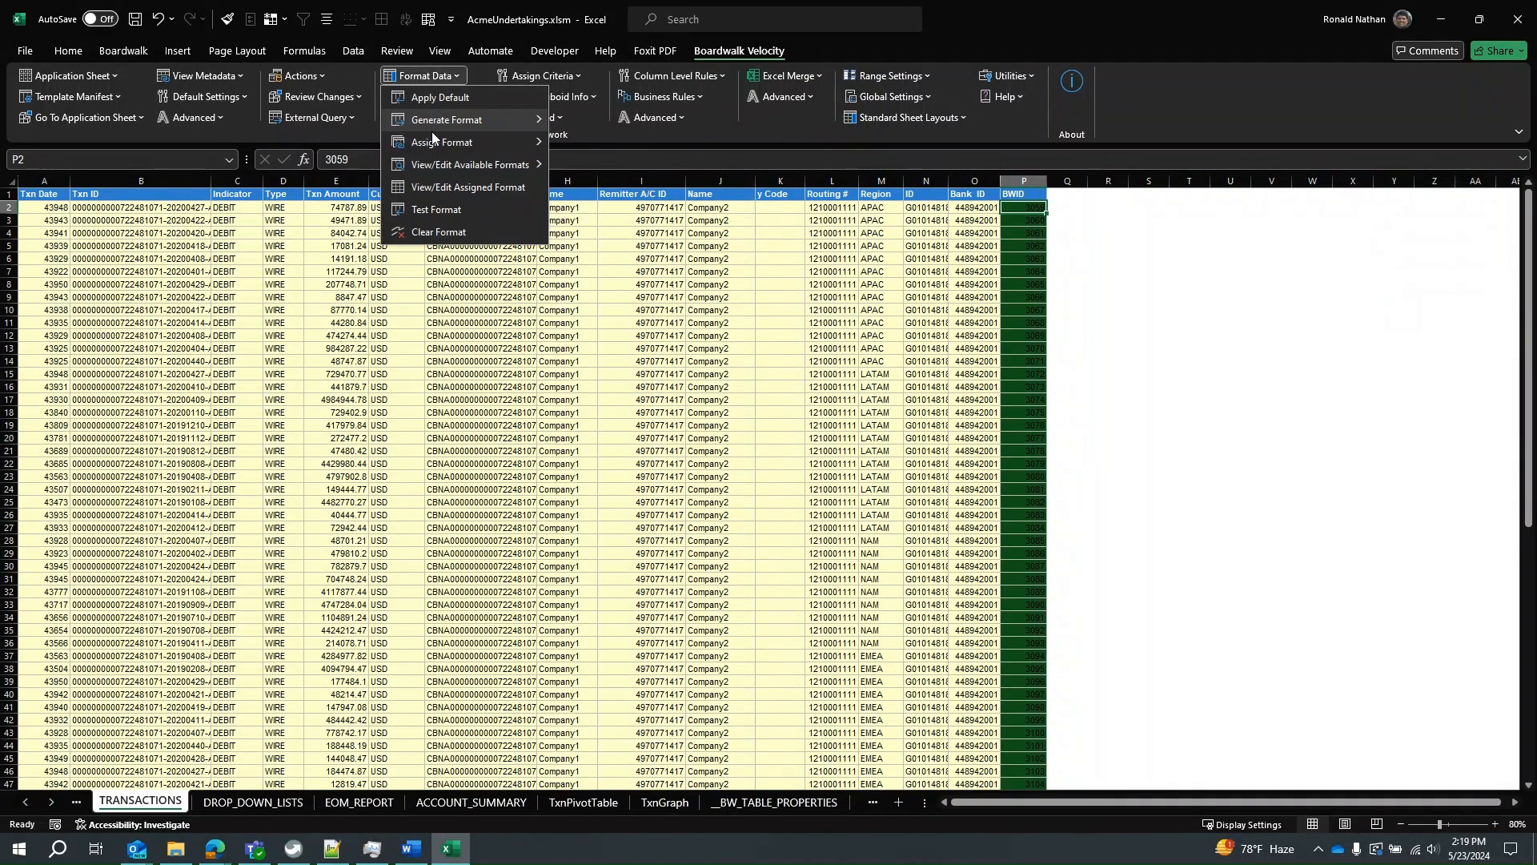
{"action": "left_click", "coordinate": [445, 189]}
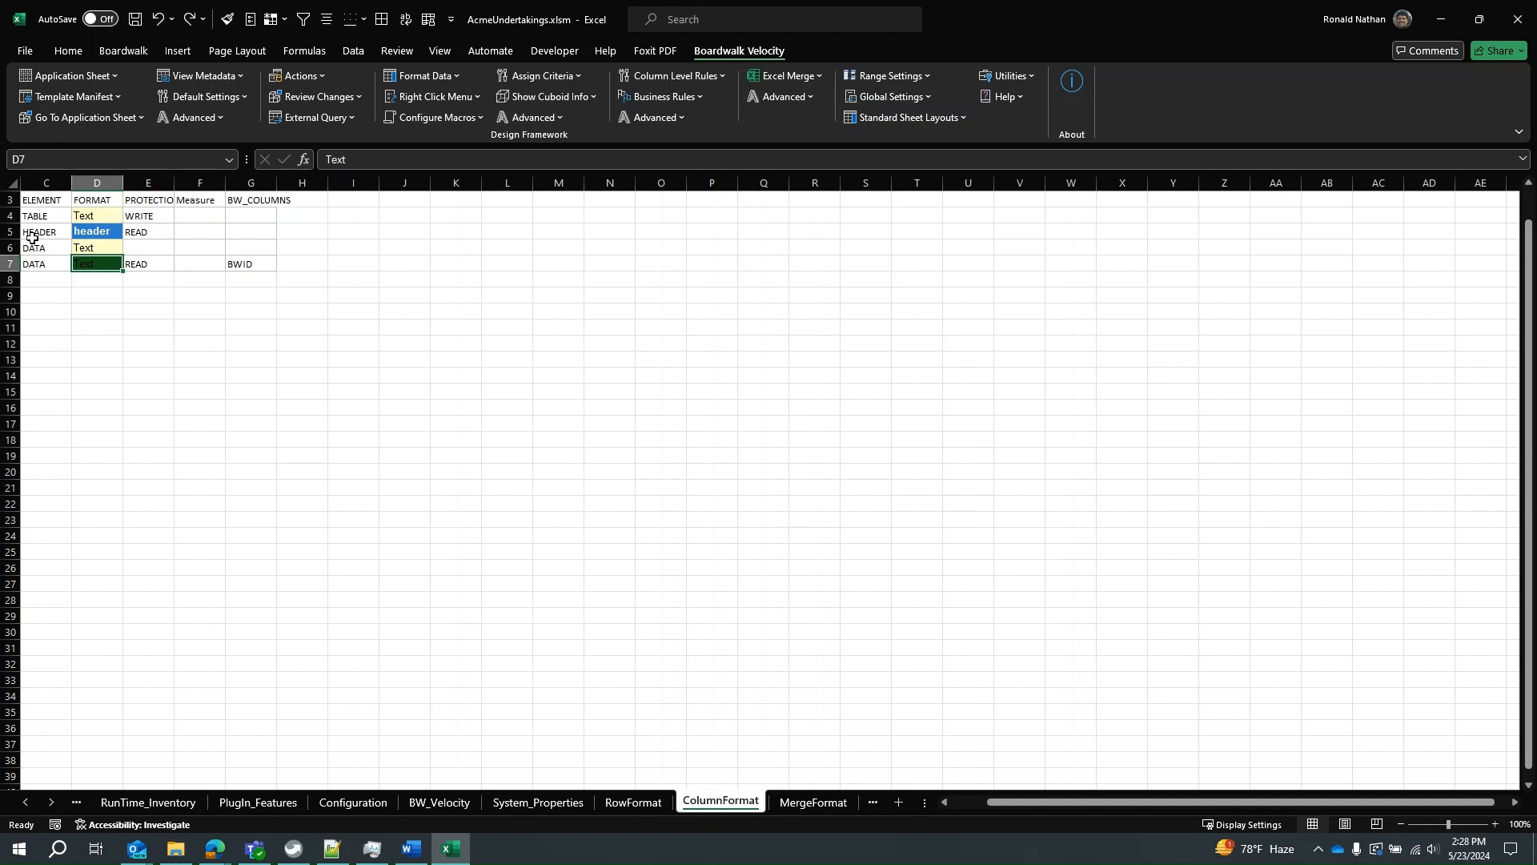
{"action": "left_click", "coordinate": [95, 233]}
{"action": "right_click", "coordinate": [97, 233]}
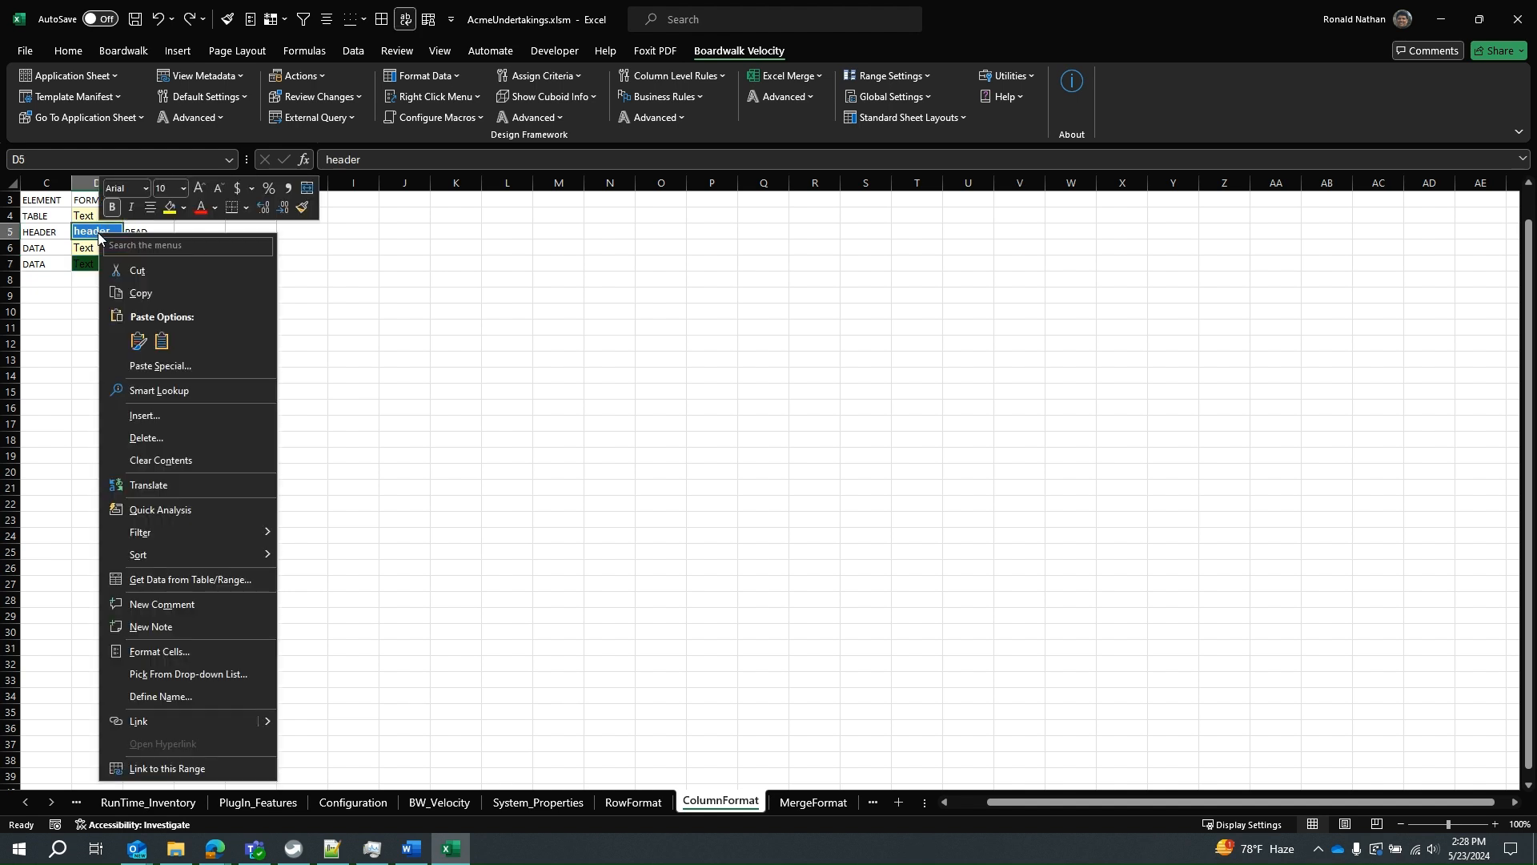
{"action": "key", "text": "Escape"}
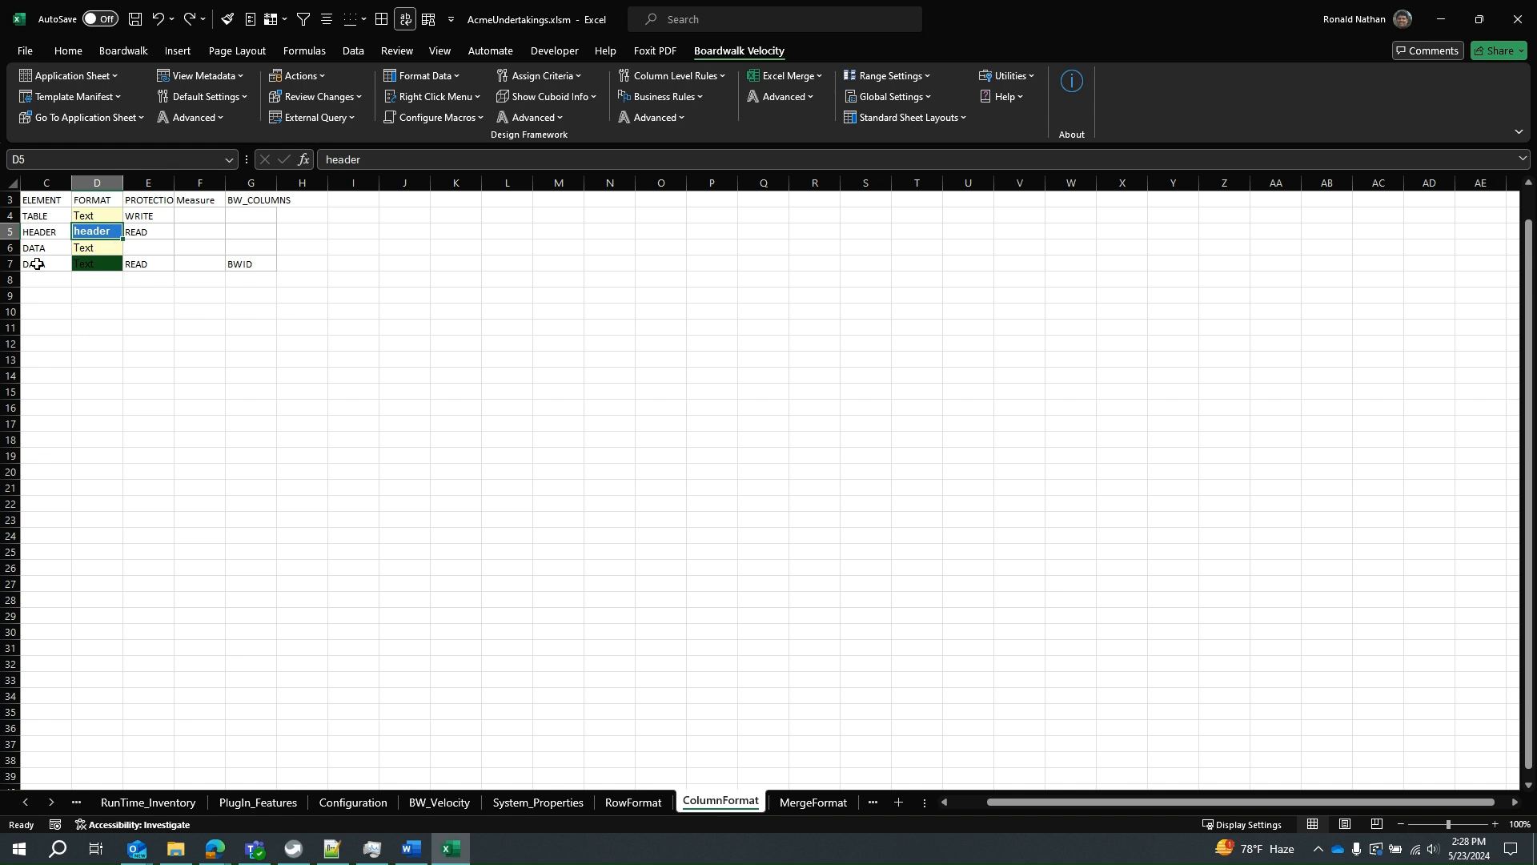
- Change the fill of the BWID data row's FORMAT cell, D7, to grey
{"action": "left_click", "coordinate": [110, 264]}
{"action": "right_click", "coordinate": [111, 265]}
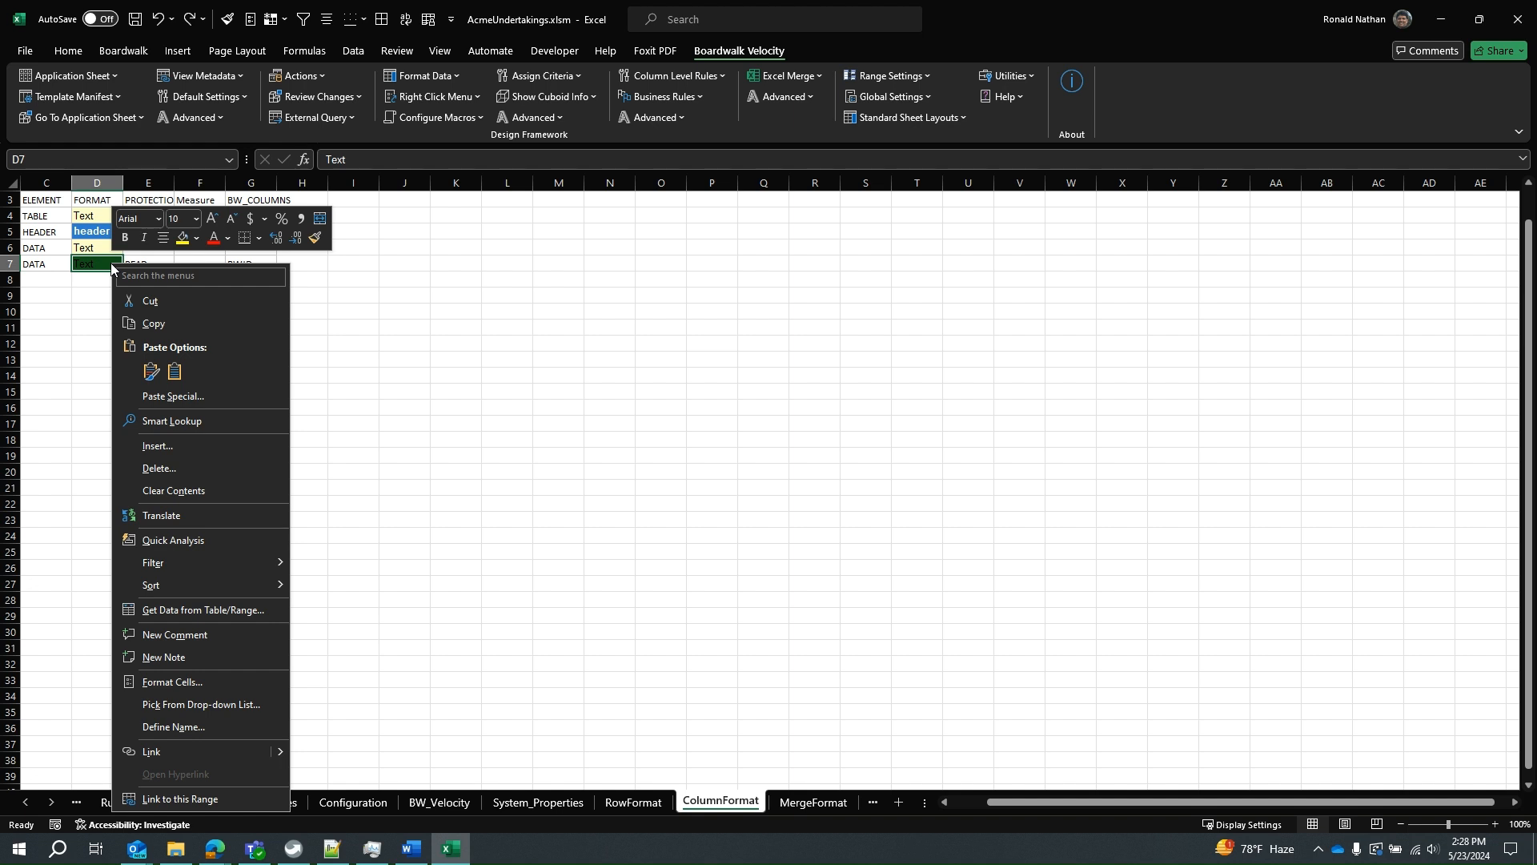
{"action": "left_click", "coordinate": [196, 238]}
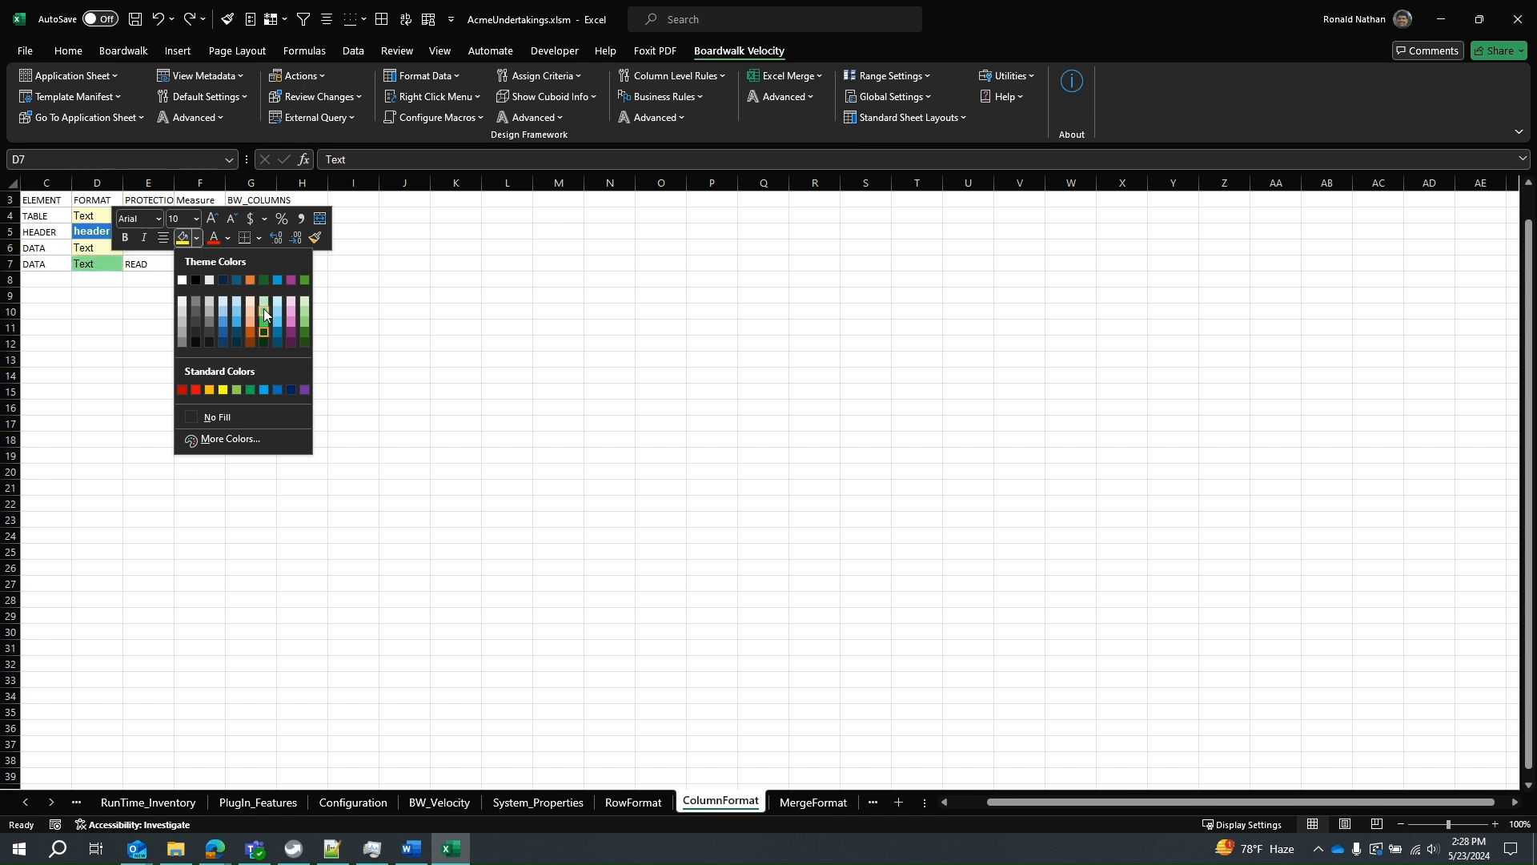
{"action": "left_click", "coordinate": [209, 309]}
{"action": "left_click", "coordinate": [200, 264]}
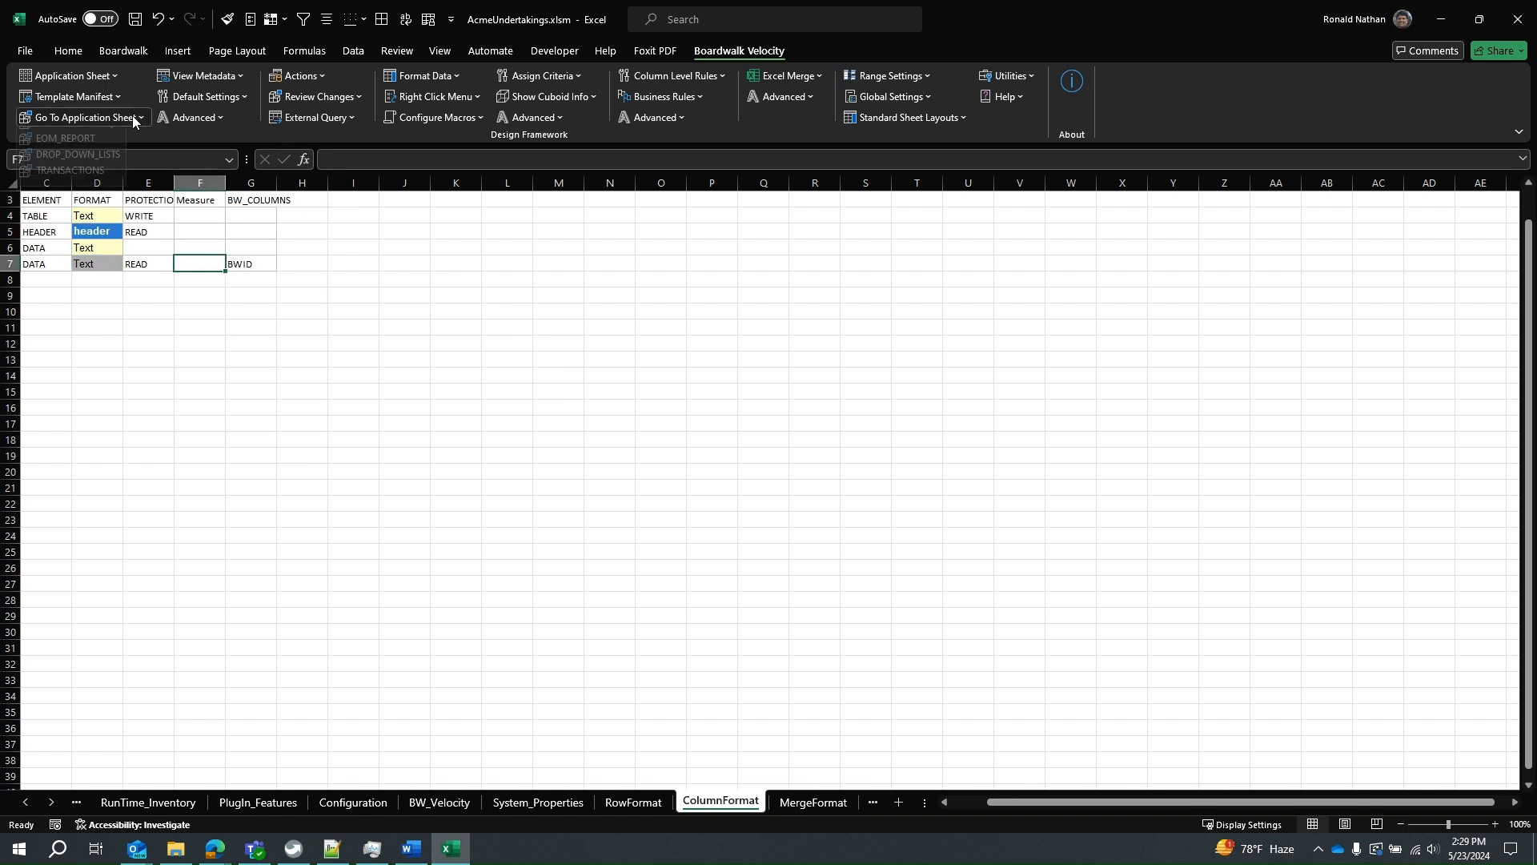
- Return to the TRANSACTIONS sheet and test the updated format, checking the BWID column
{"action": "left_click", "coordinate": [132, 117]}
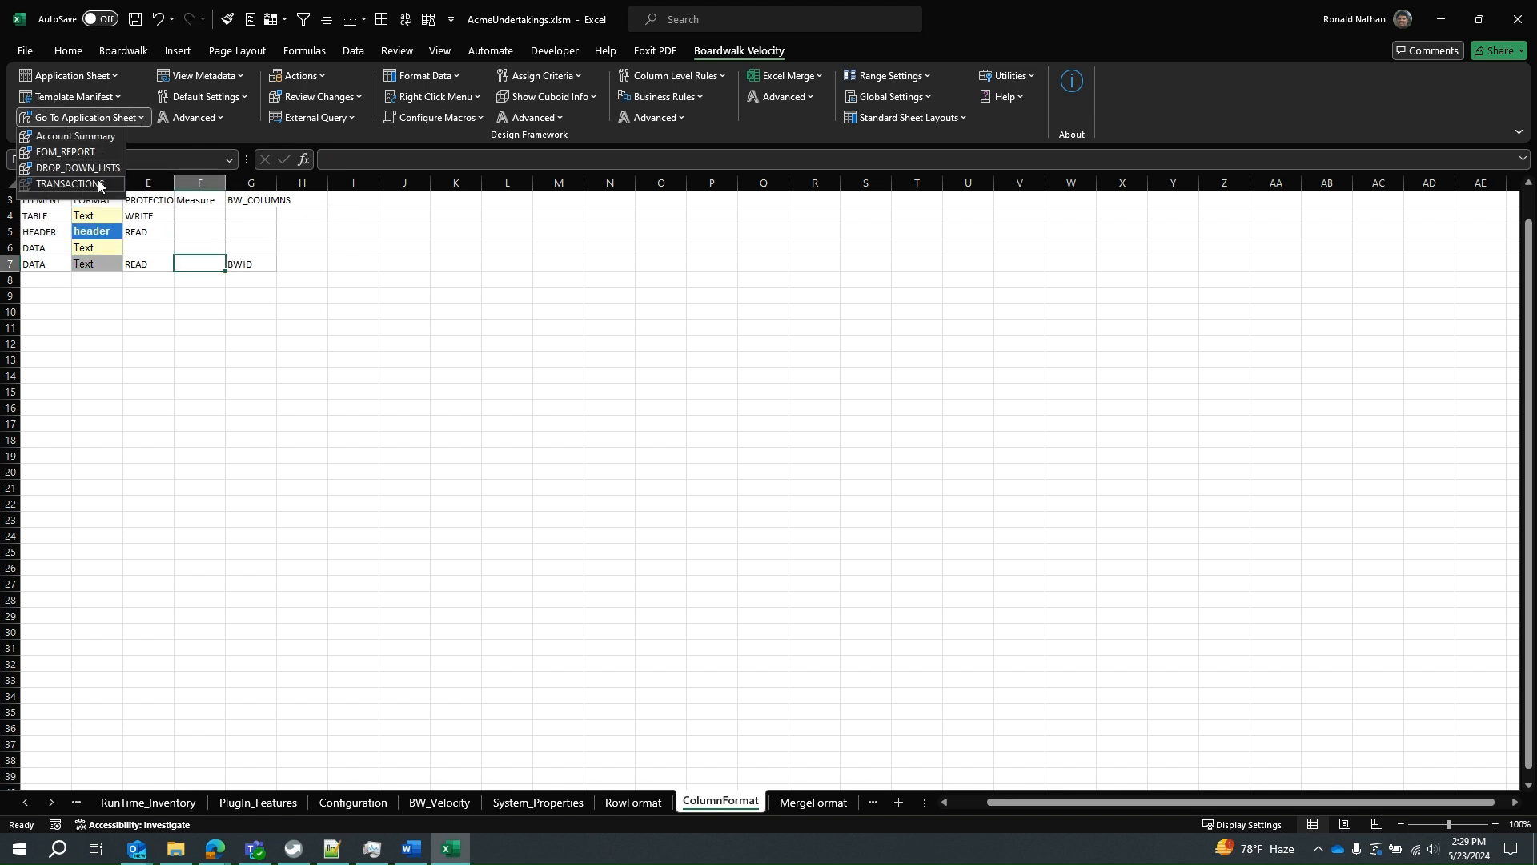
{"action": "left_click", "coordinate": [72, 184]}
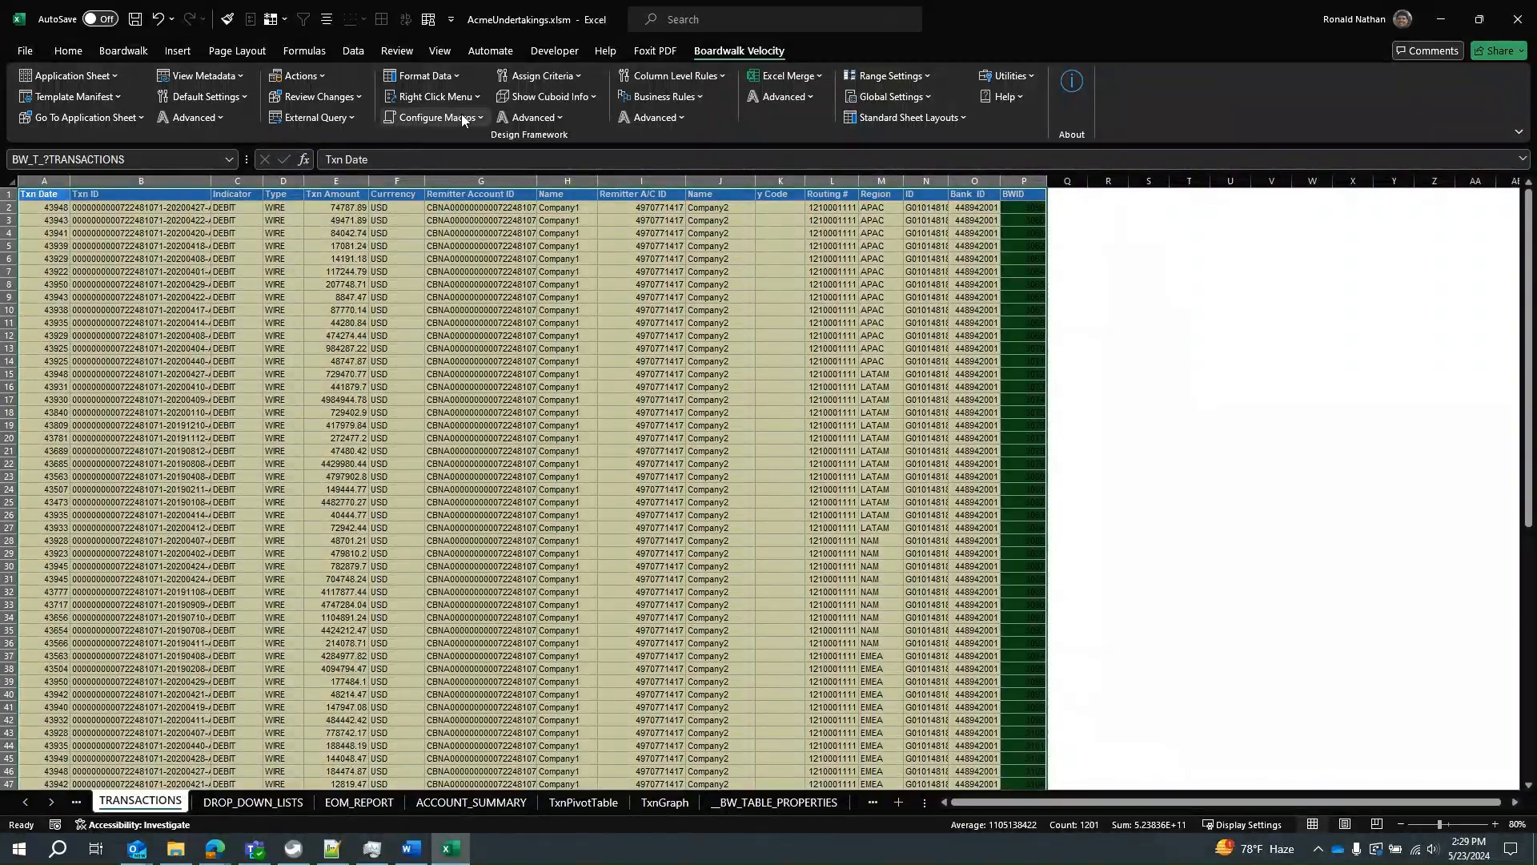
{"action": "left_click", "coordinate": [443, 77]}
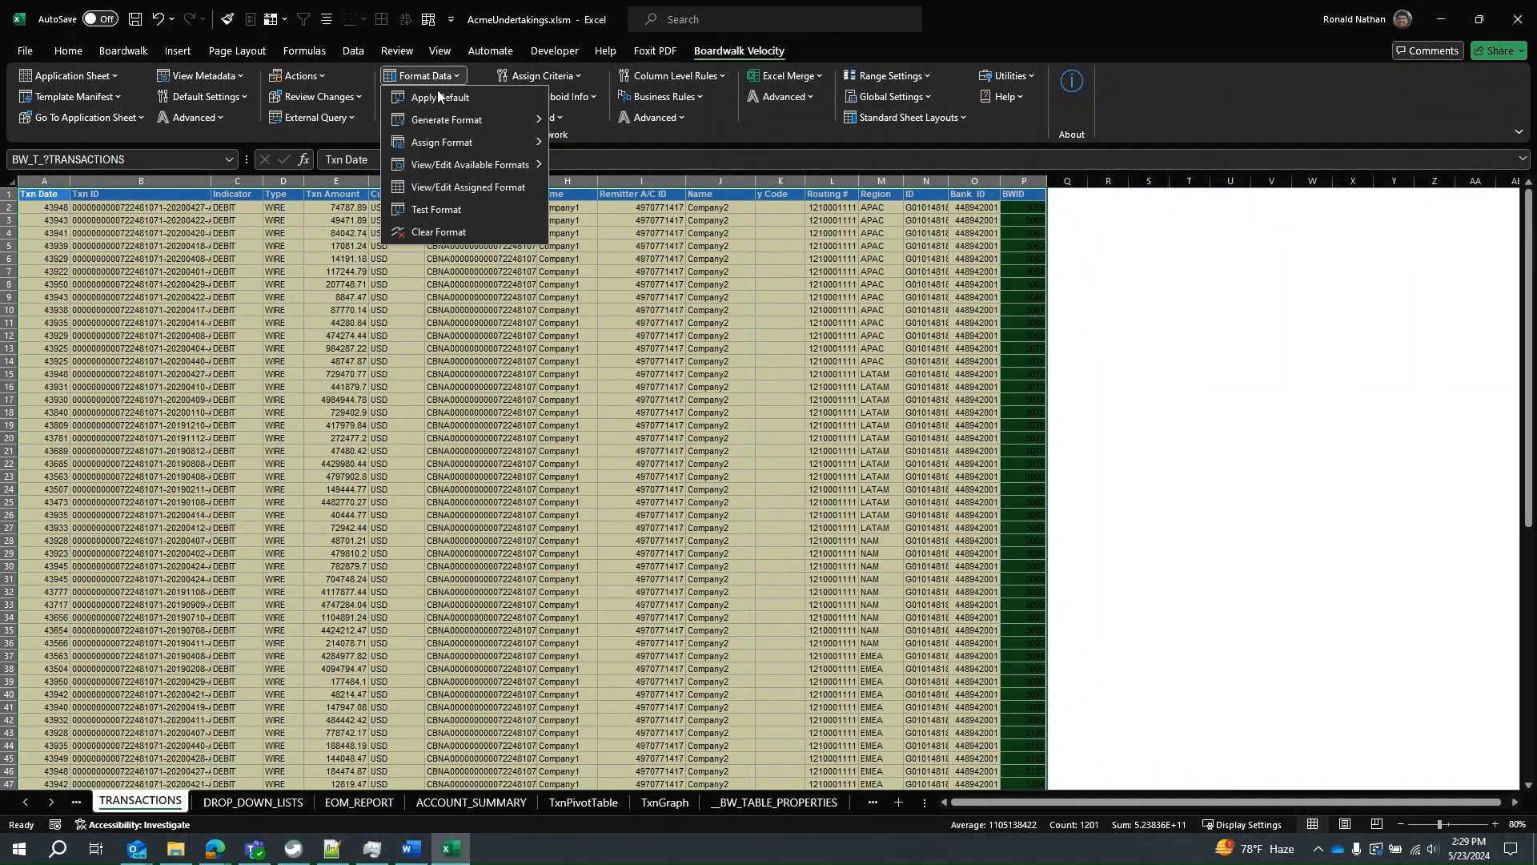
{"action": "left_click", "coordinate": [426, 209]}
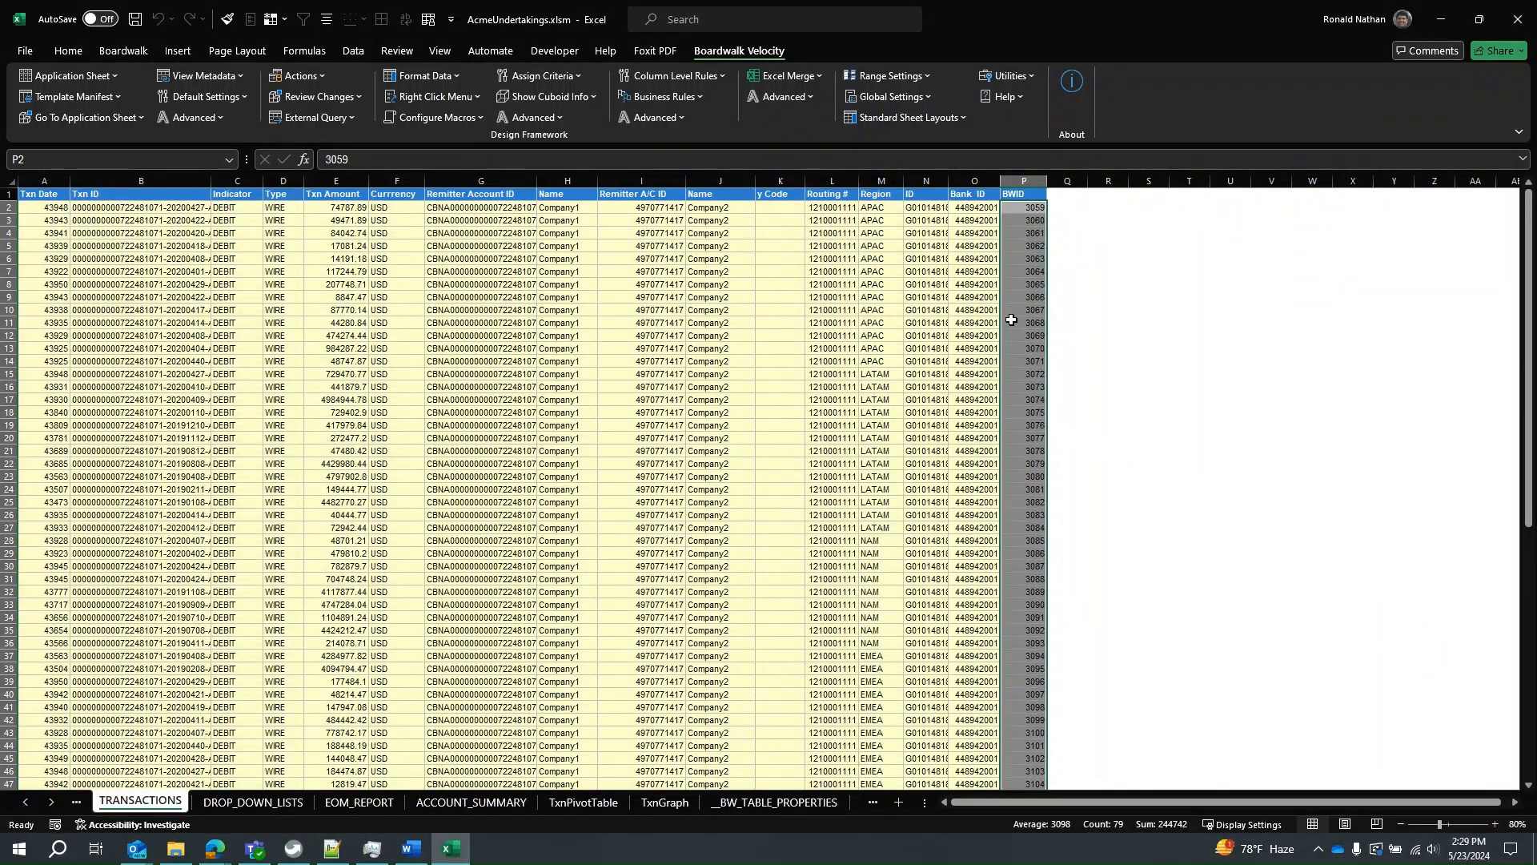
{"action": "left_click_drag", "start_coordinate": [1016, 285], "coordinate": [1020, 273]}
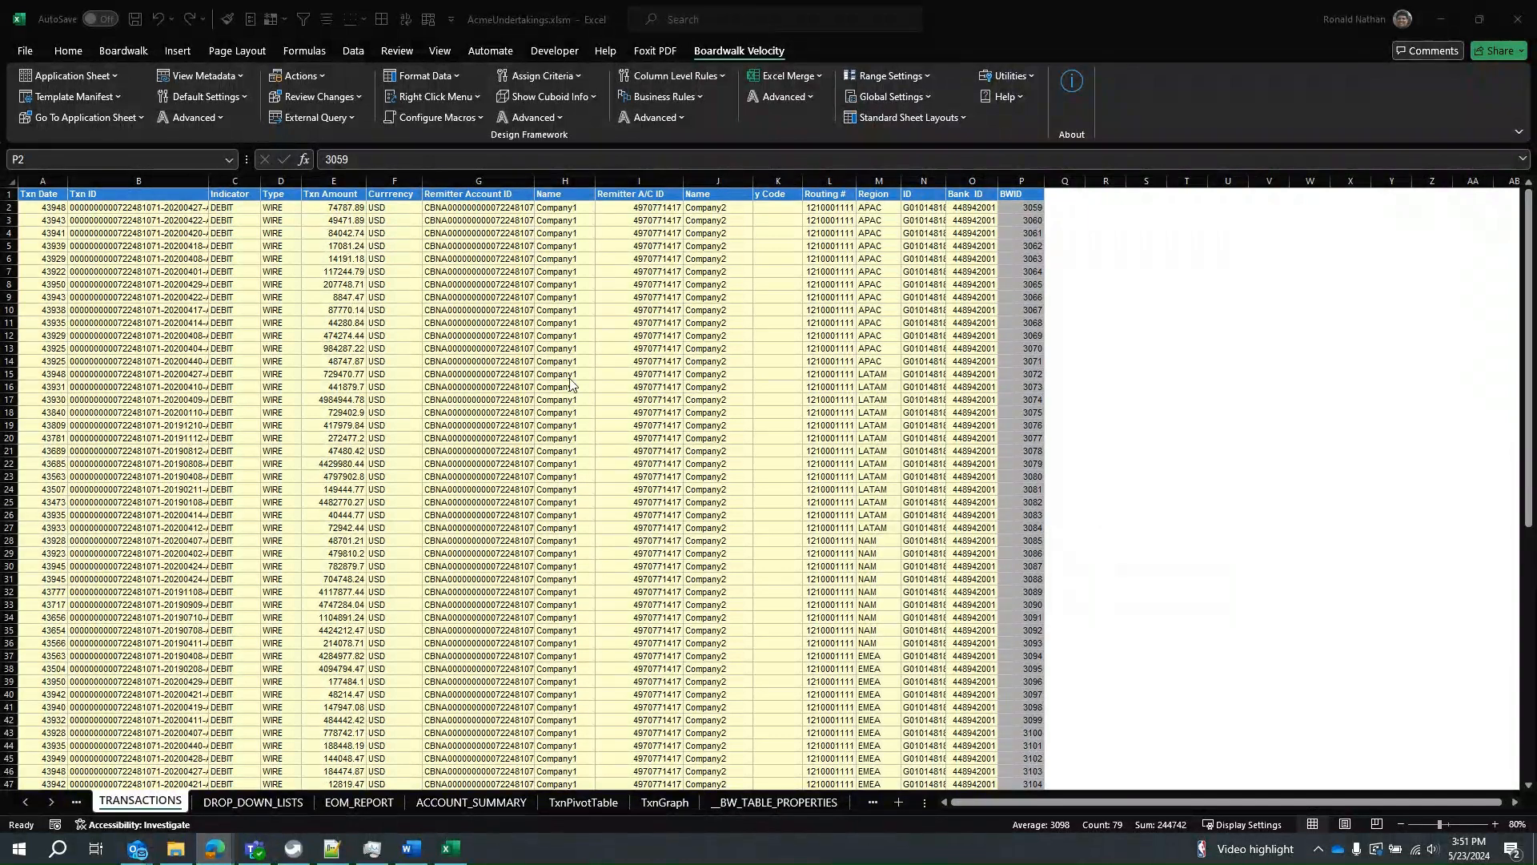
- Insert a DATA row above the BWID row in the assigned format definition and enter 5/23/2024 as its FORMAT sample
{"action": "left_click", "coordinate": [438, 78]}
{"action": "left_click", "coordinate": [470, 190]}
{"action": "right_click", "coordinate": [13, 263]}
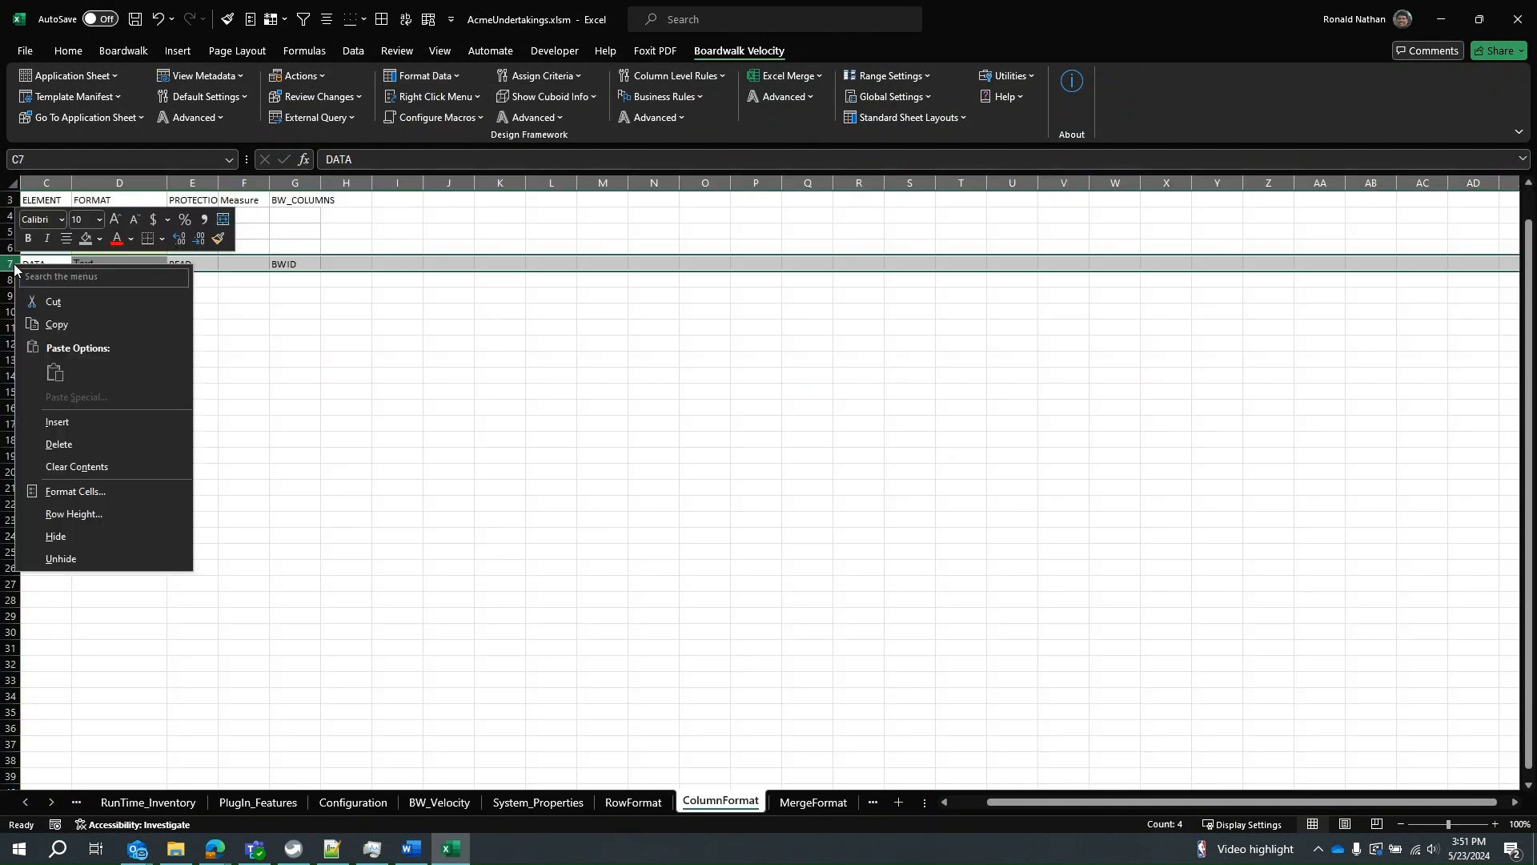
{"action": "left_click", "coordinate": [63, 420]}
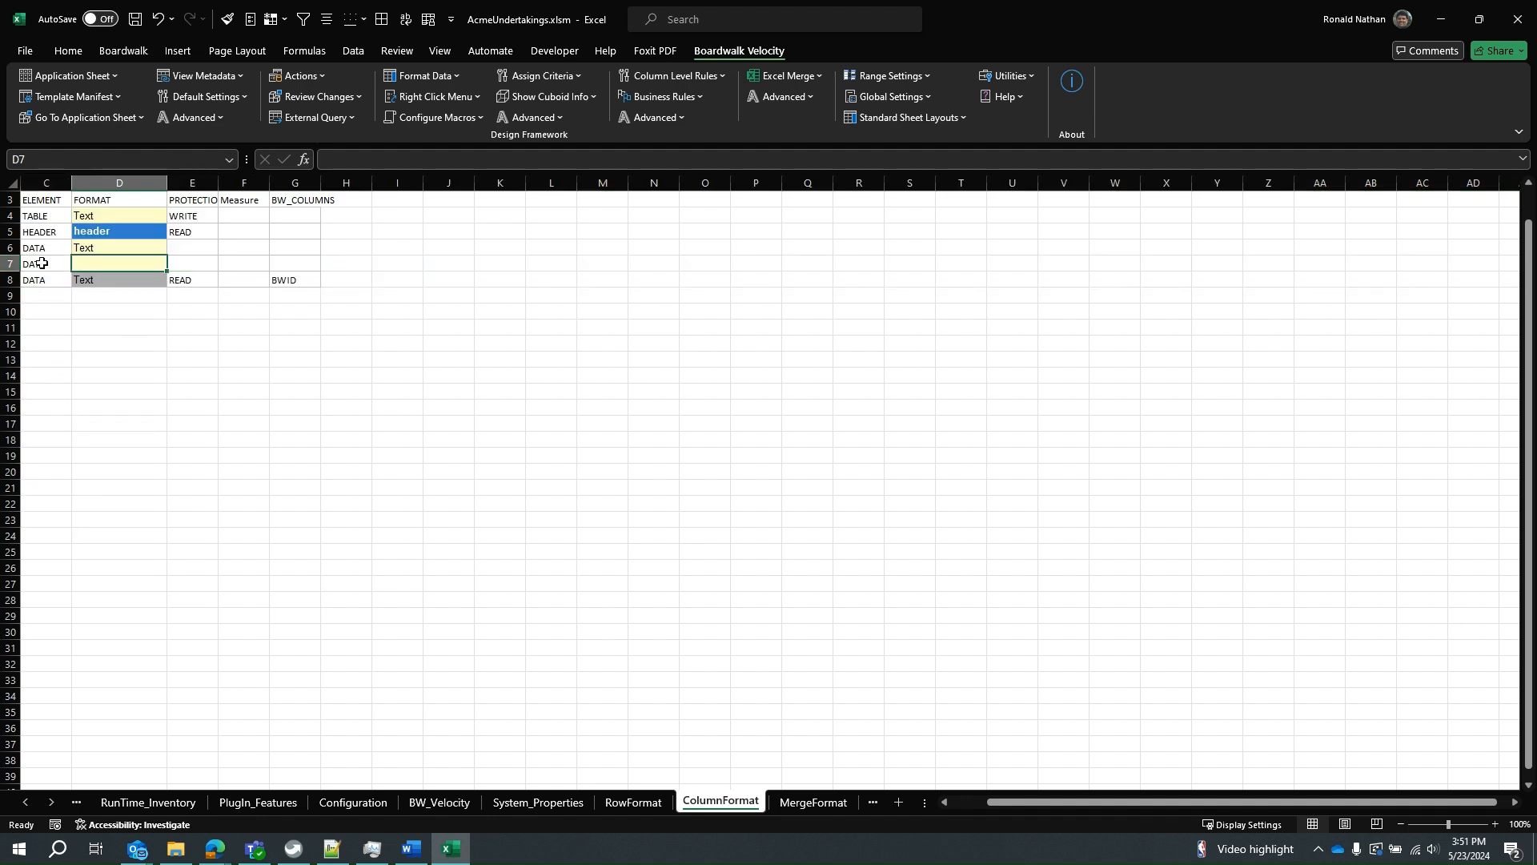
{"action": "type", "text": "5/23/2024"}
{"action": "key", "text": "Return"}
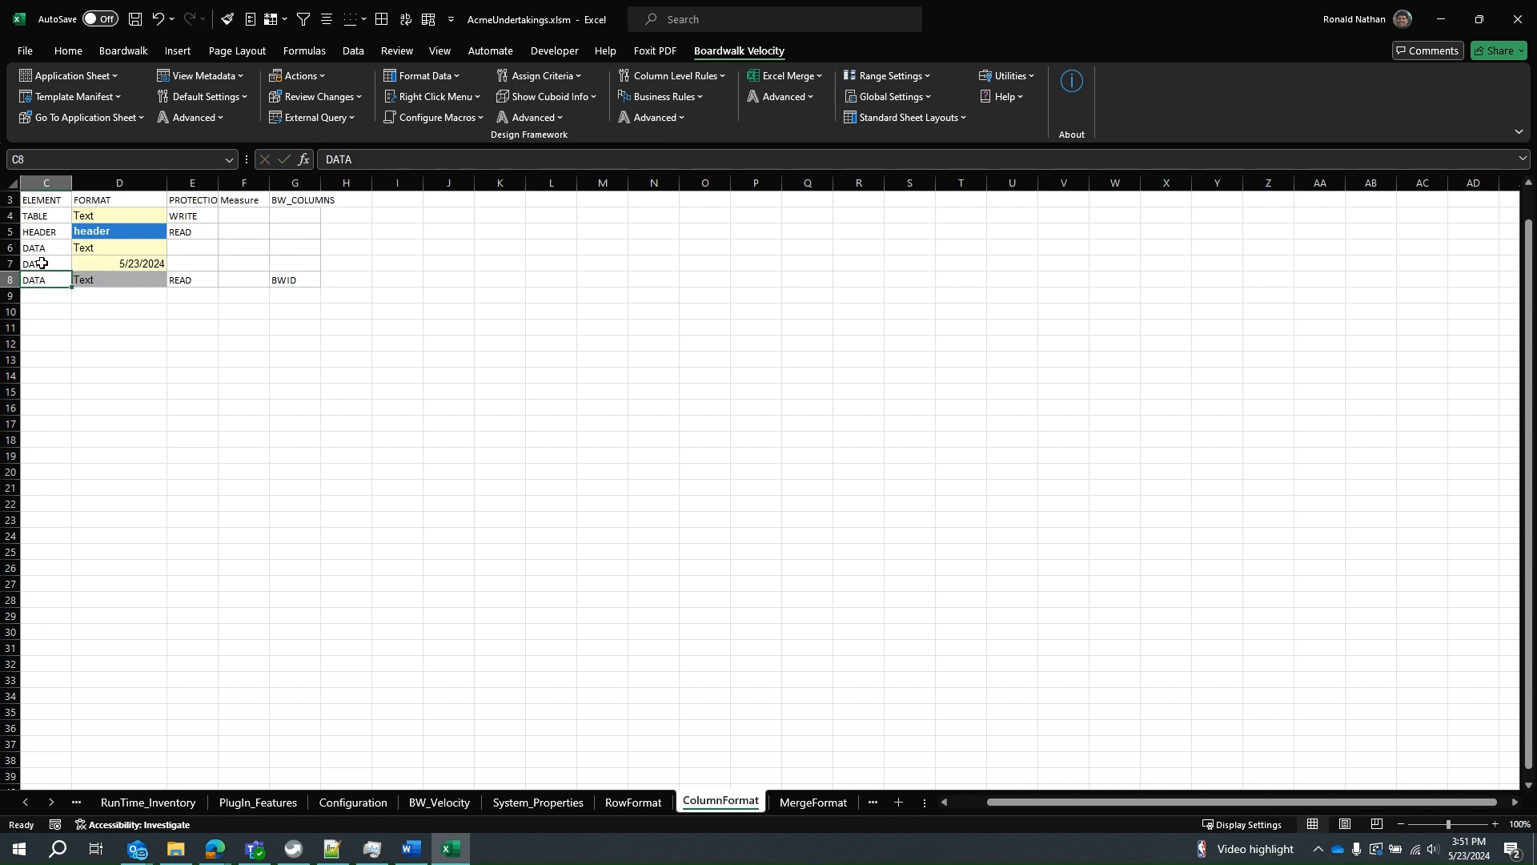
- Format the 5/23/2024 sample in D7 with the custom date format mmm-dd-yyyy and left-align it
{"action": "left_click", "coordinate": [149, 262]}
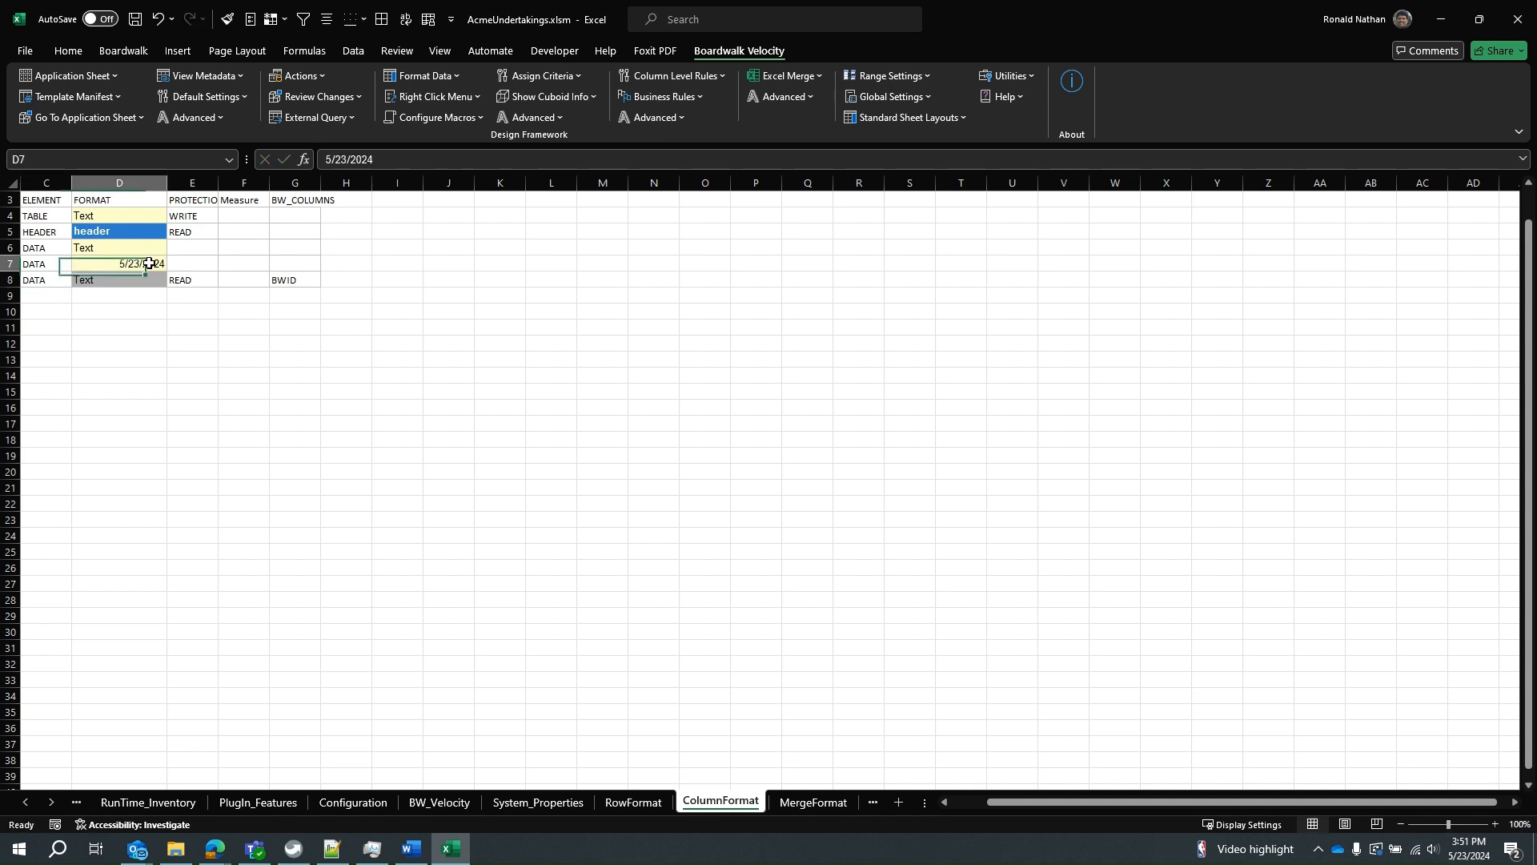
{"action": "right_click", "coordinate": [131, 264]}
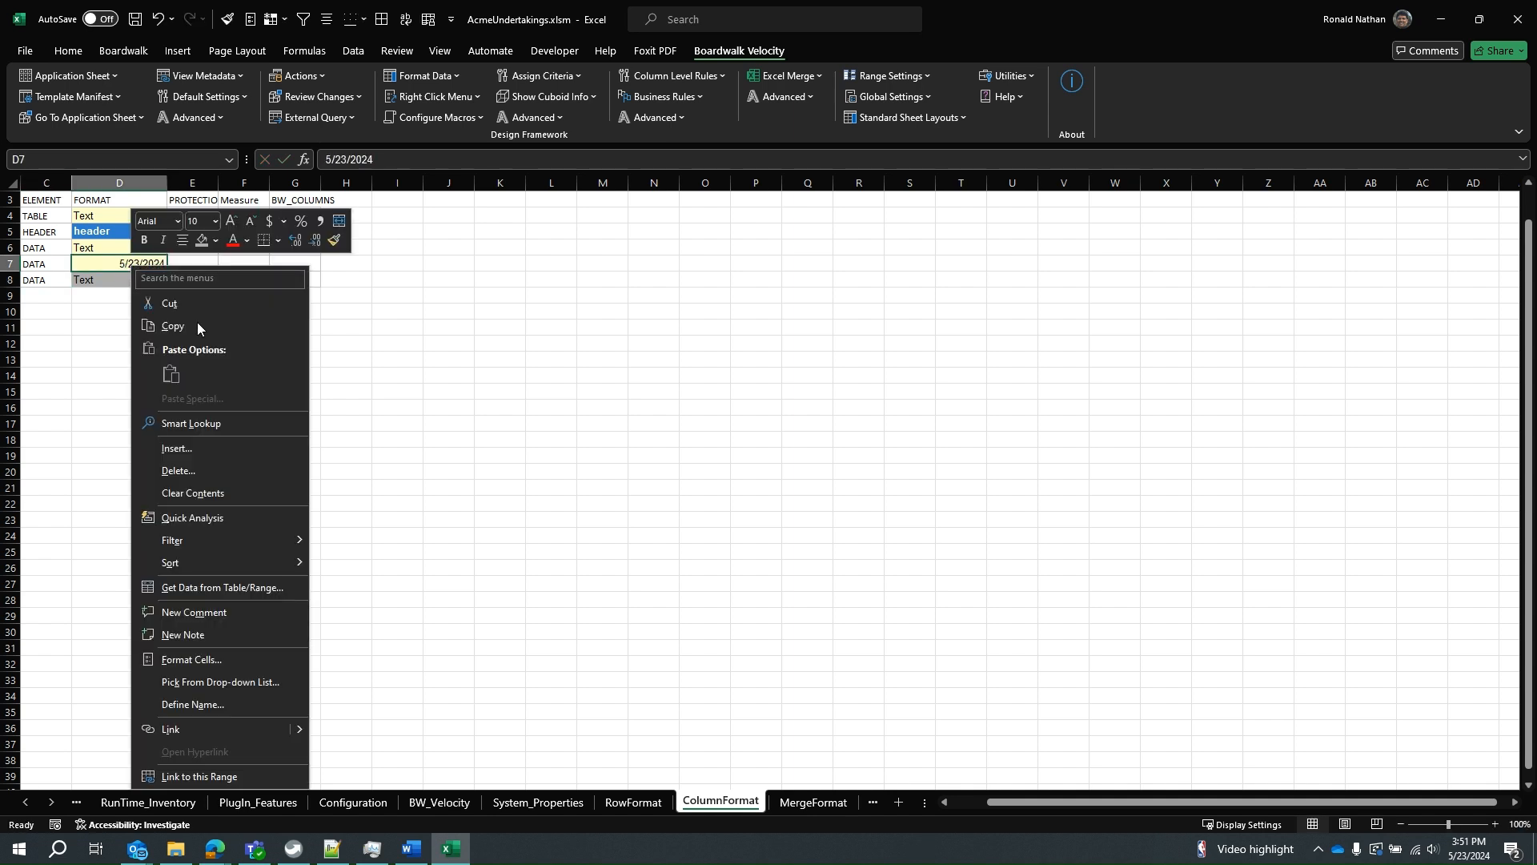
{"action": "left_click", "coordinate": [199, 661]}
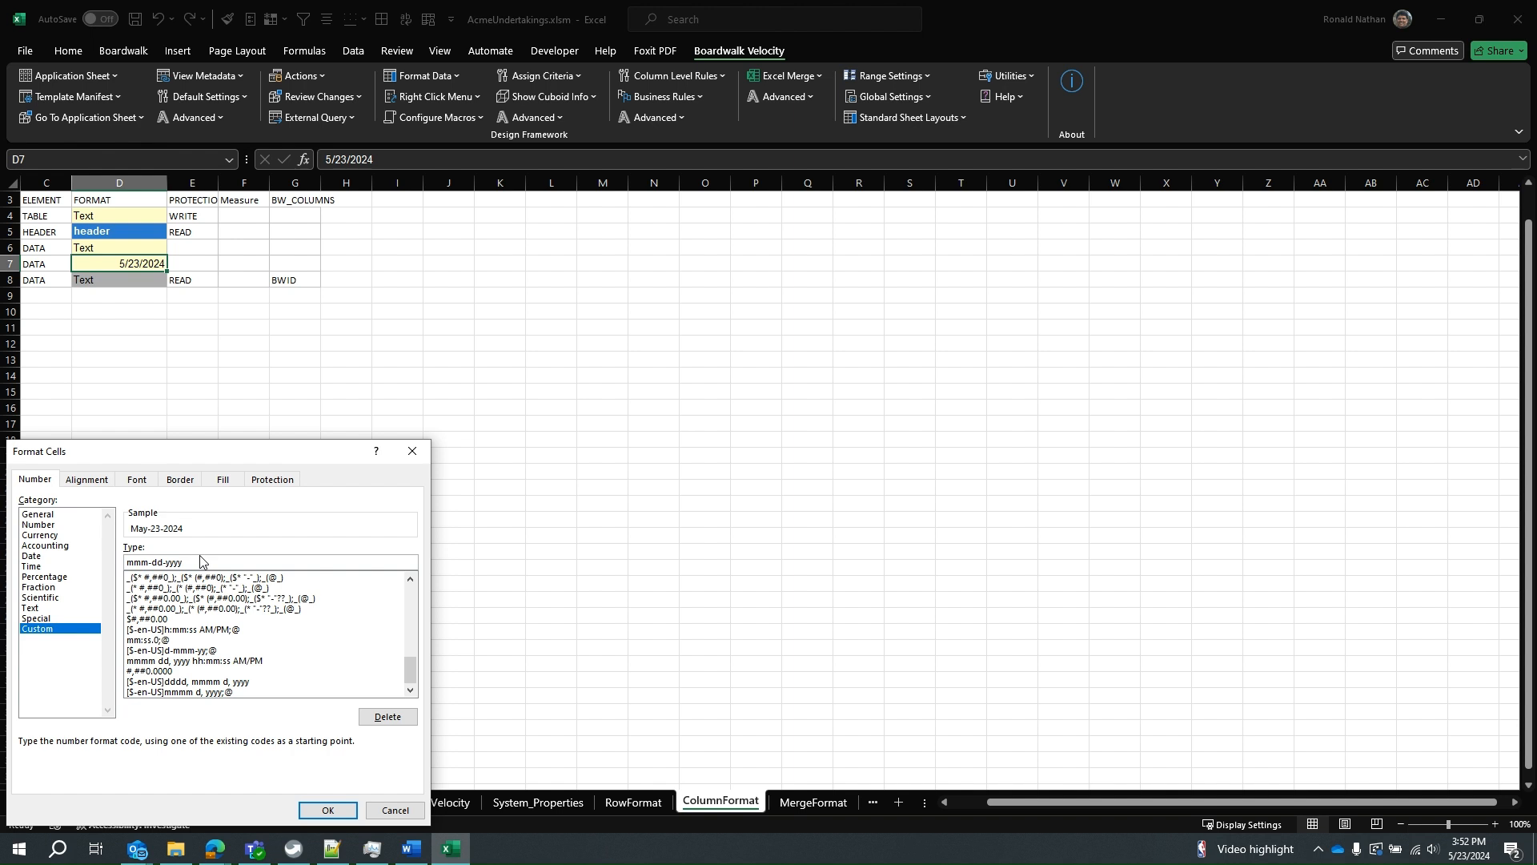
{"action": "key", "text": "Return"}
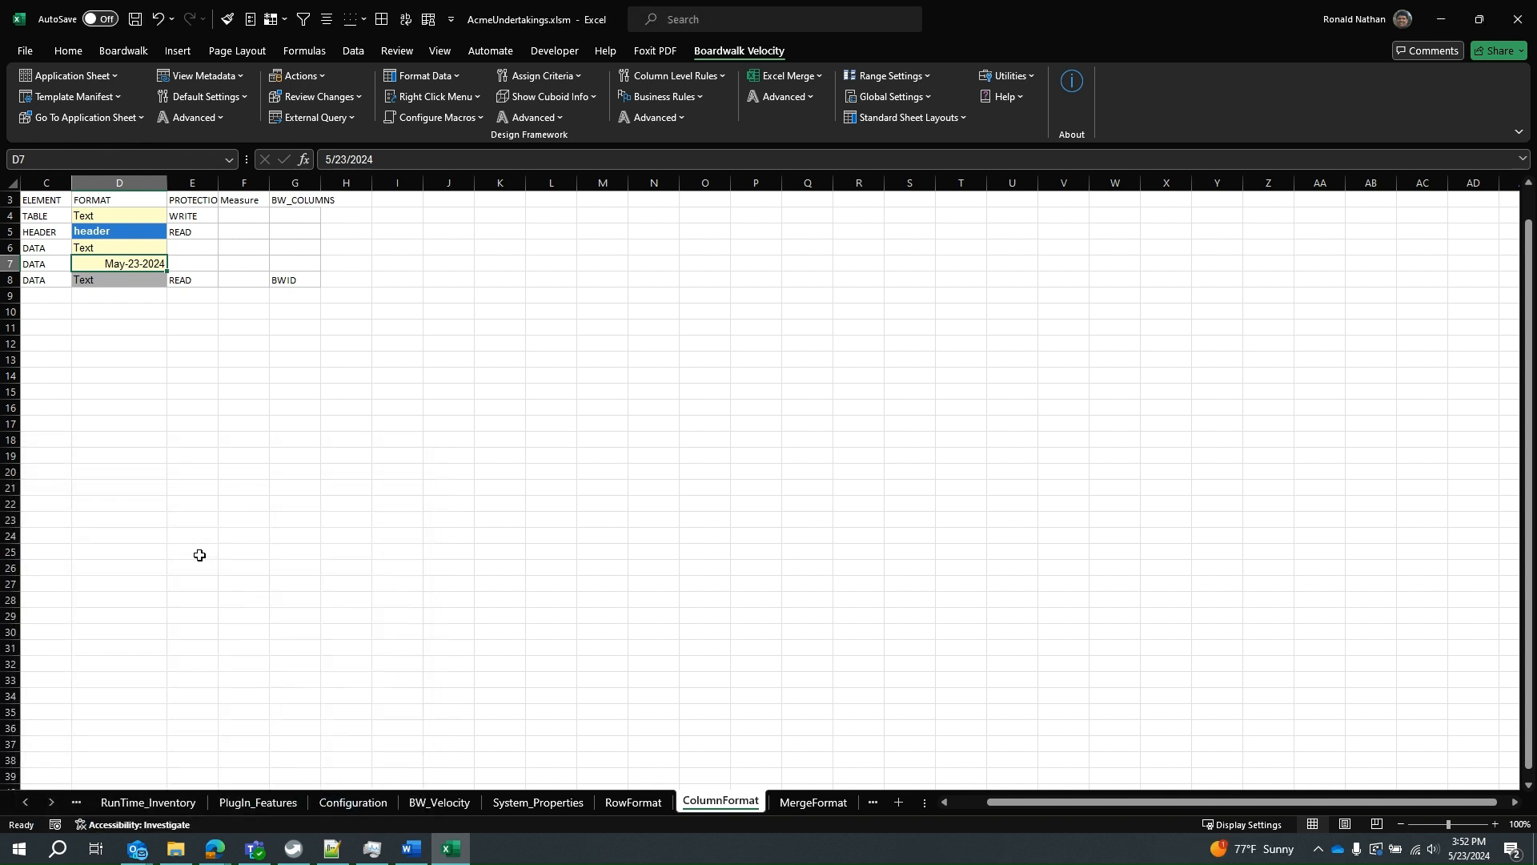
{"action": "left_click", "coordinate": [68, 52]}
{"action": "left_click", "coordinate": [351, 108]}
- Insert a DATA row above the BWID row and enter 9999999 as its FORMAT sample
{"action": "left_click", "coordinate": [10, 265]}
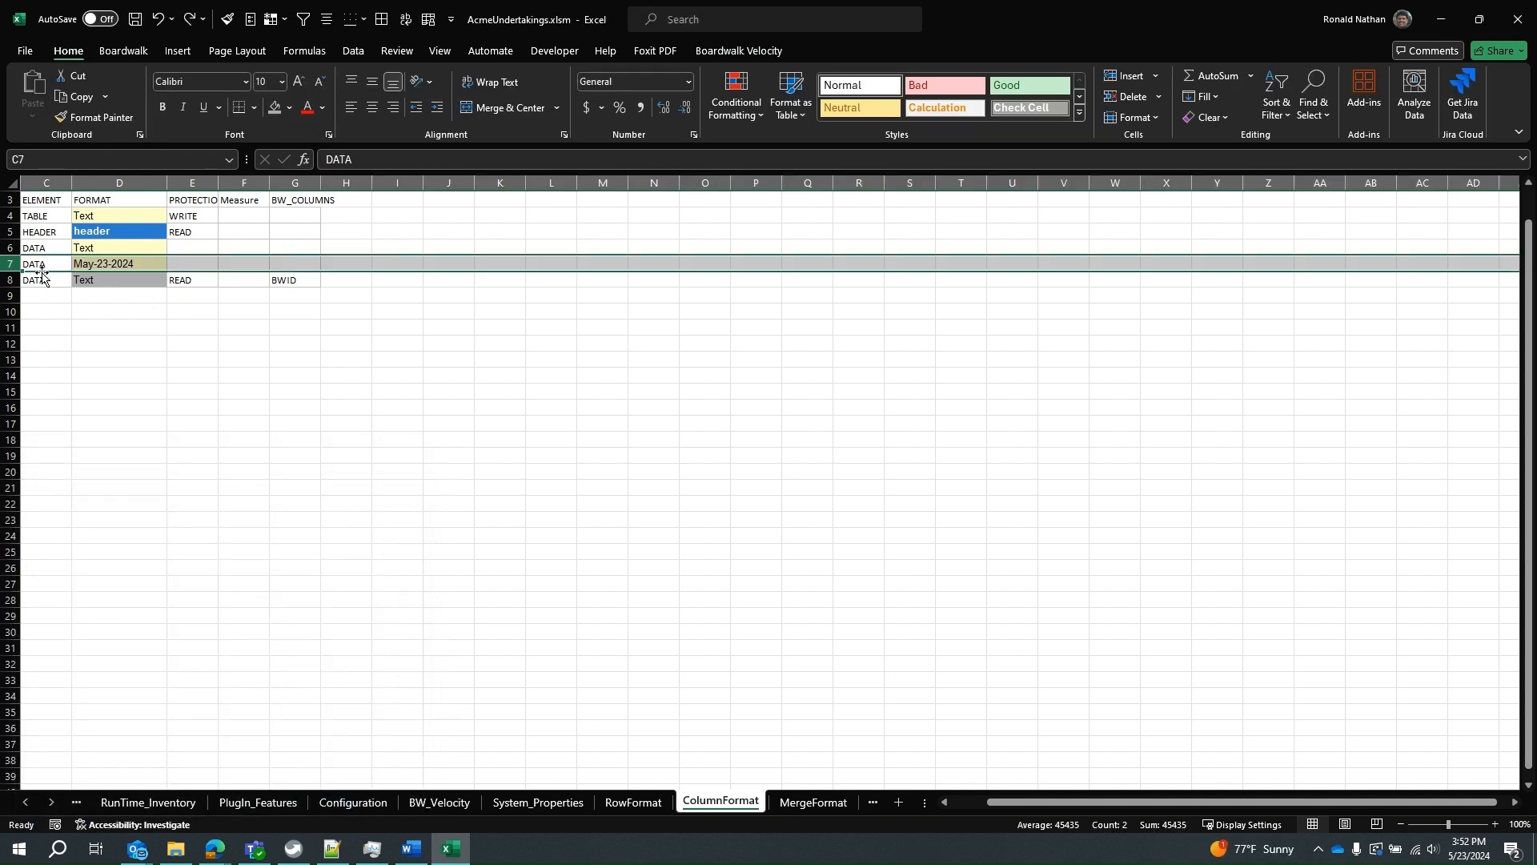
{"action": "left_click", "coordinate": [11, 279]}
{"action": "right_click", "coordinate": [12, 279]}
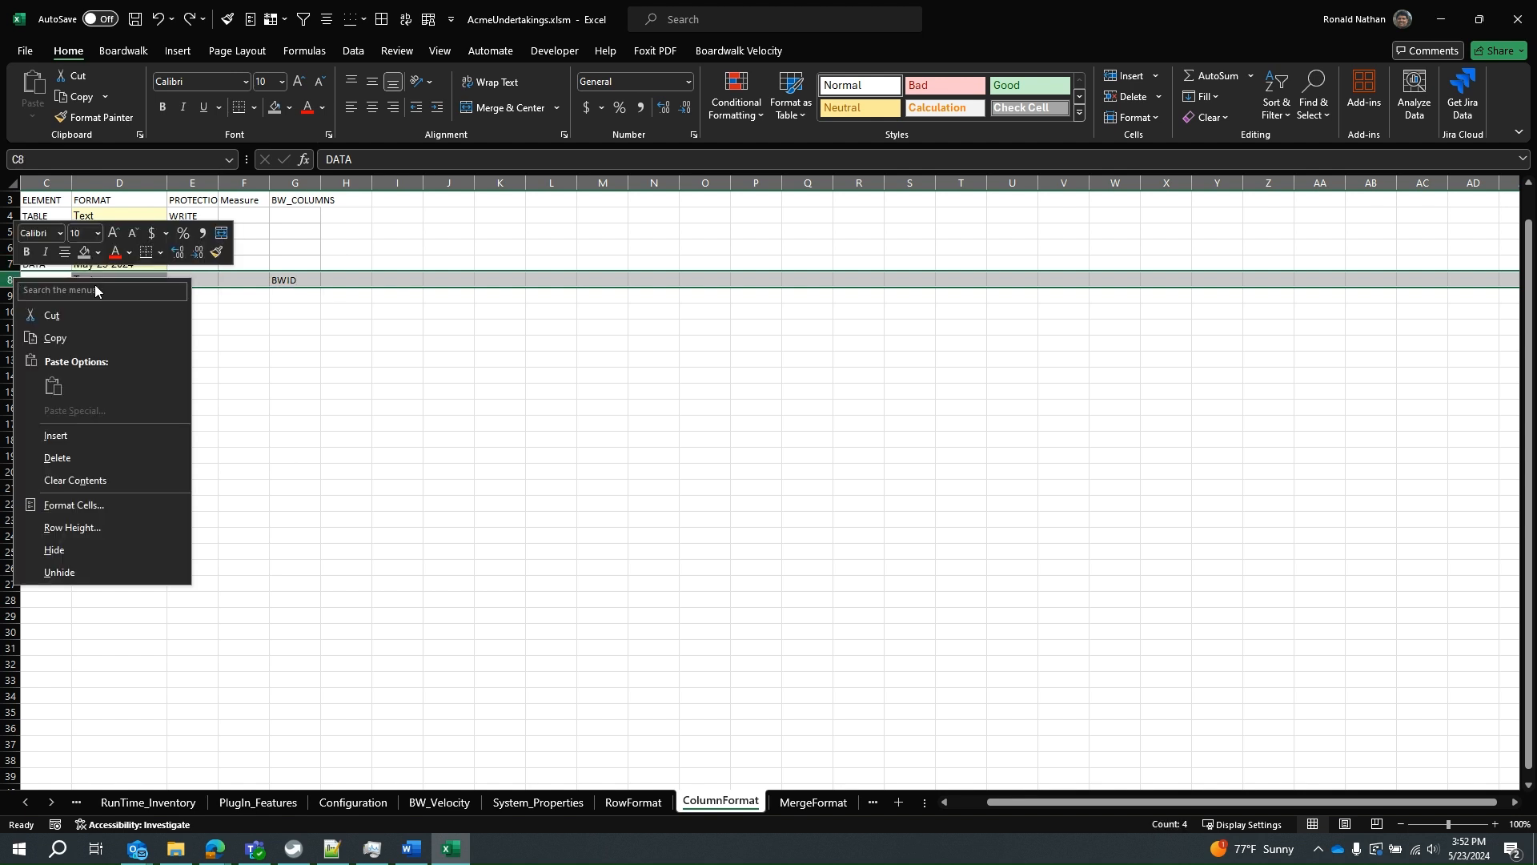
{"action": "left_click", "coordinate": [72, 434]}
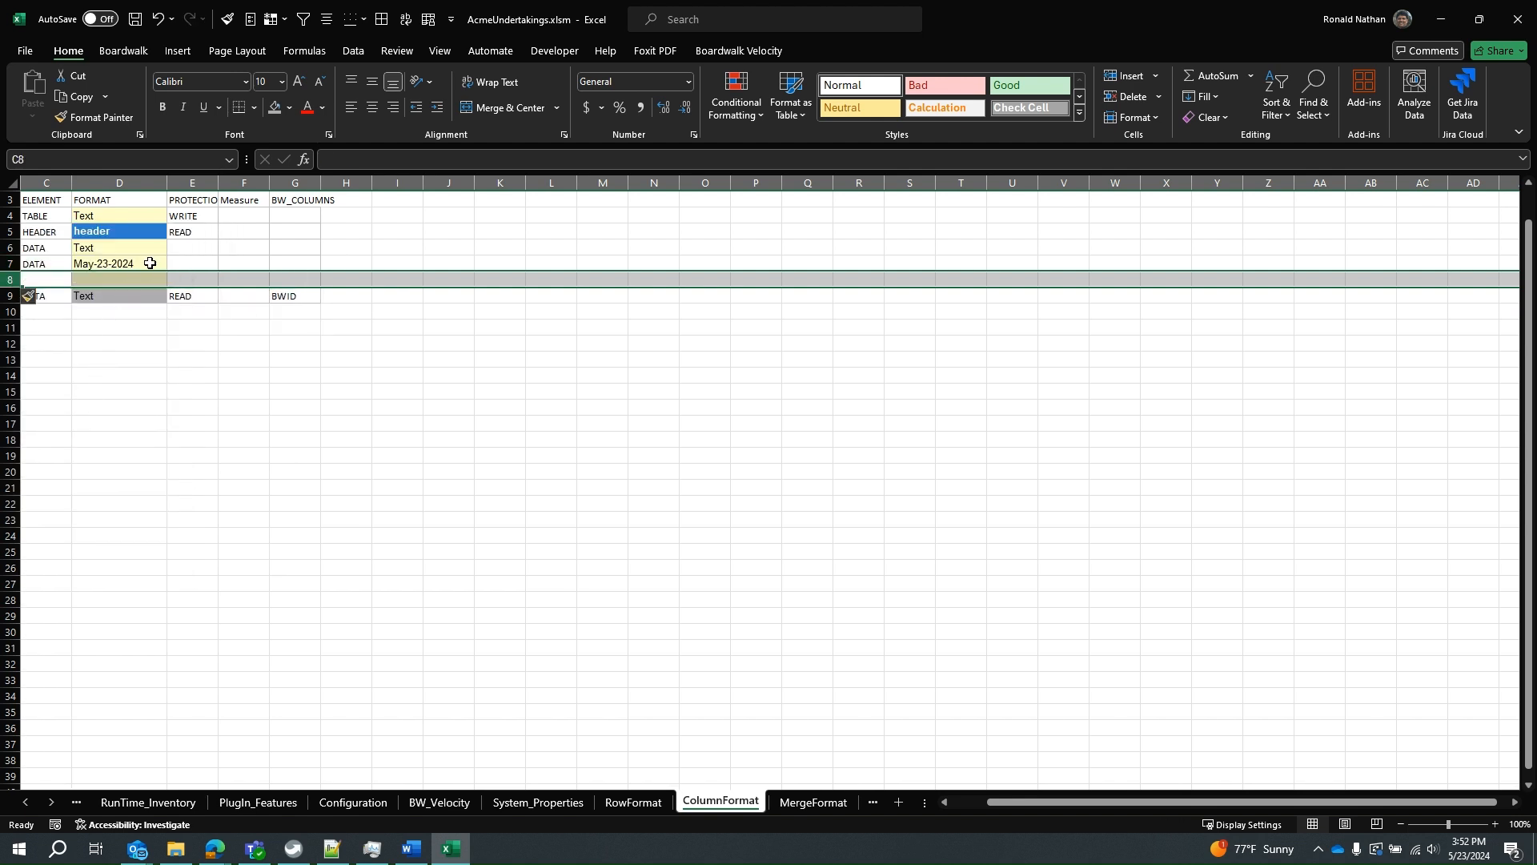
{"action": "left_click", "coordinate": [60, 280]}
{"action": "type", "text": "DATA"}
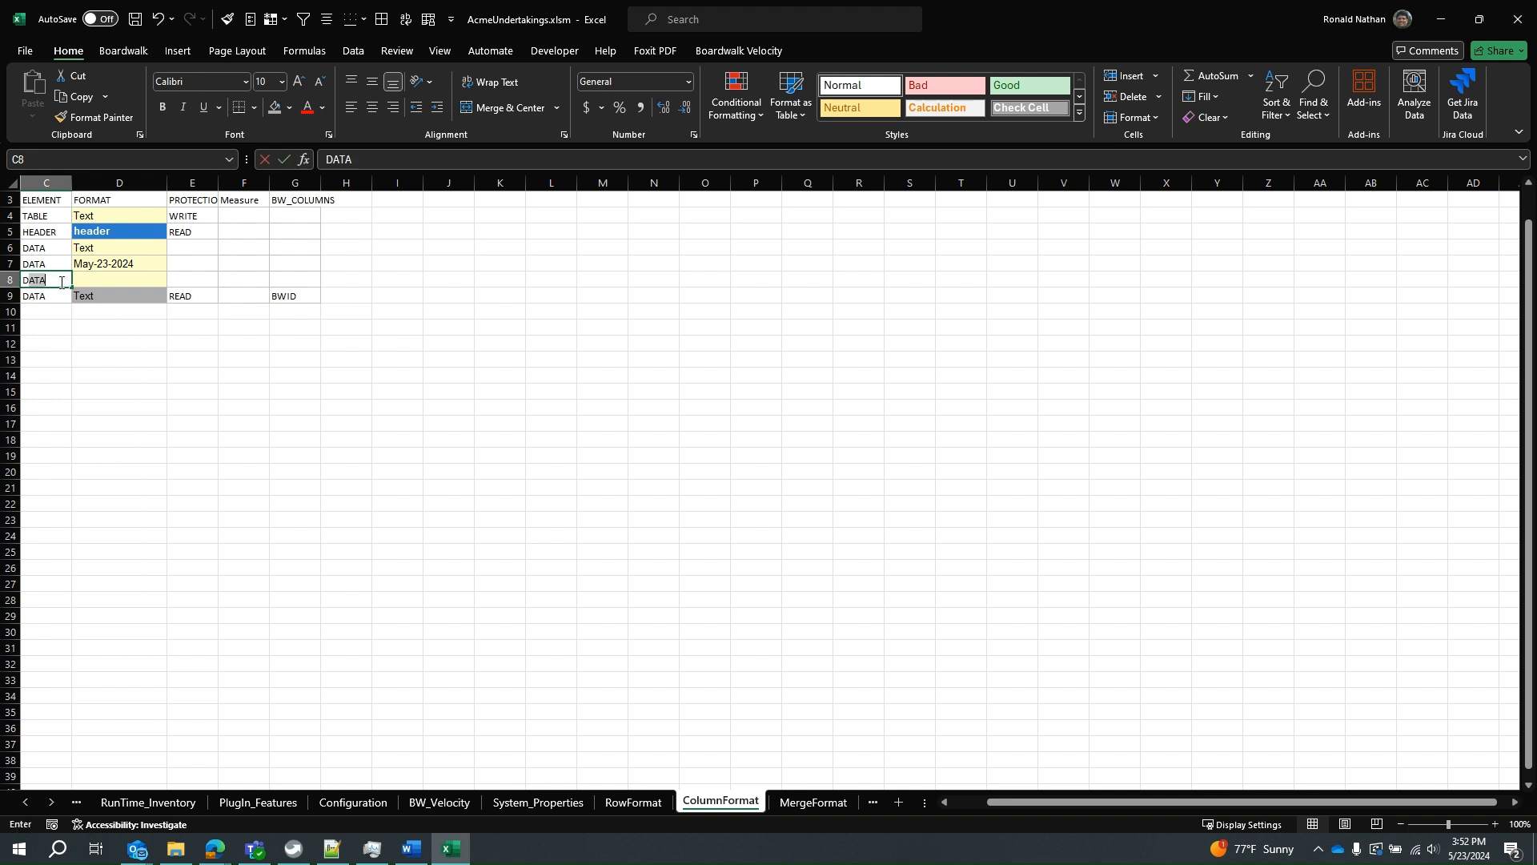
{"action": "key", "text": "Tab"}
{"action": "type", "text": "99"}
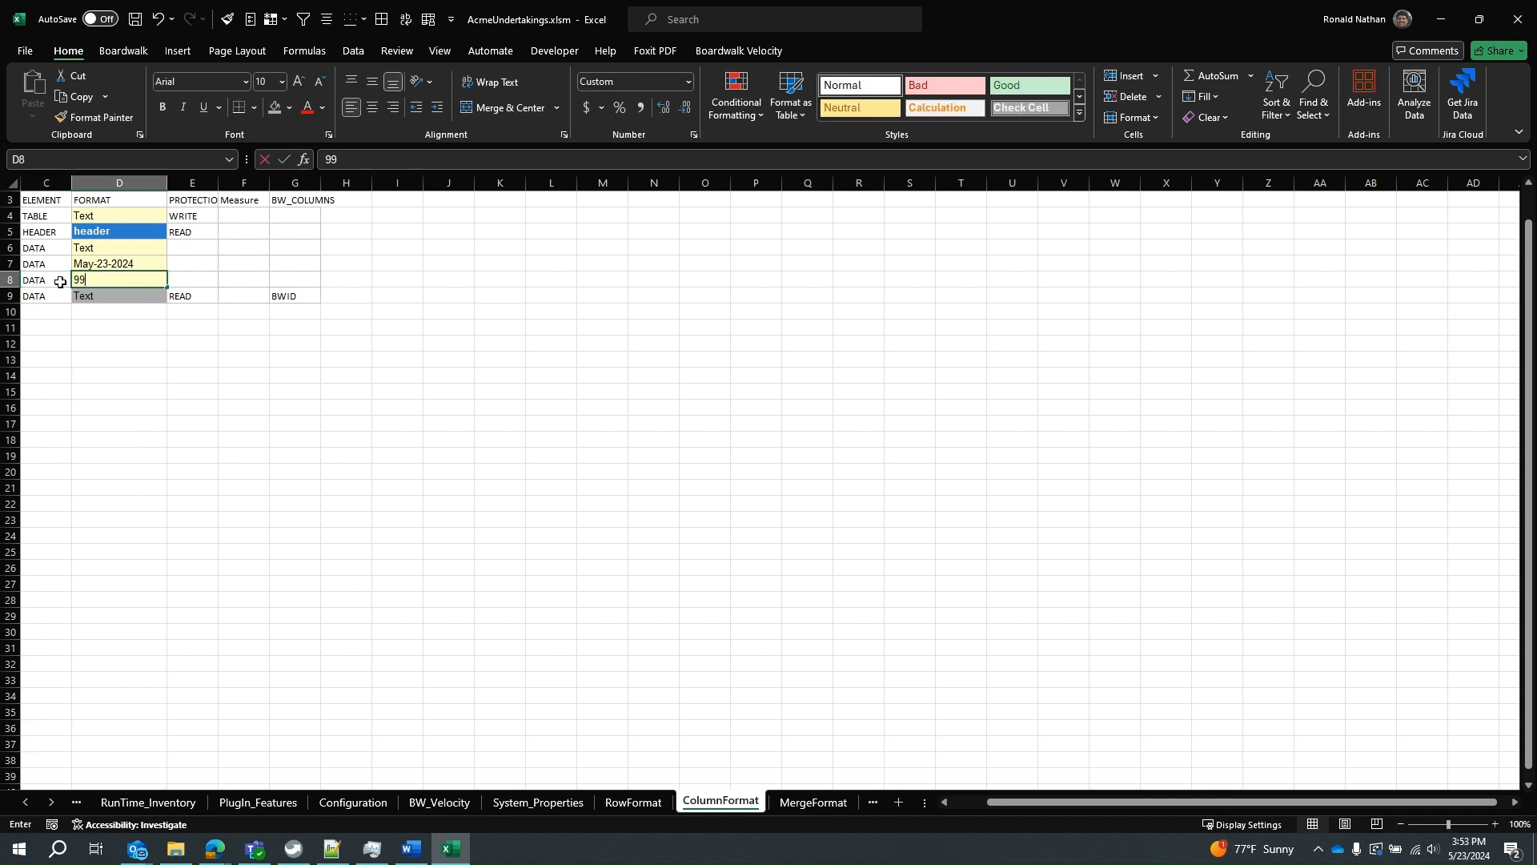
{"action": "type", "text": "99999"}
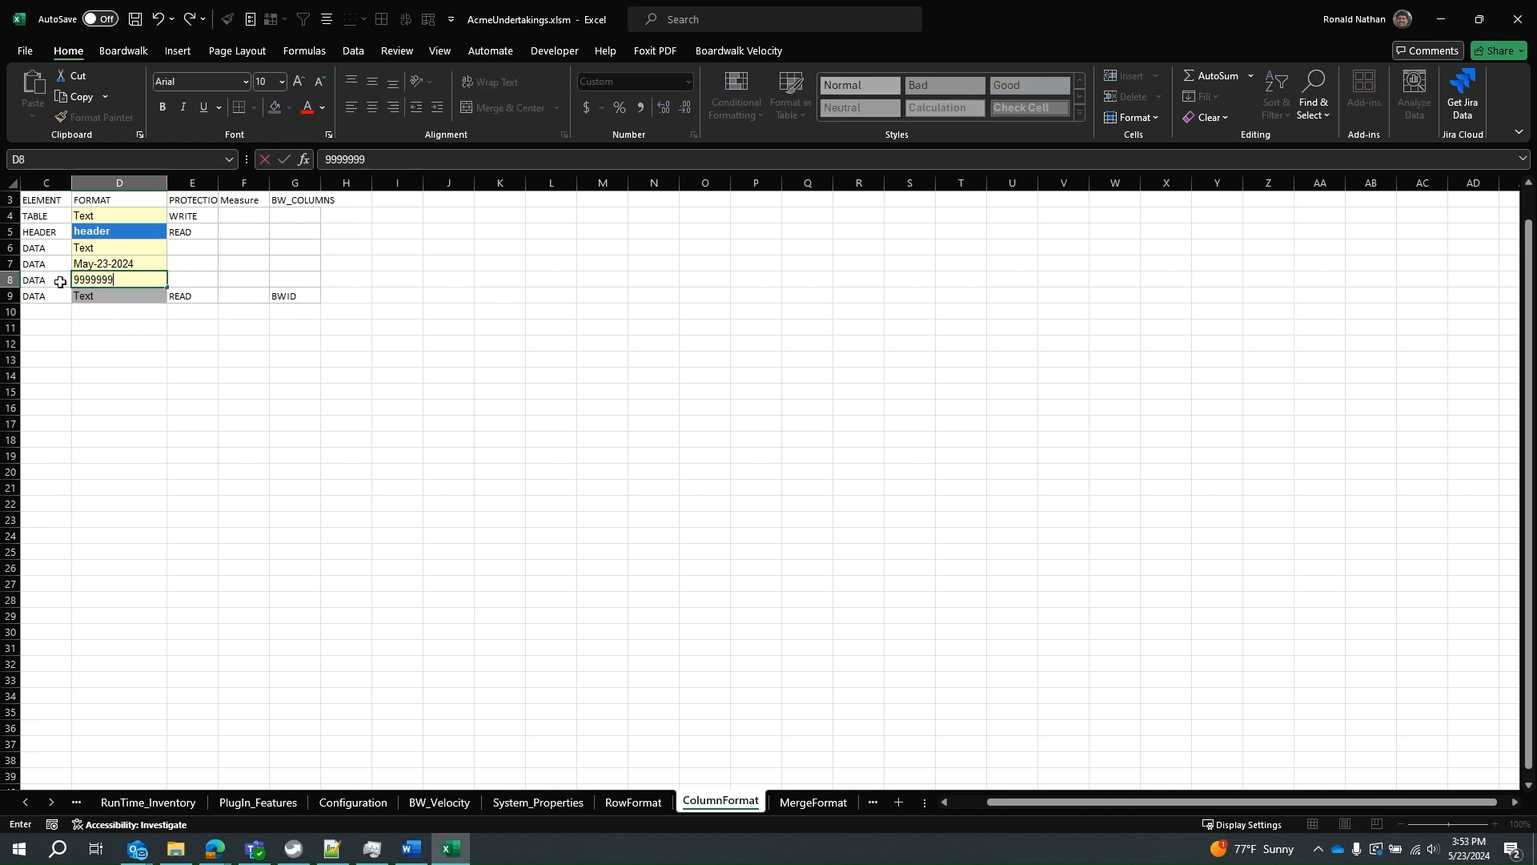
{"action": "left_click", "coordinate": [183, 279]}
- Format the 9999999 sample in D8 as Currency with the $ symbol and two decimal places, and right-align it
{"action": "left_click", "coordinate": [156, 282]}
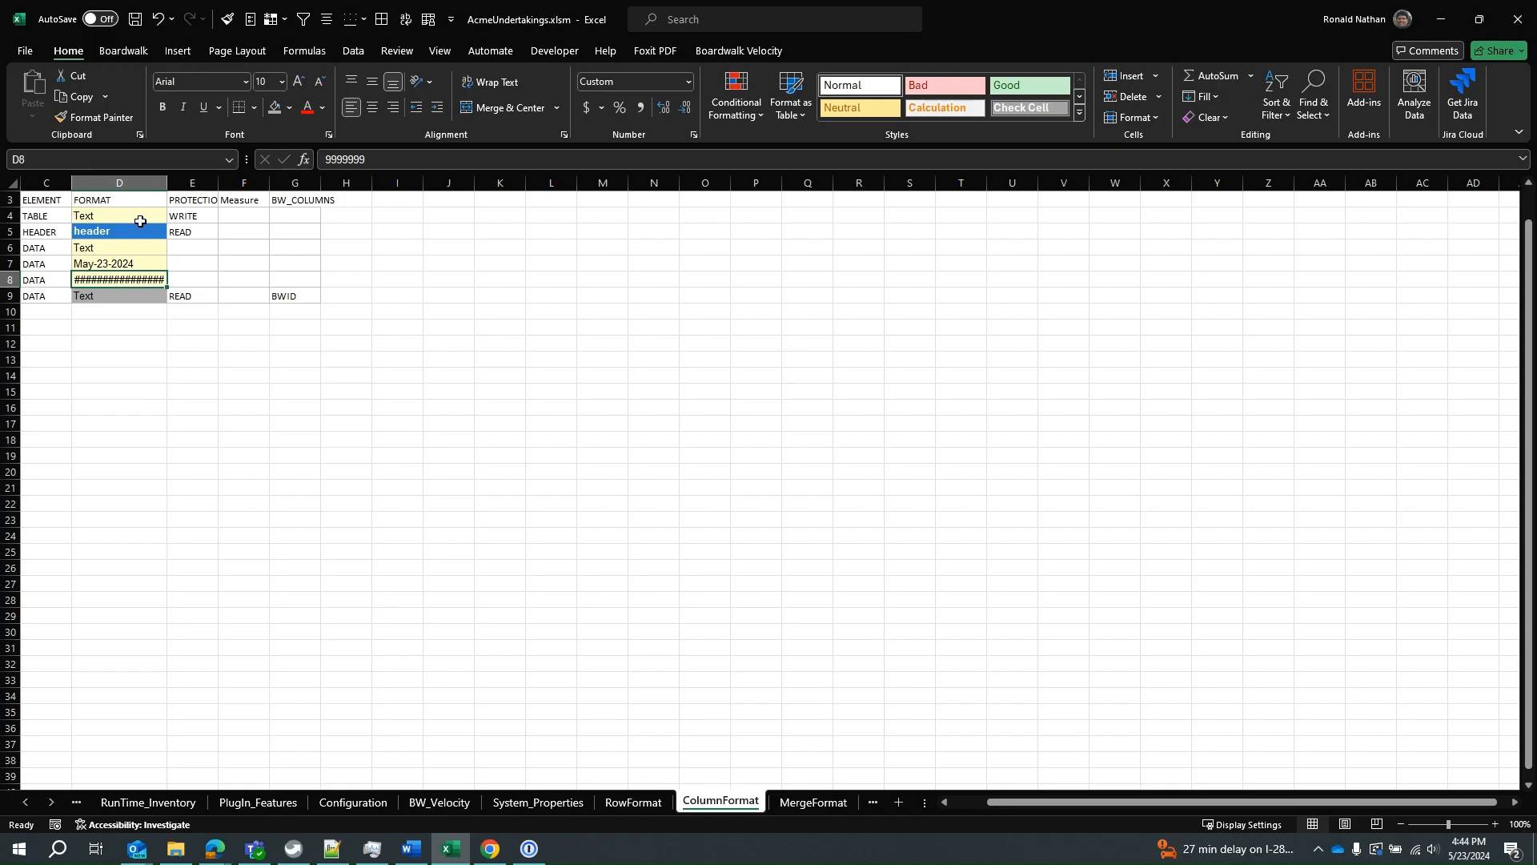
{"action": "right_click", "coordinate": [145, 276]}
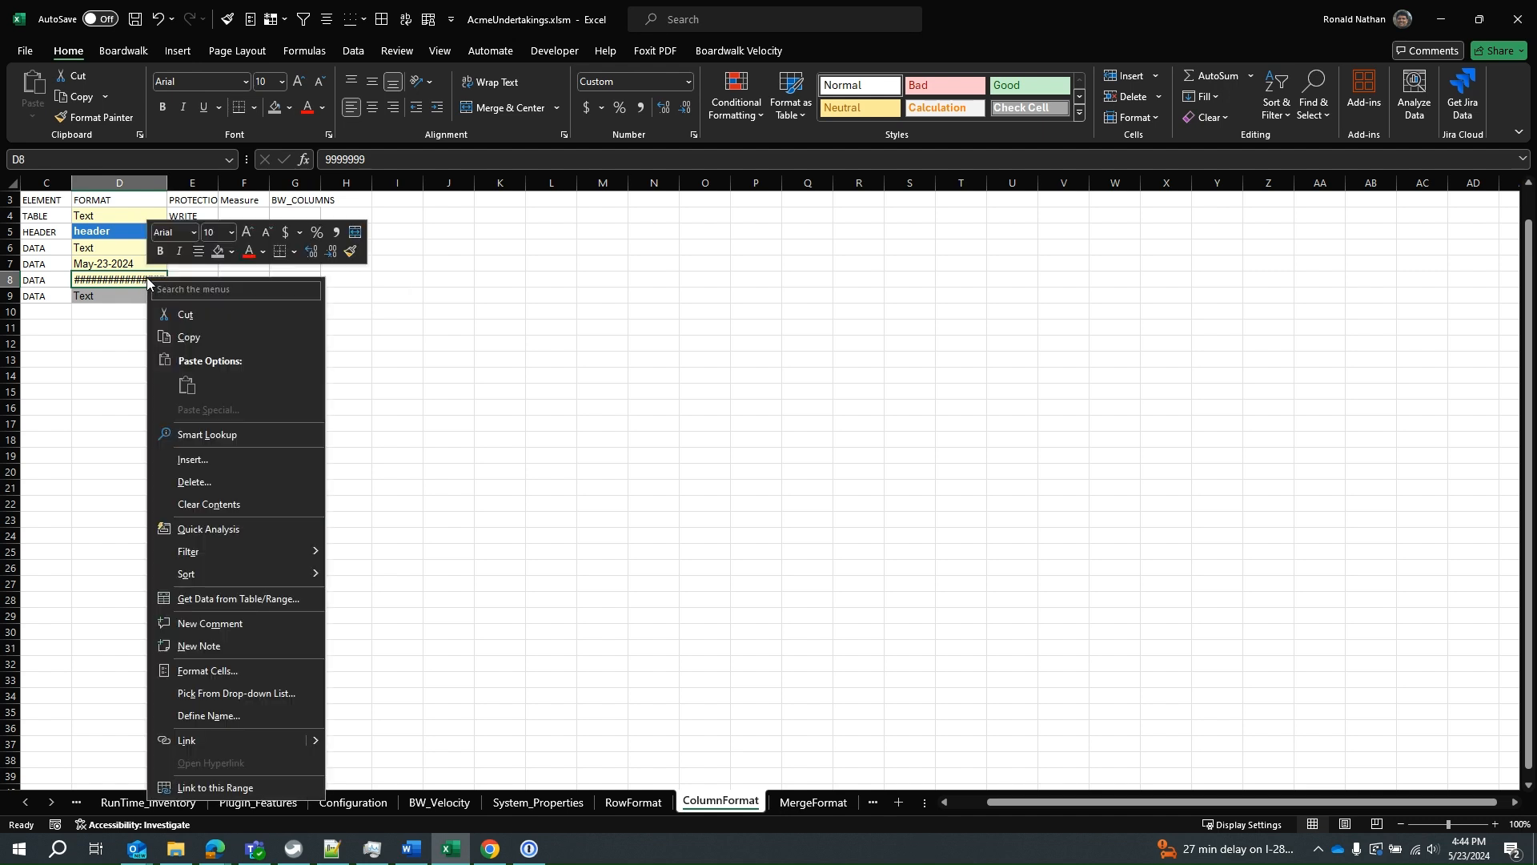
{"action": "left_click", "coordinate": [207, 666]}
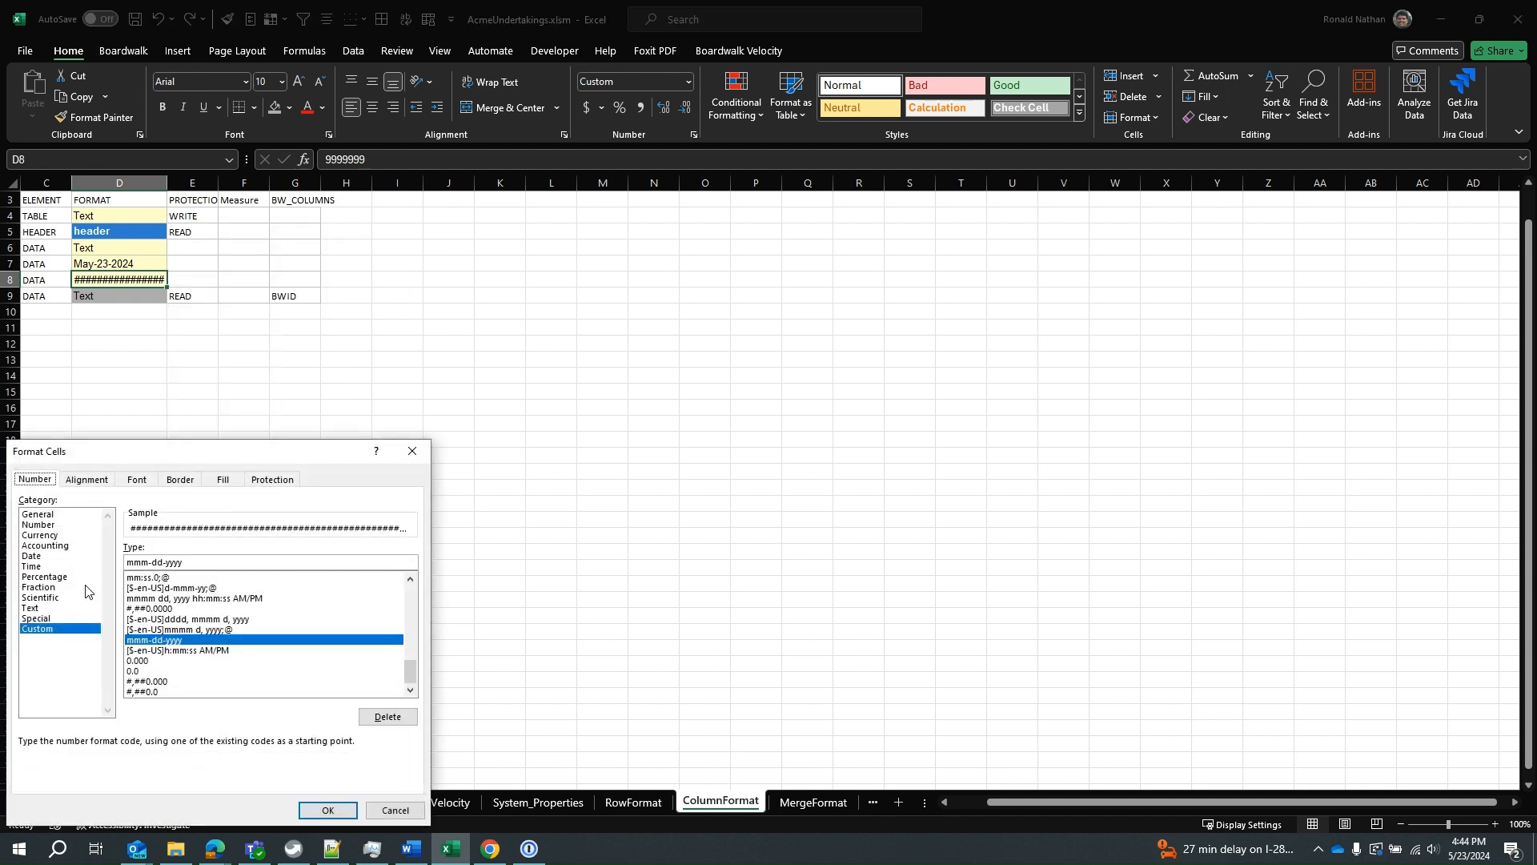
{"action": "left_click", "coordinate": [53, 535]}
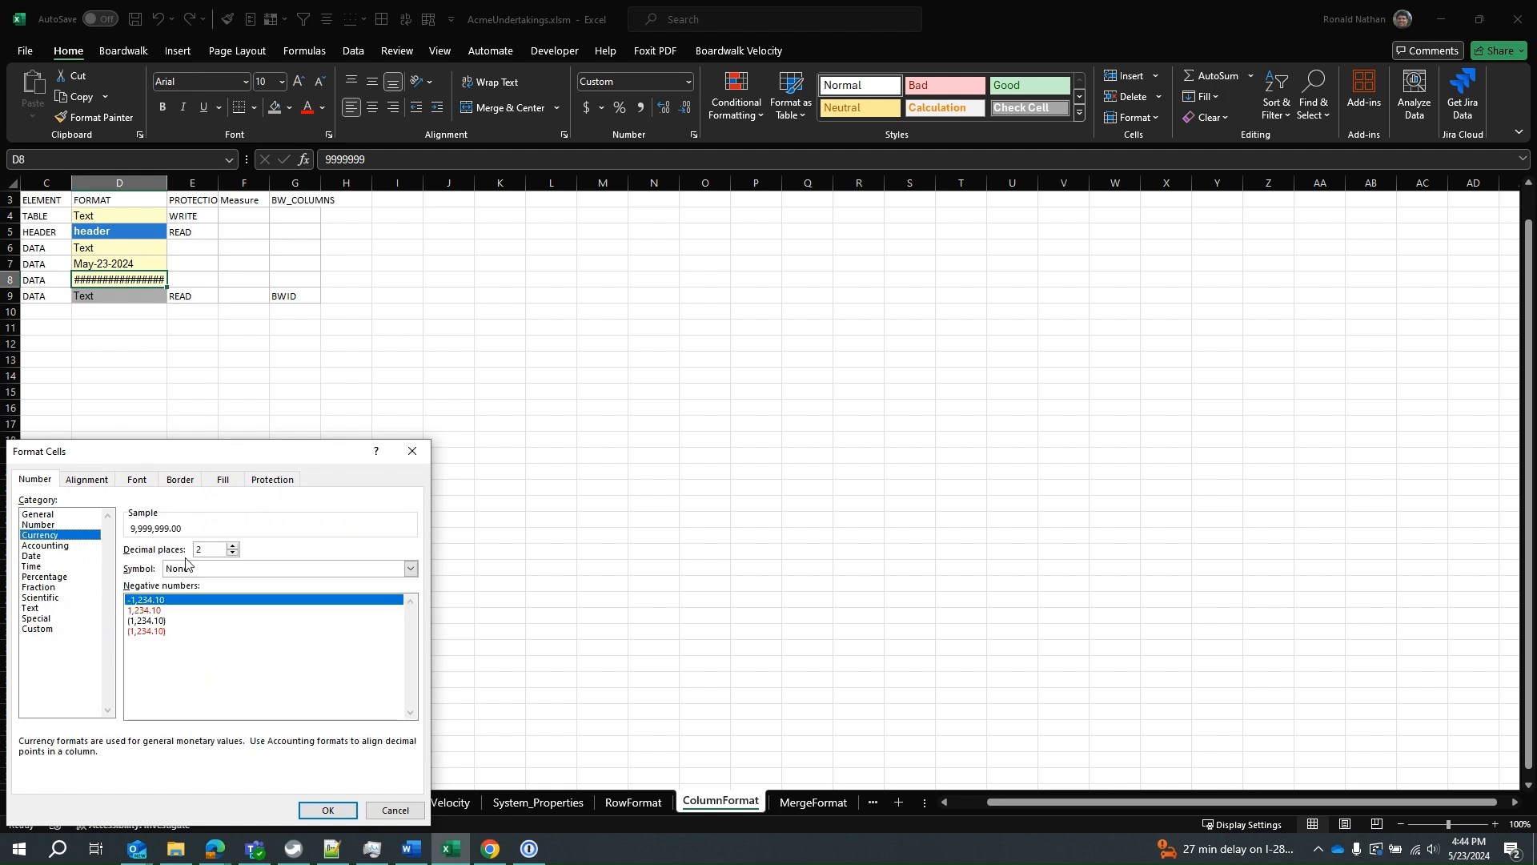
{"action": "left_click", "coordinate": [410, 568]}
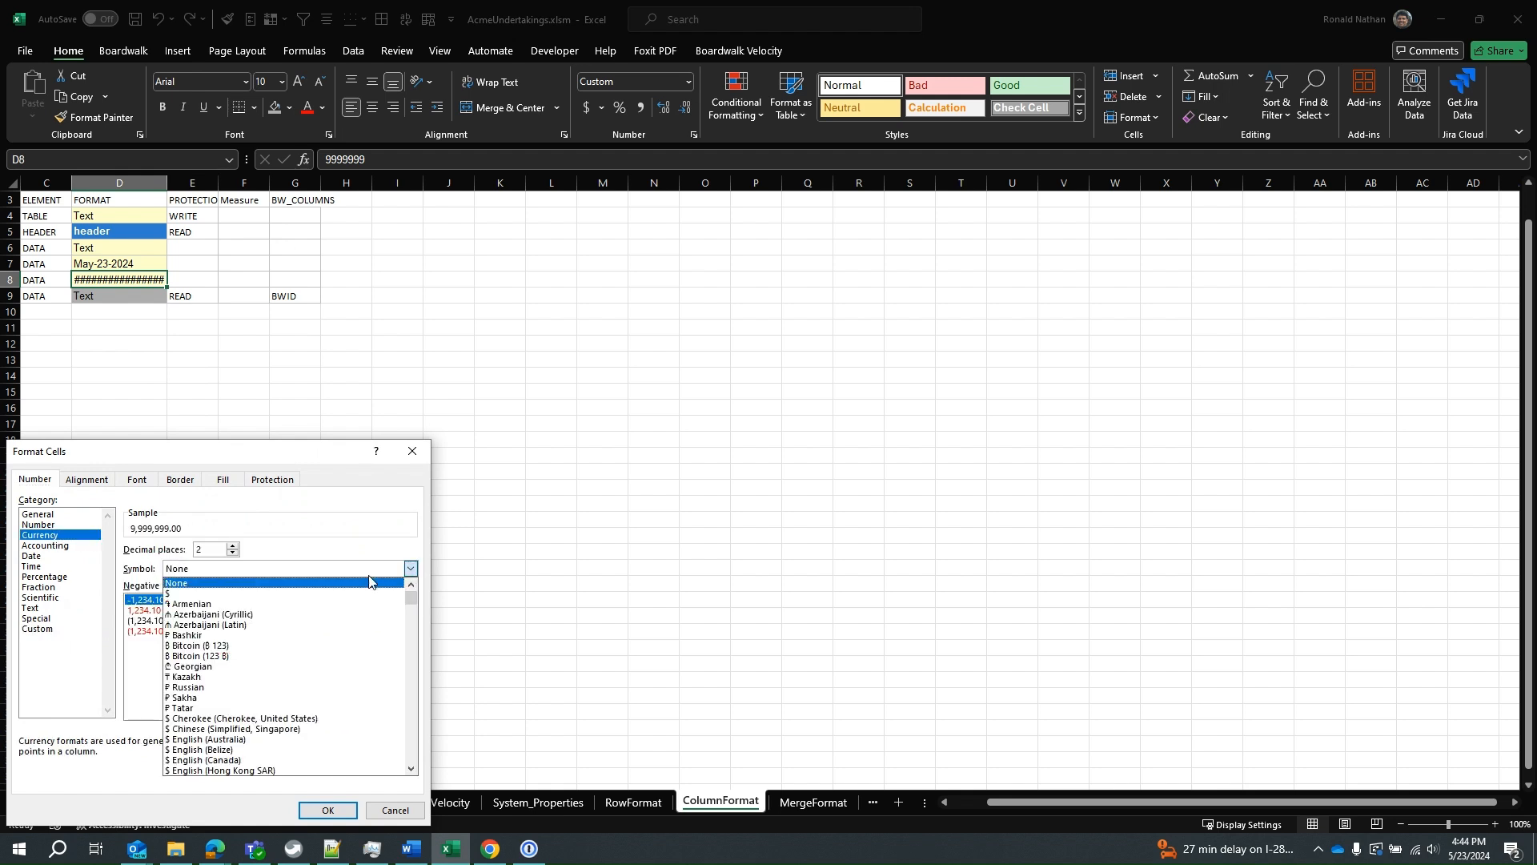
{"action": "left_click", "coordinate": [230, 595]}
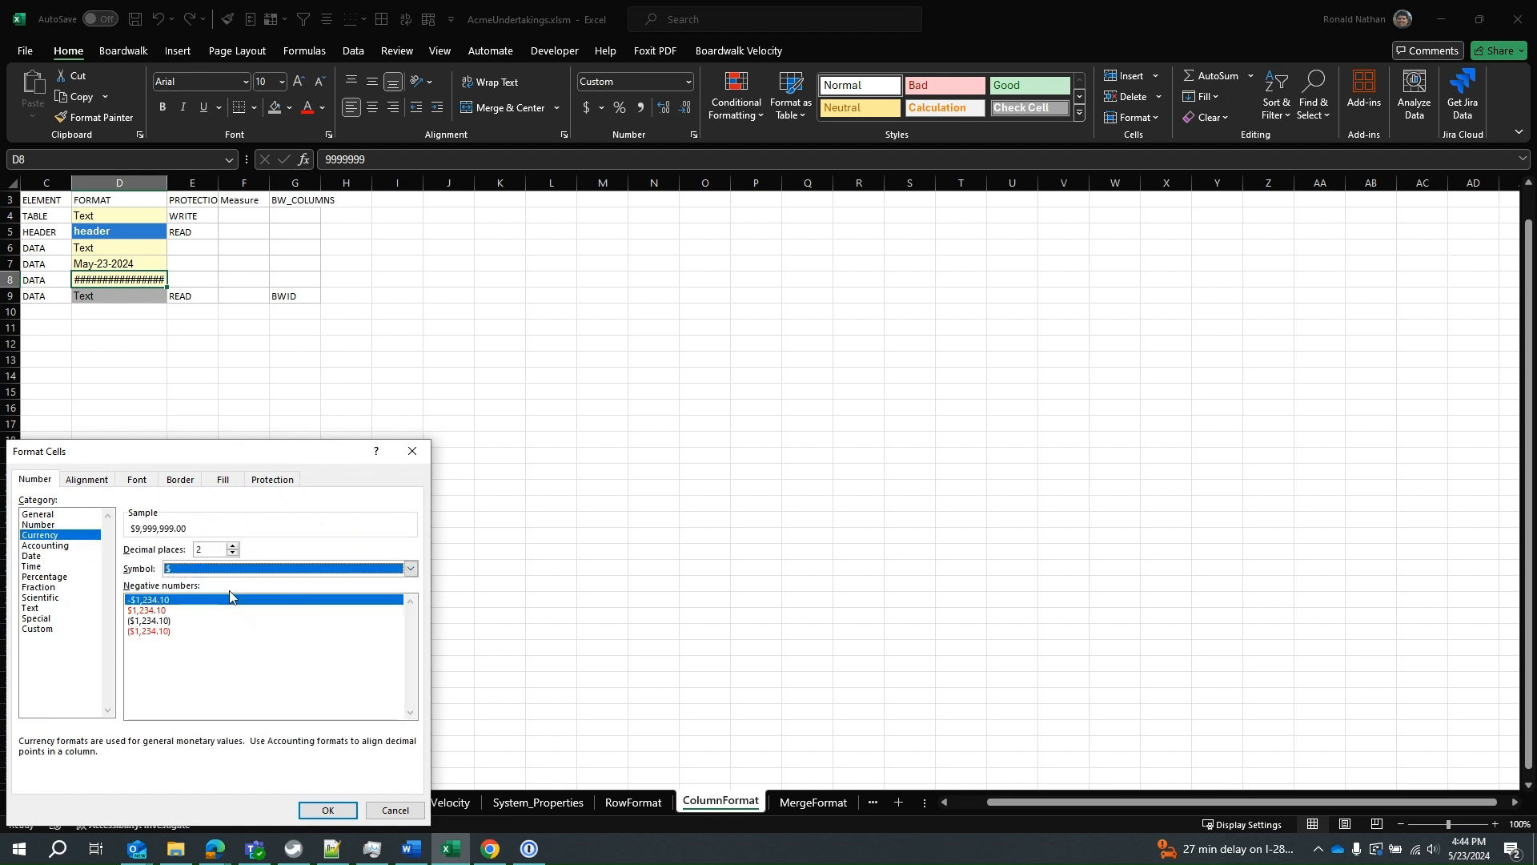
{"action": "left_click", "coordinate": [328, 809]}
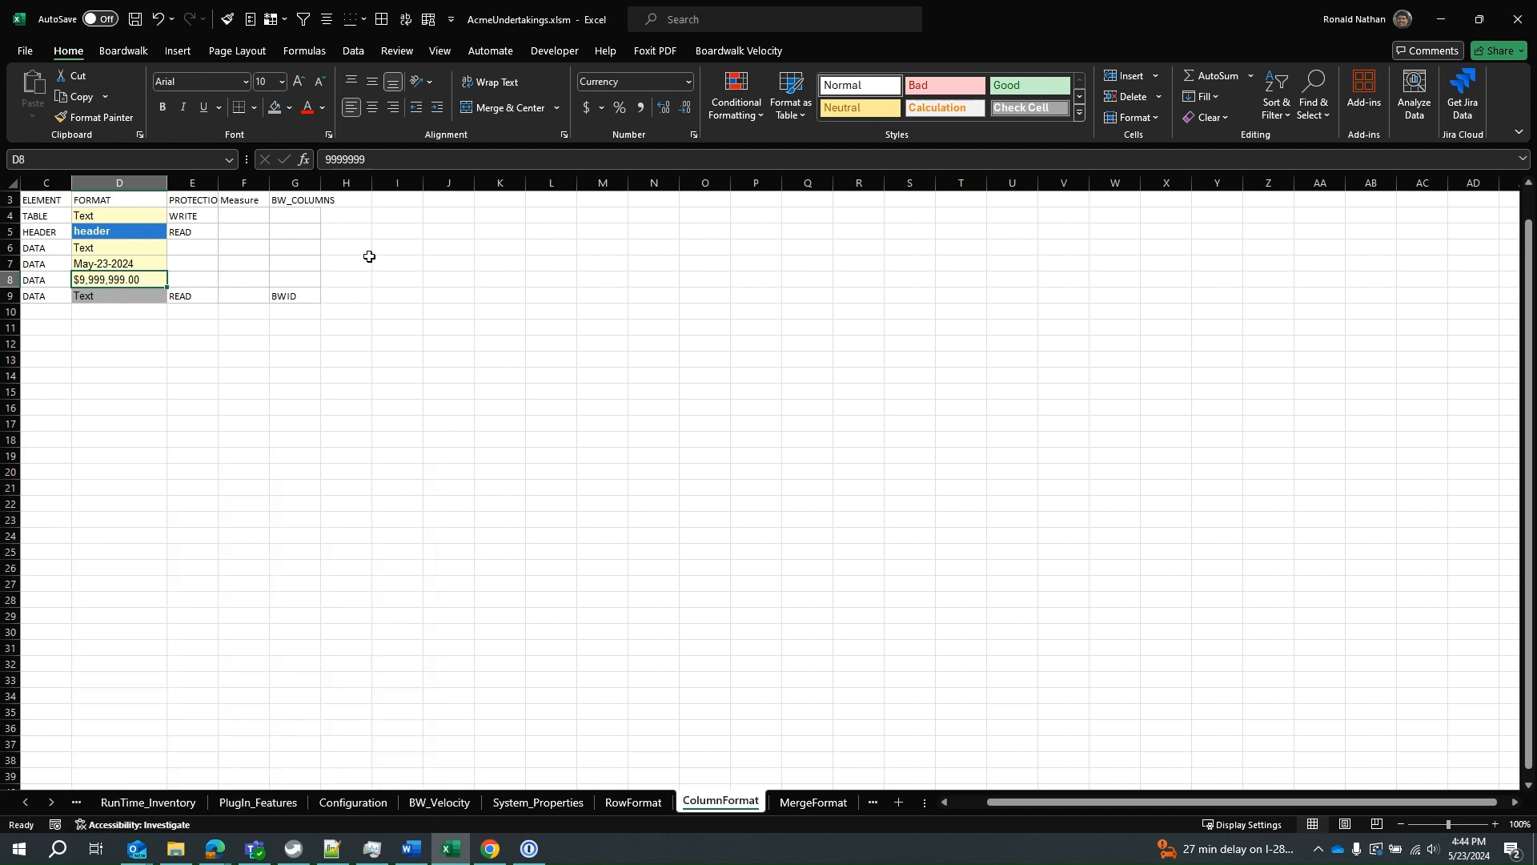
{"action": "left_click", "coordinate": [393, 112]}
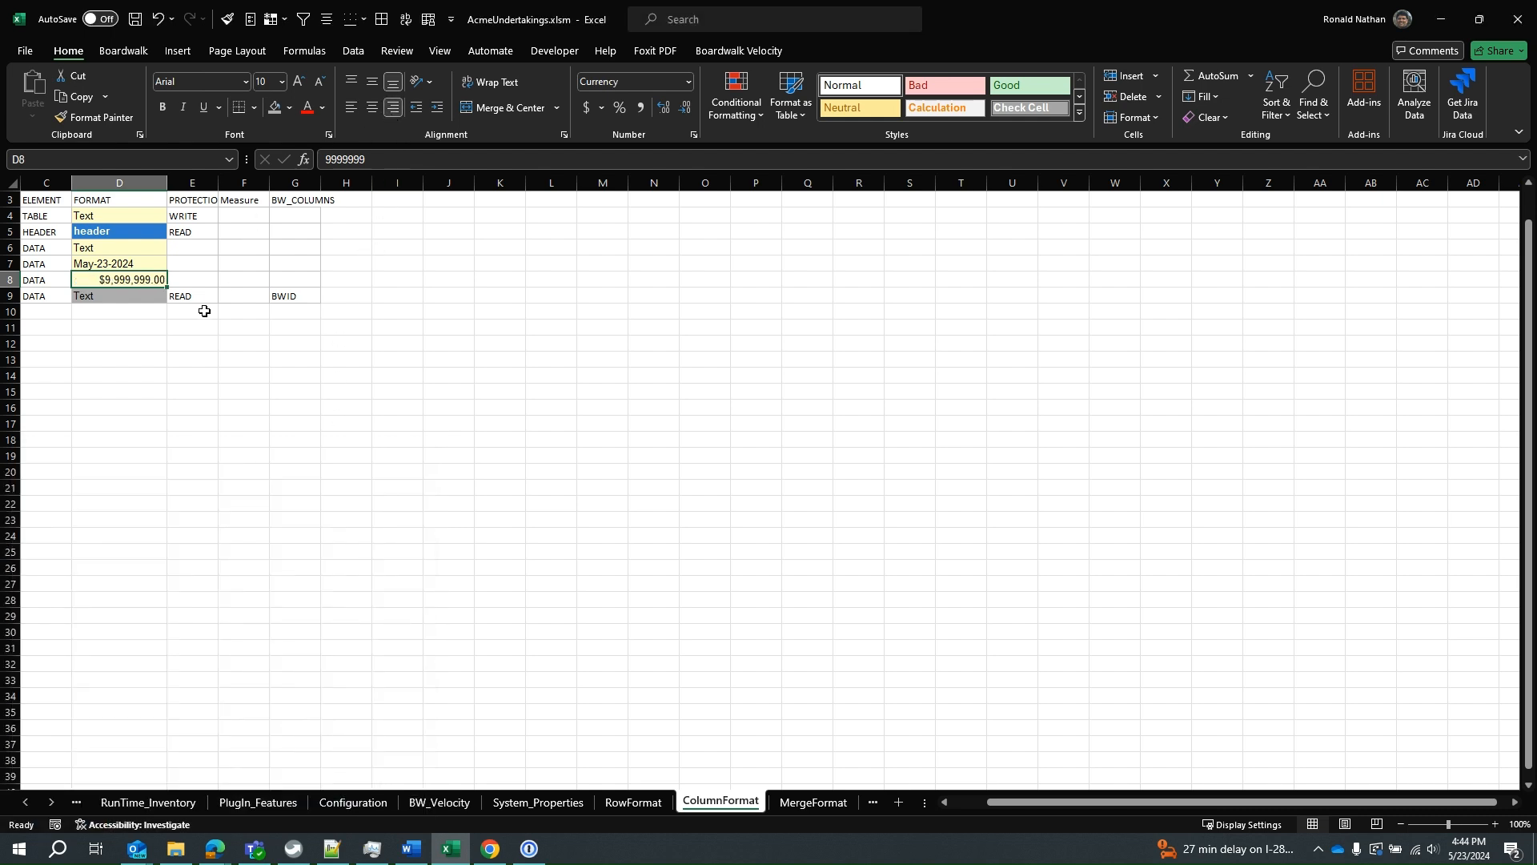
- Set BW_COLUMNS to 1--1 for the date row and 5--5 for the currency row
{"action": "left_click", "coordinate": [286, 261]}
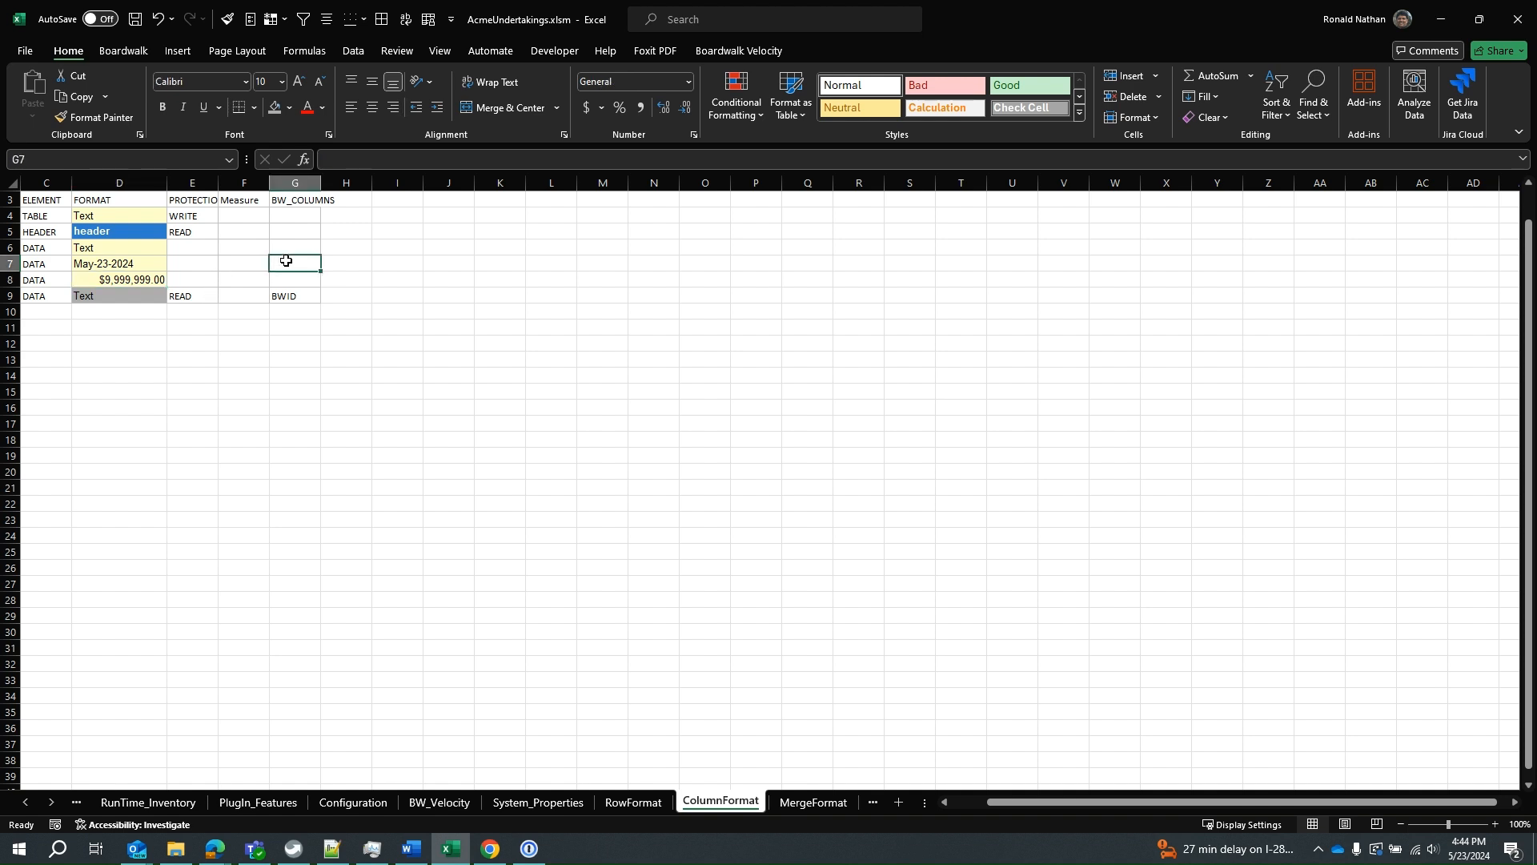
{"action": "type", "text": "1--1"}
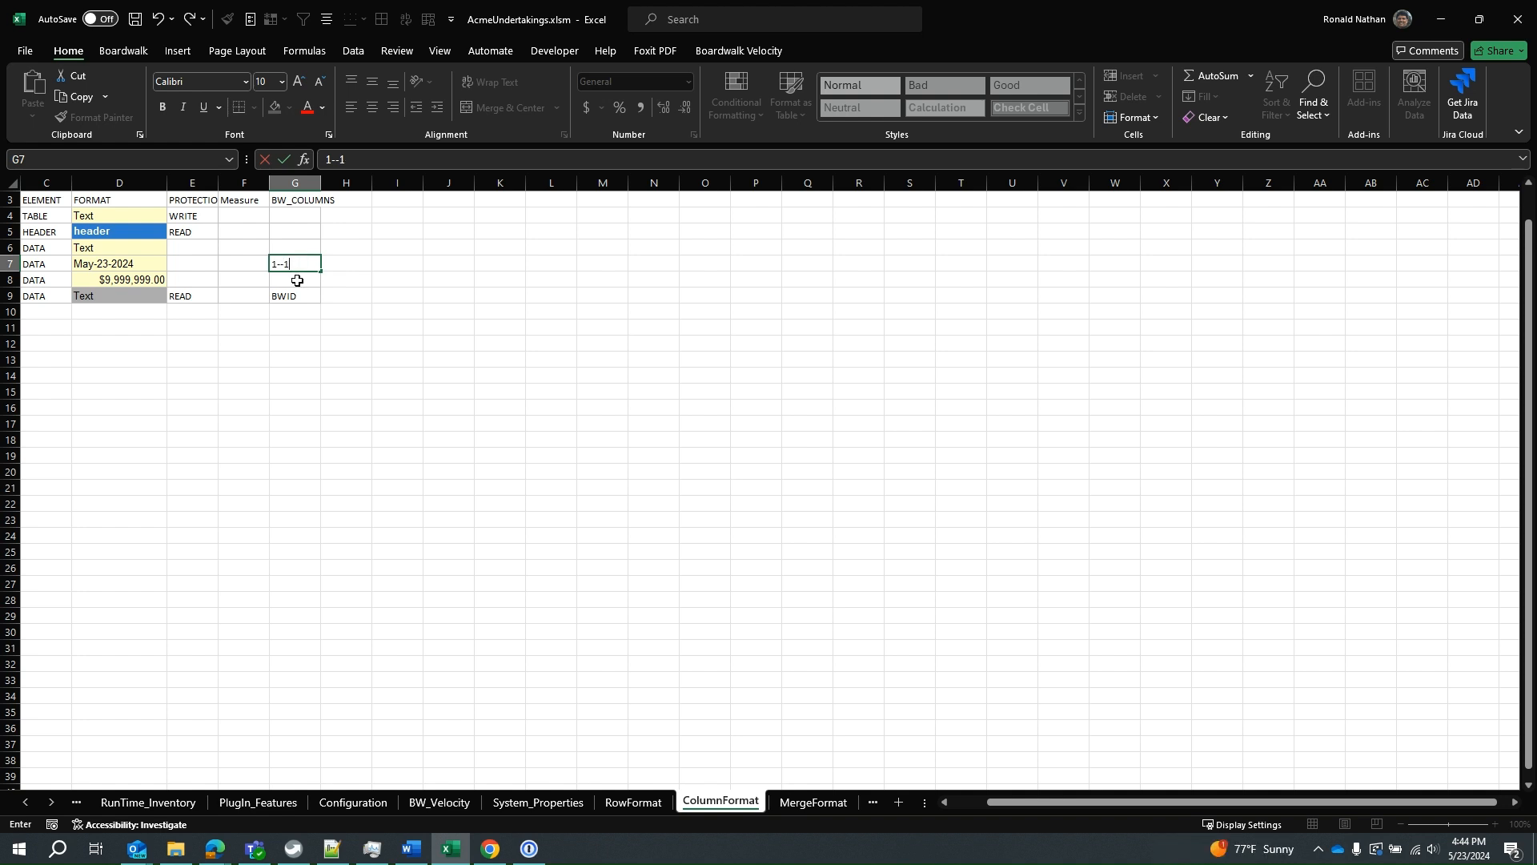
{"action": "left_click", "coordinate": [298, 280]}
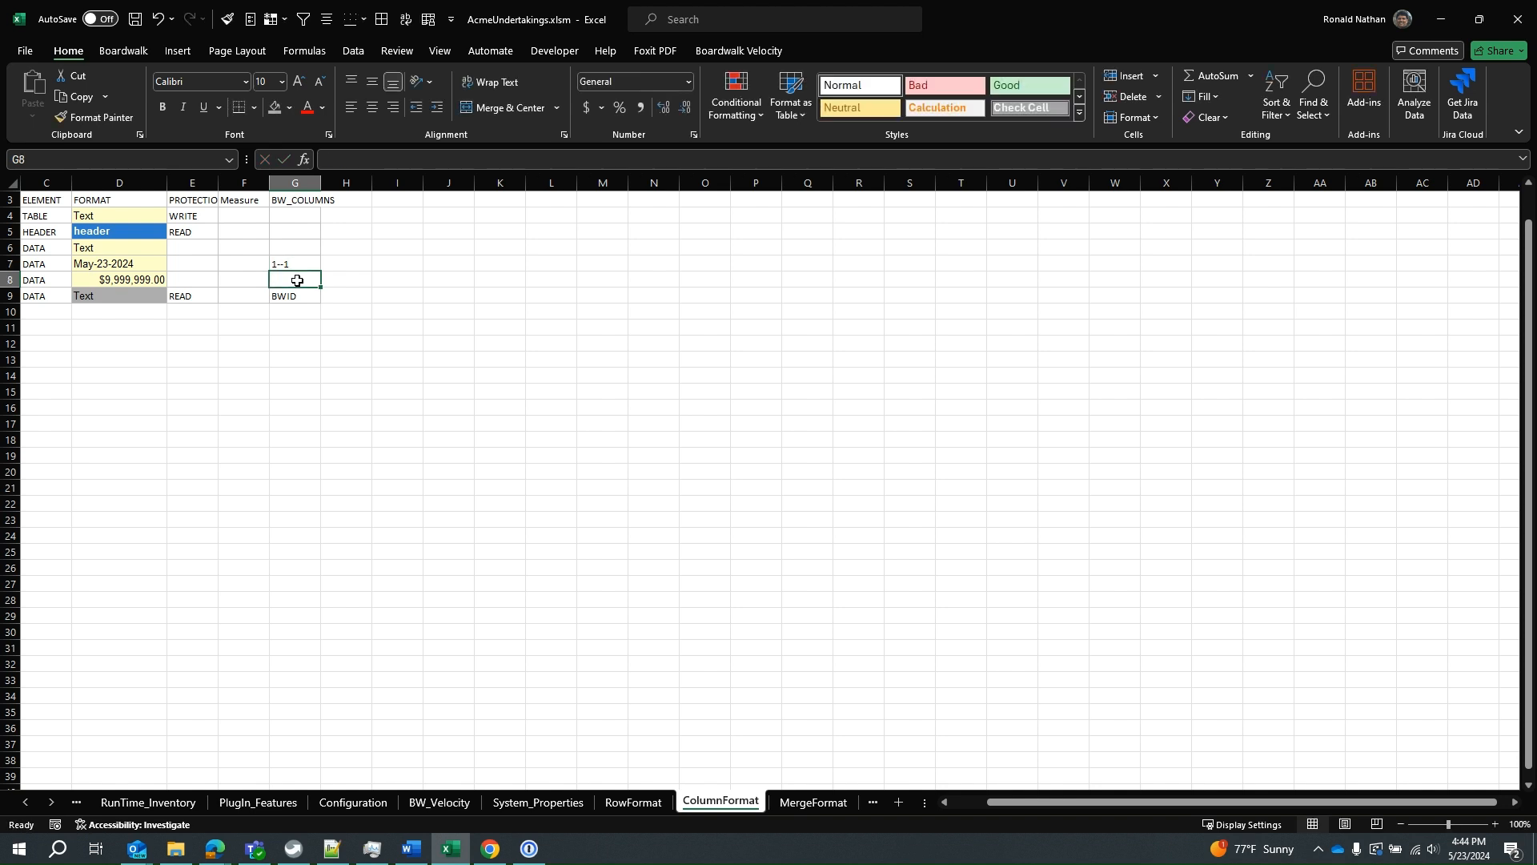
{"action": "type", "text": "5"}
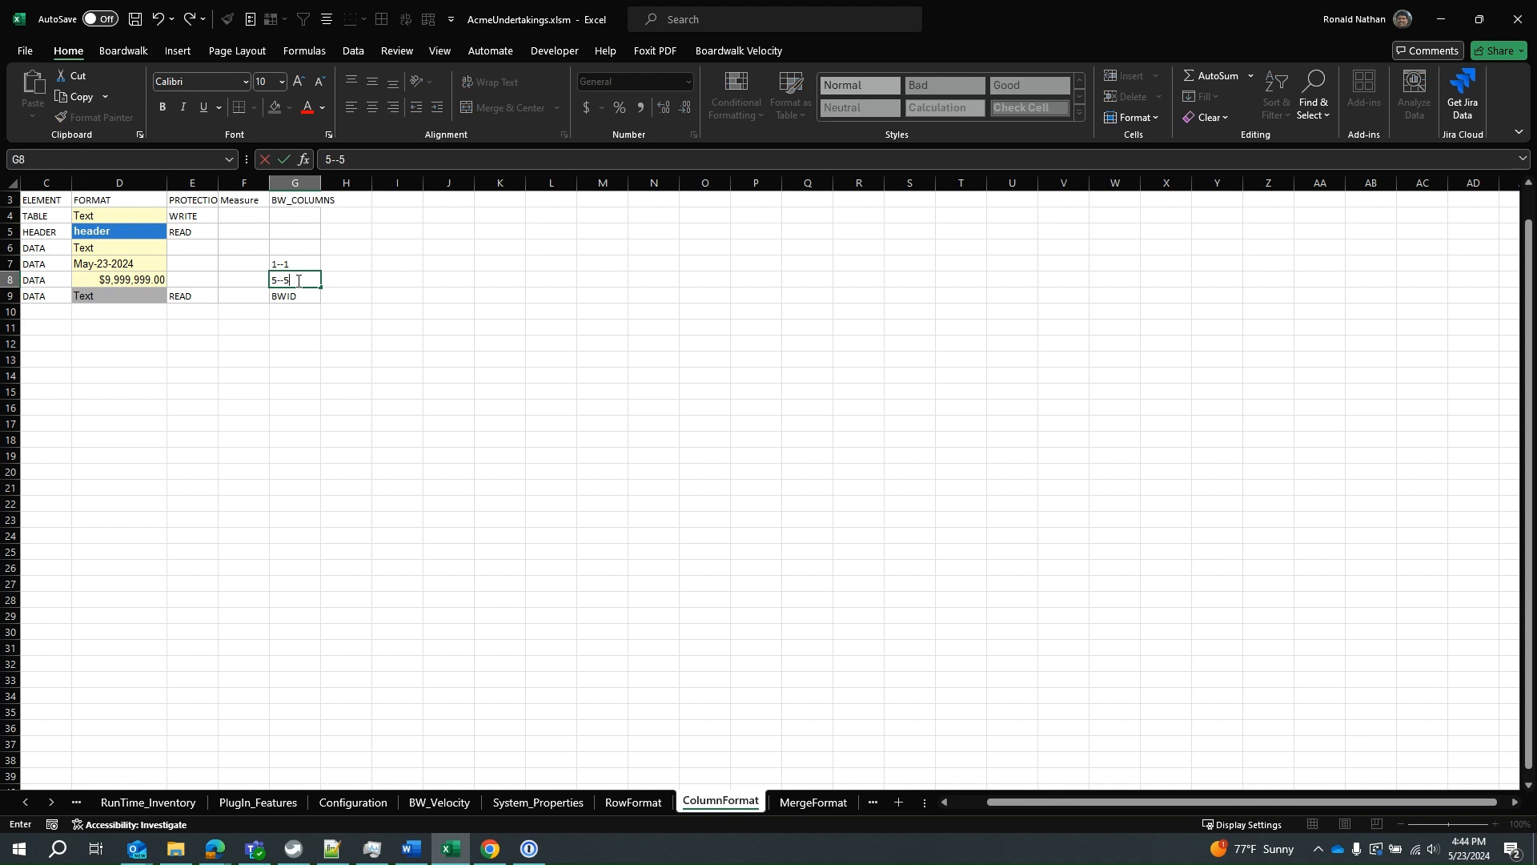
{"action": "type", "text": "--5"}
{"action": "key", "text": "Return"}
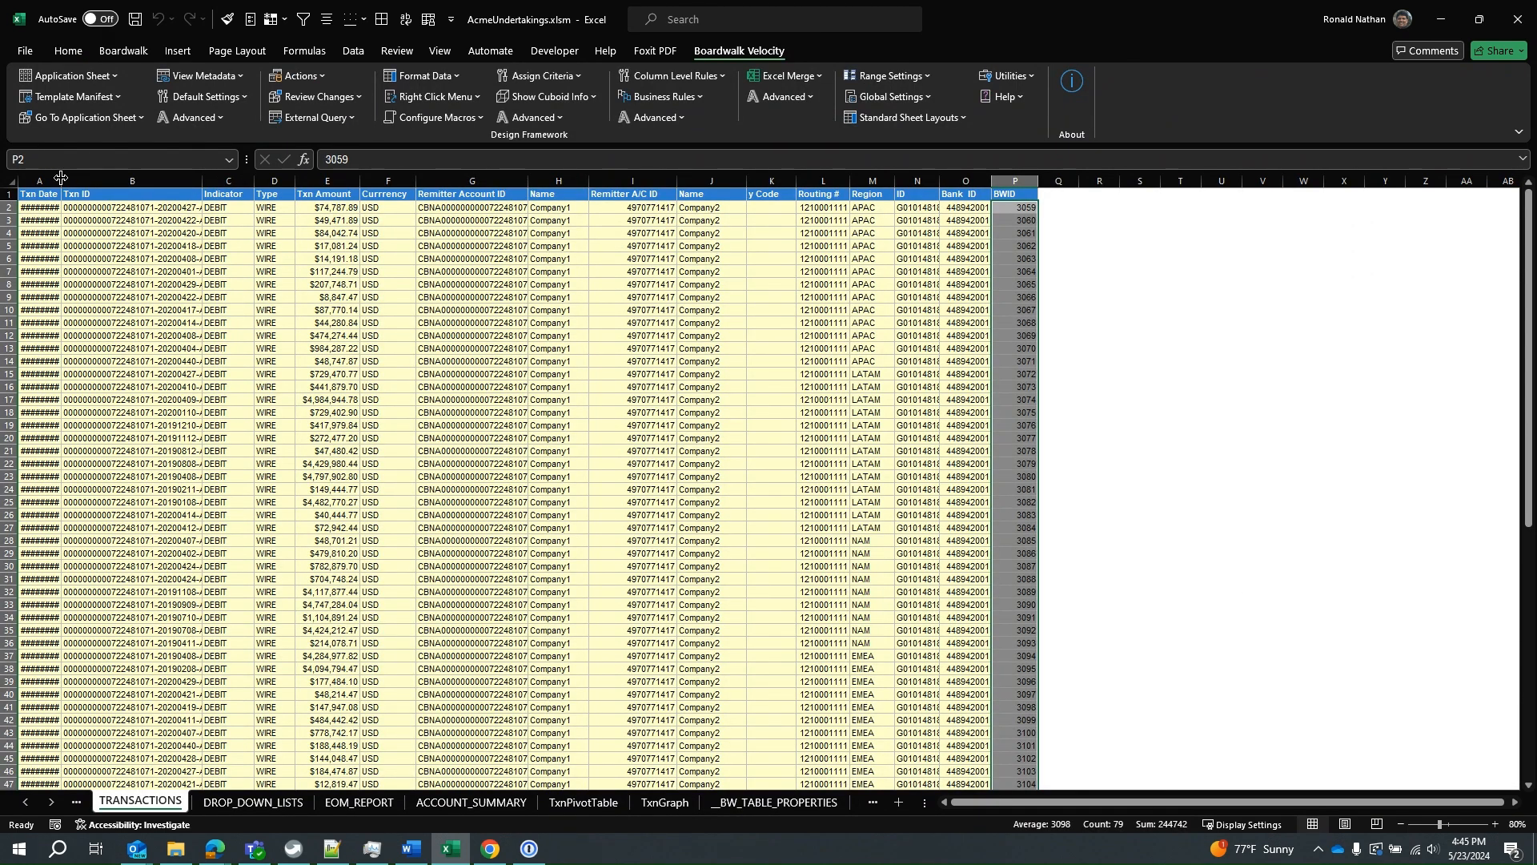
- Widen the Txn Date column on the TRANSACTIONS sheet so the full dates fit
{"action": "left_click_drag", "start_coordinate": [60, 179], "coordinate": [75, 178]}
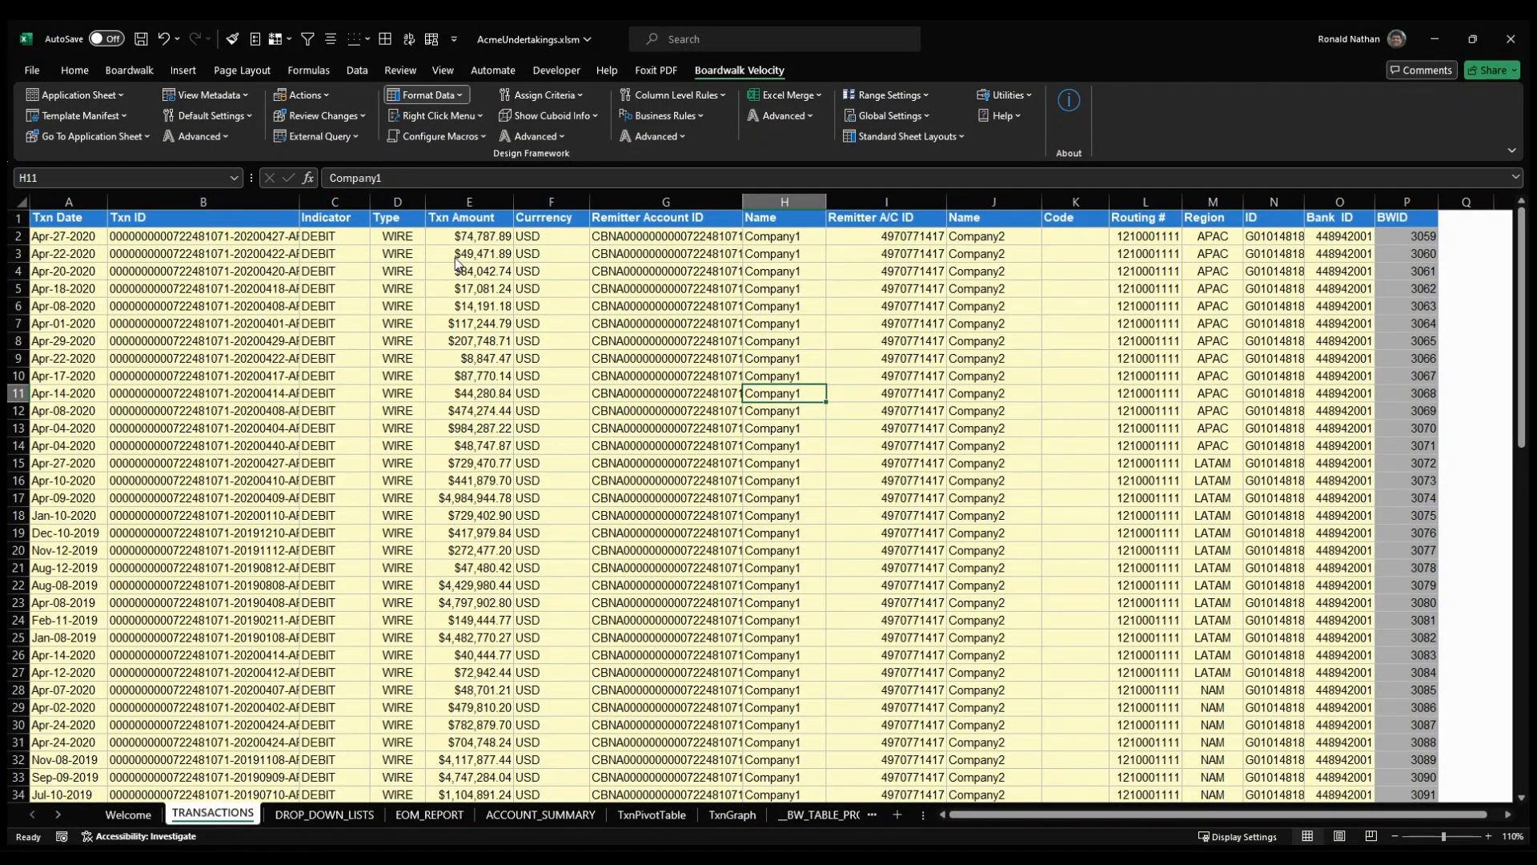
- Reopen the assigned column format definition and insert a DATA row above the BWID row with Centered as its FORMAT sample
{"action": "left_click", "coordinate": [458, 210]}
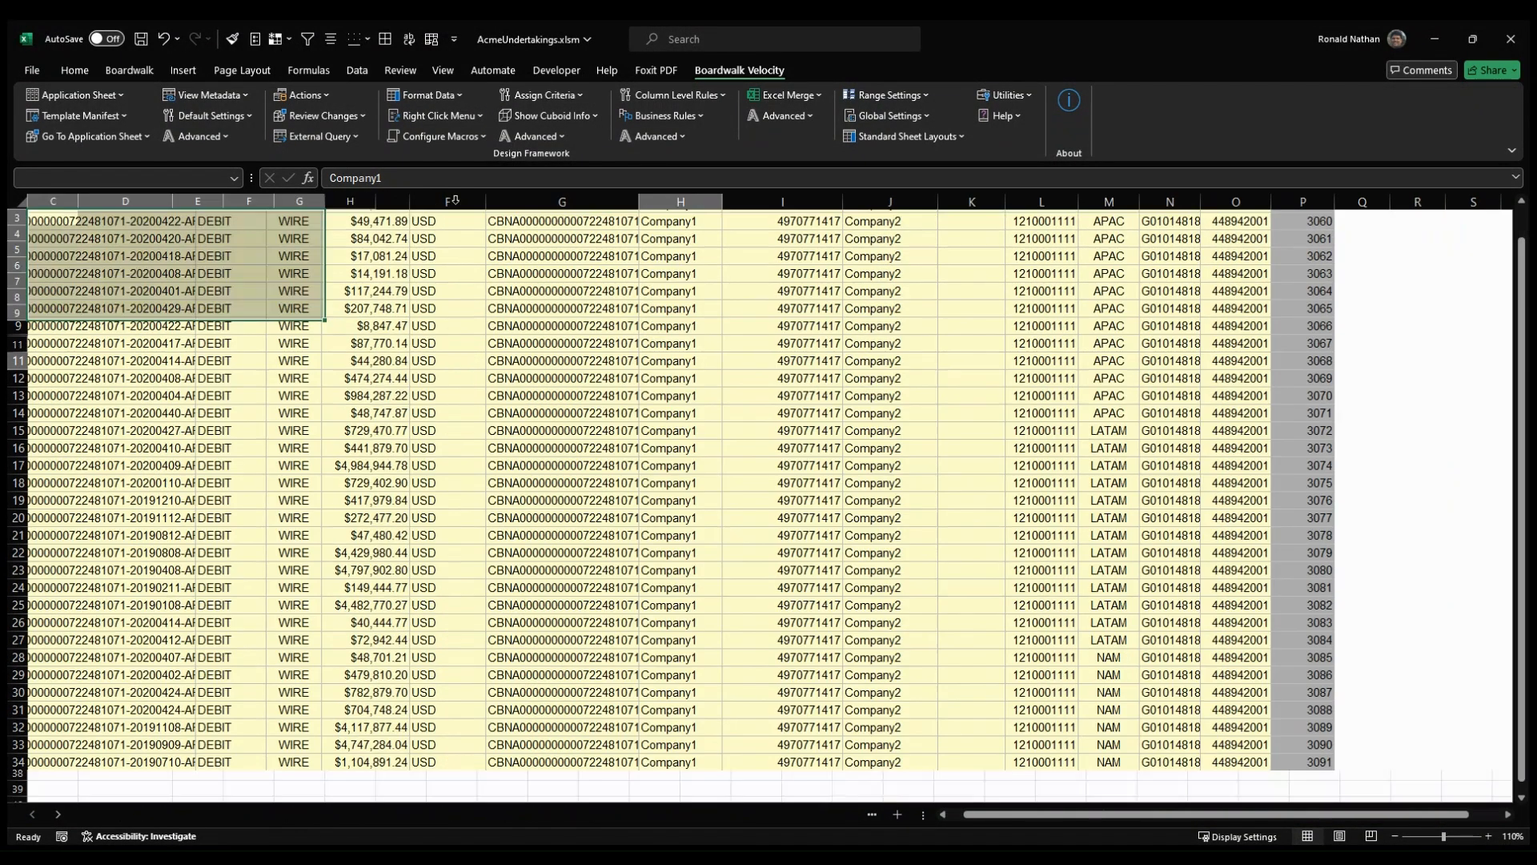
{"action": "left_click", "coordinate": [142, 286]}
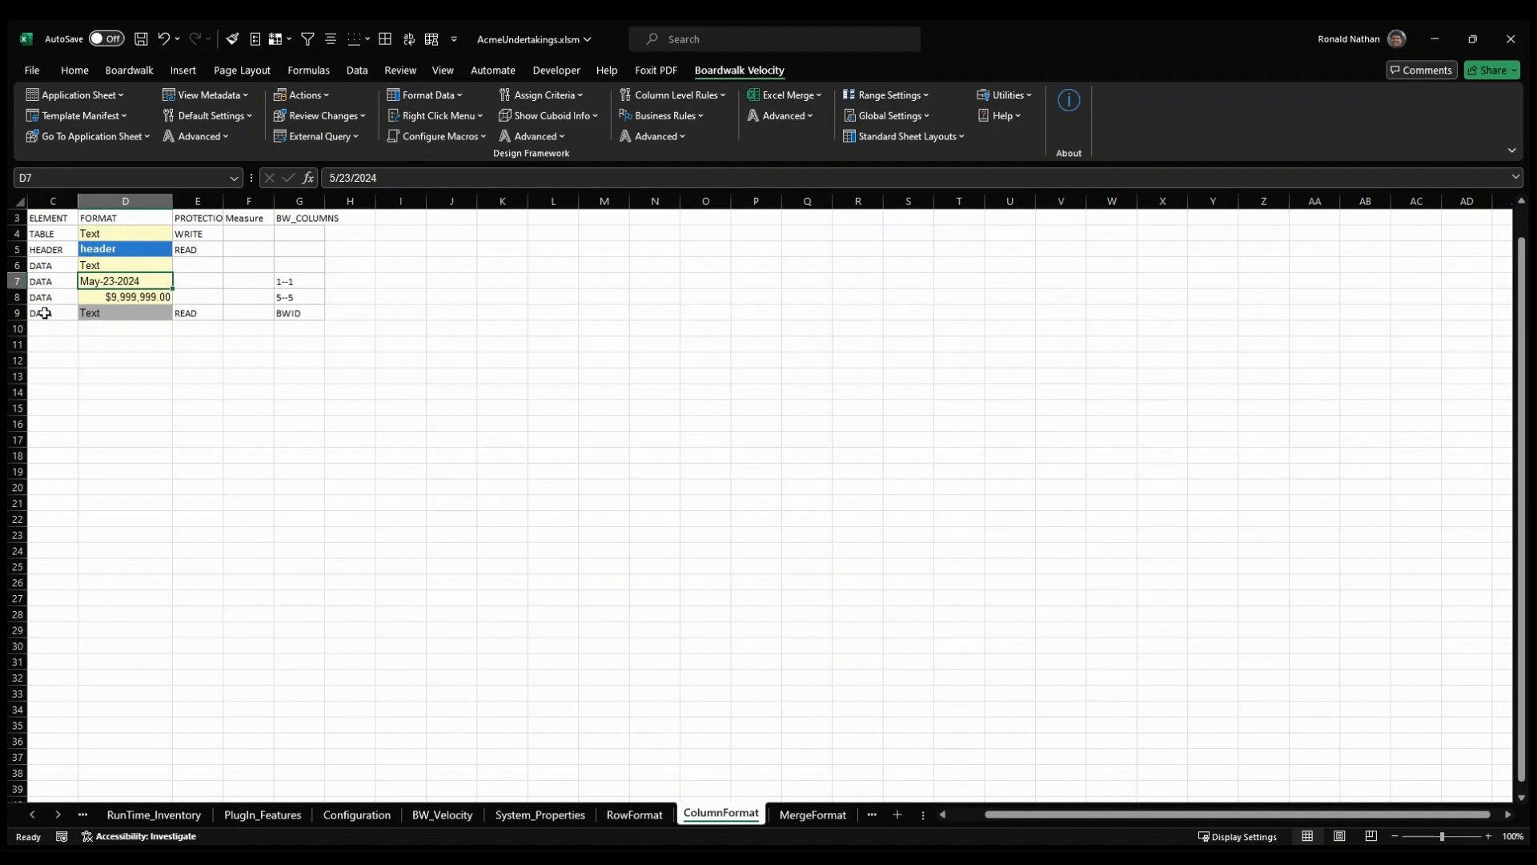
{"action": "left_click", "coordinate": [16, 313]}
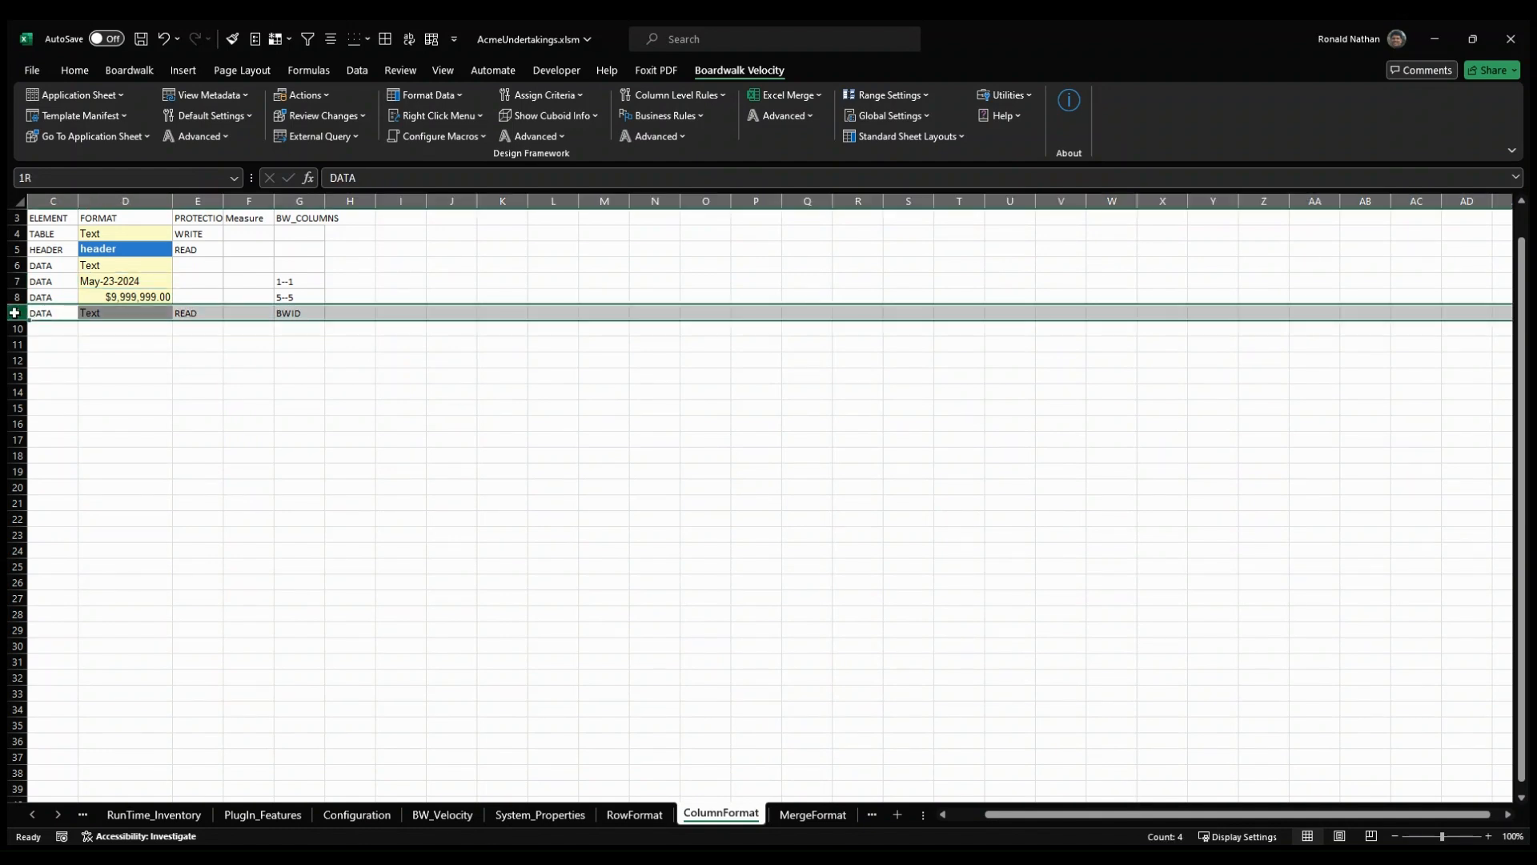
{"action": "key", "text": "ctrl+shift+plus"}
{"action": "left_click", "coordinate": [61, 311]}
{"action": "type", "text": "D"}
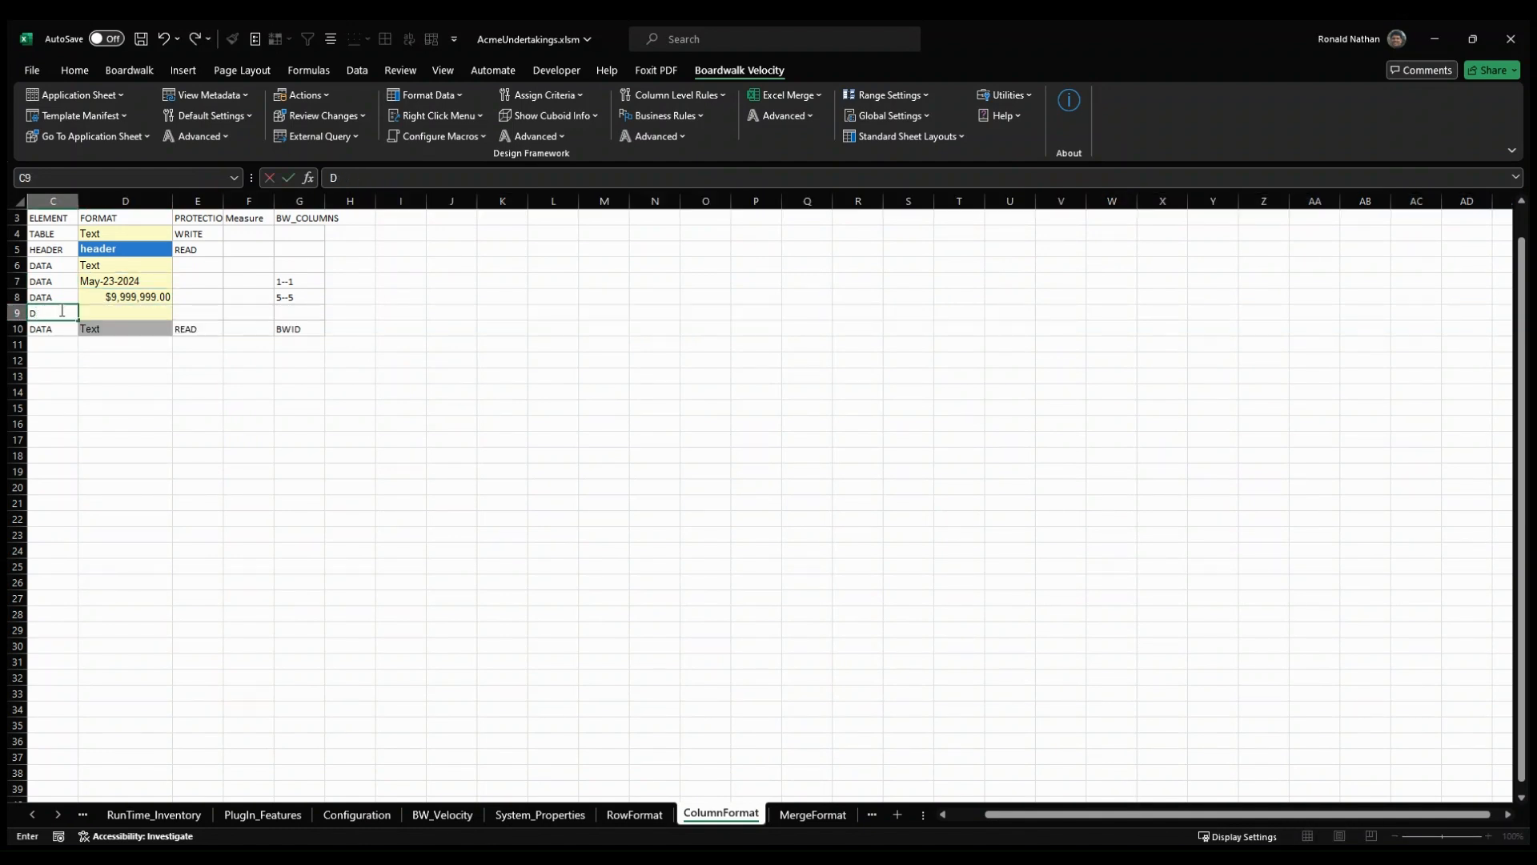
{"action": "type", "text": "ATA"}
{"action": "left_click", "coordinate": [124, 314]}
{"action": "type", "text": "Centere"}
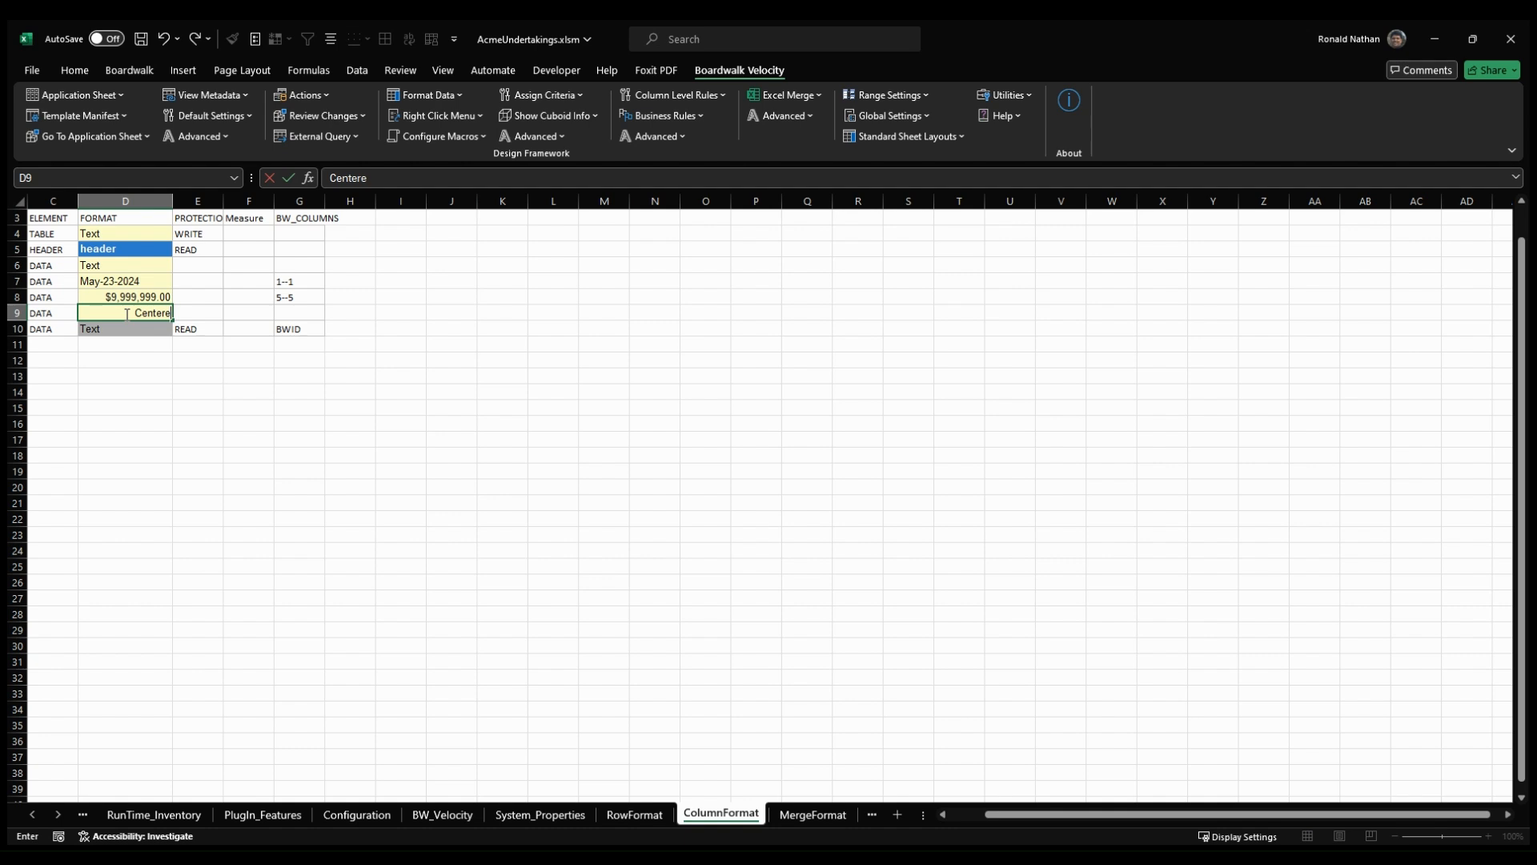
{"action": "type", "text": "d"}
- Set BW_COLUMNS to 4--4,13--13 for the Centered row and center-align its FORMAT cell, D9
{"action": "left_click", "coordinate": [298, 313]}
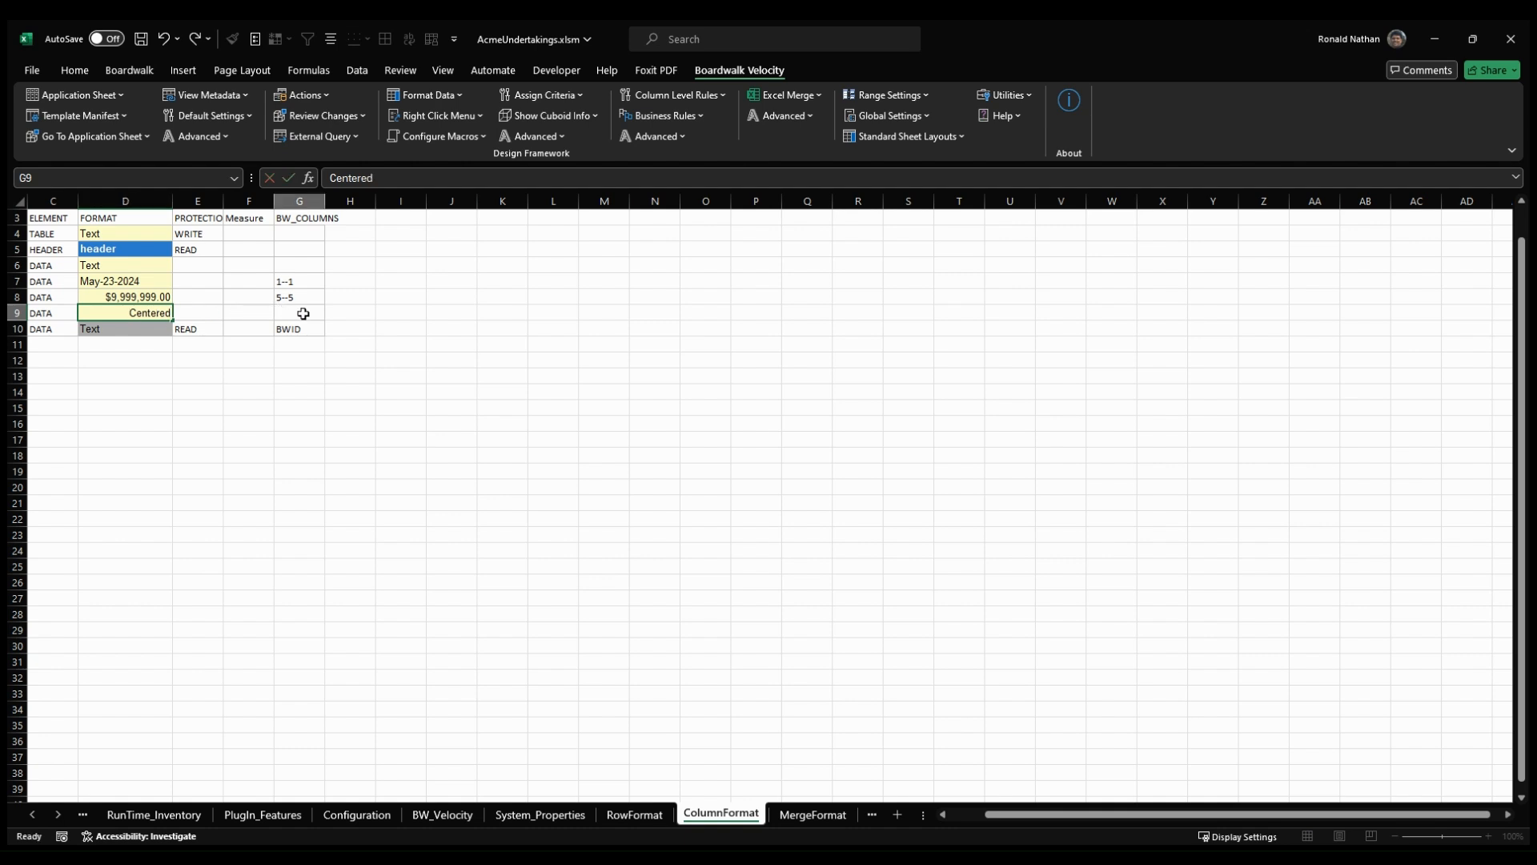
{"action": "type", "text": "4--4"}
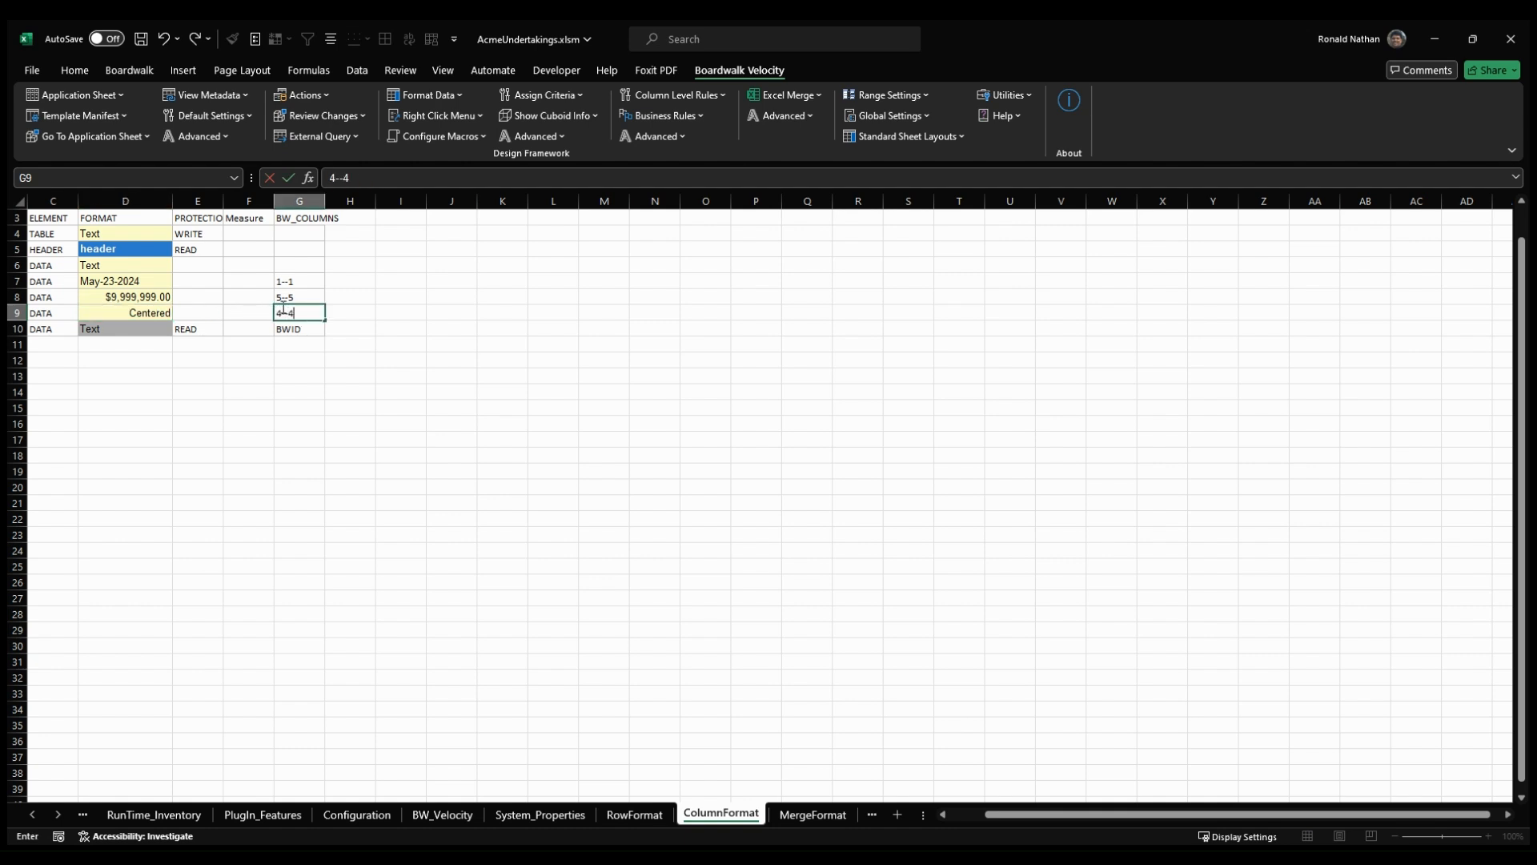
{"action": "type", "text": ",13--13"}
{"action": "left_click", "coordinate": [119, 313]}
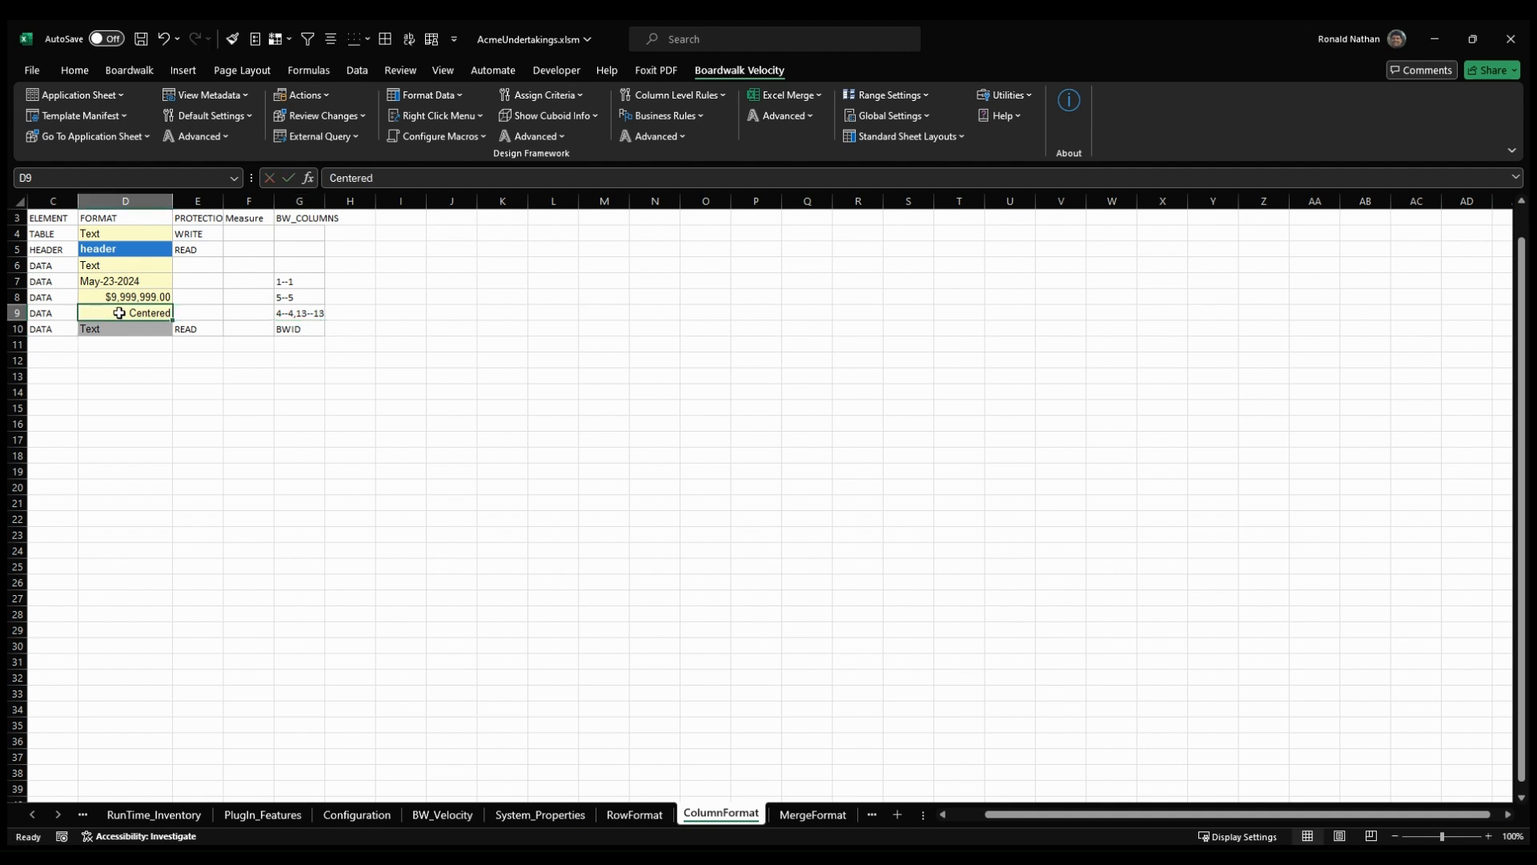
{"action": "left_click", "coordinate": [78, 70]}
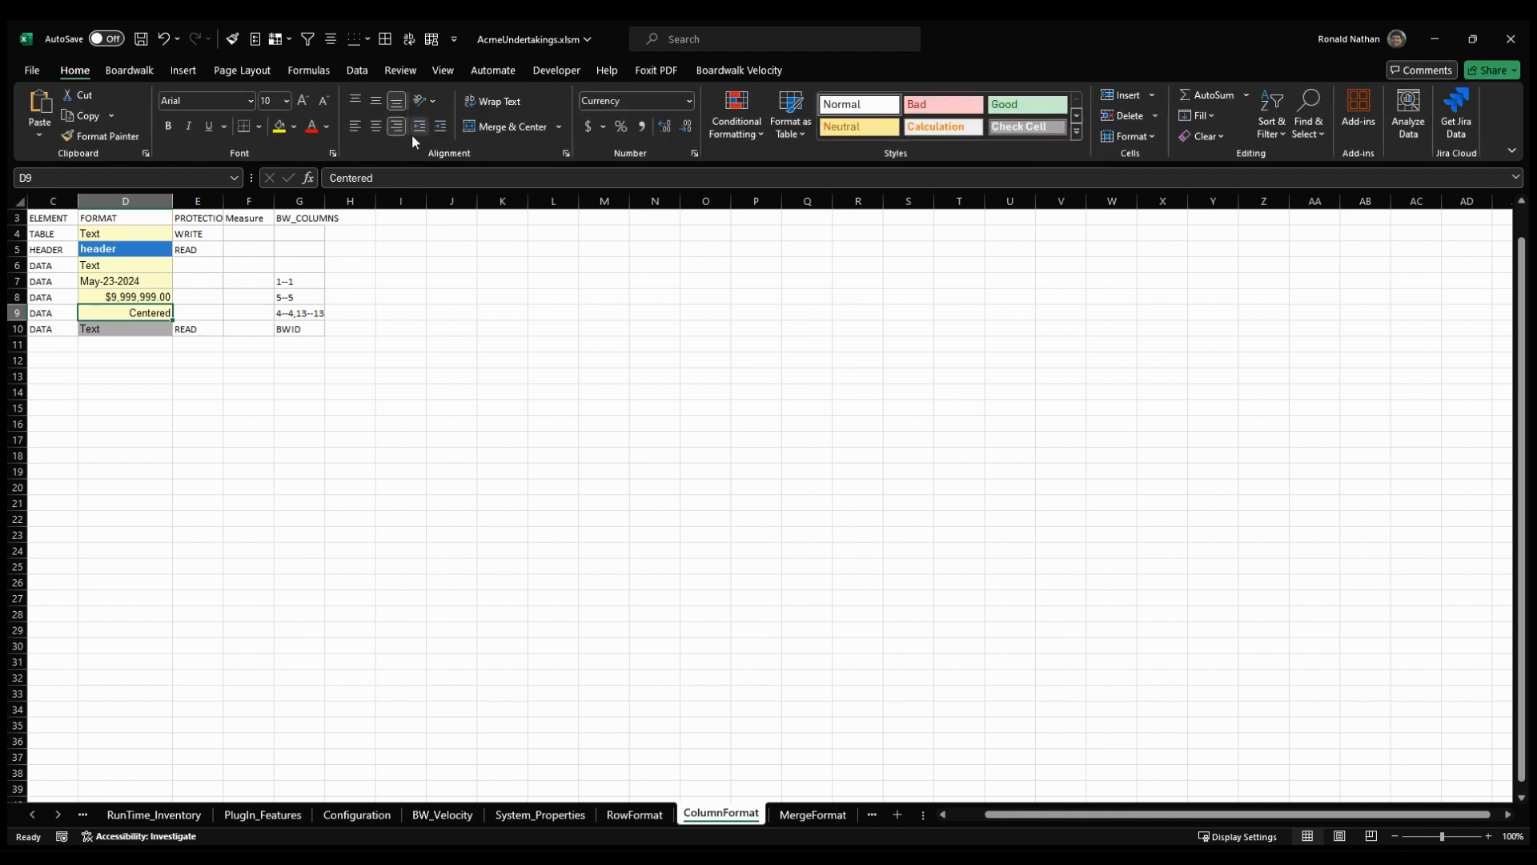
{"action": "left_click", "coordinate": [375, 127]}
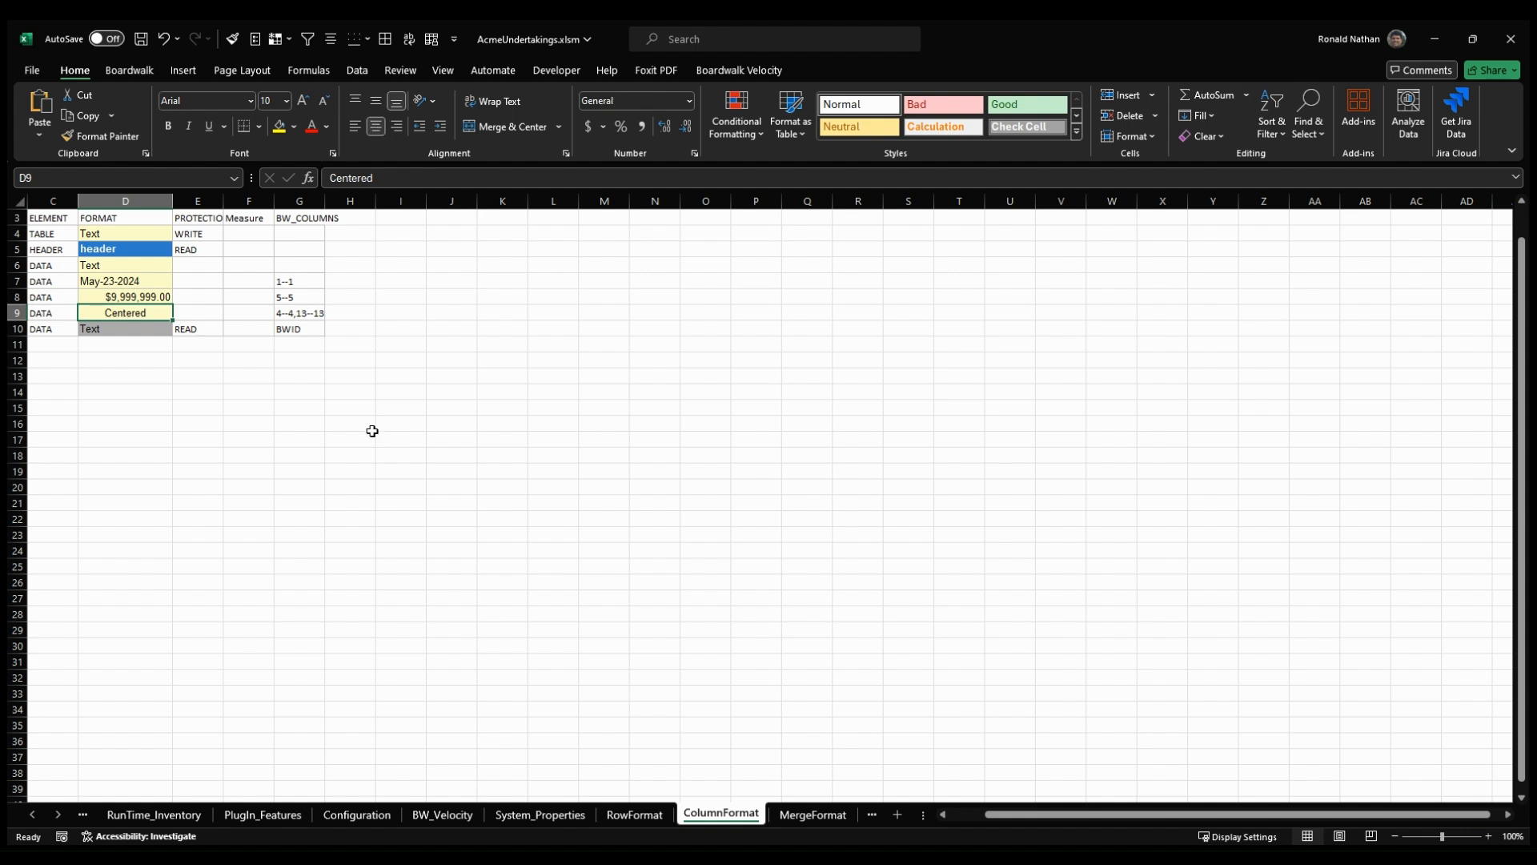
{"action": "left_click", "coordinate": [14, 328]}
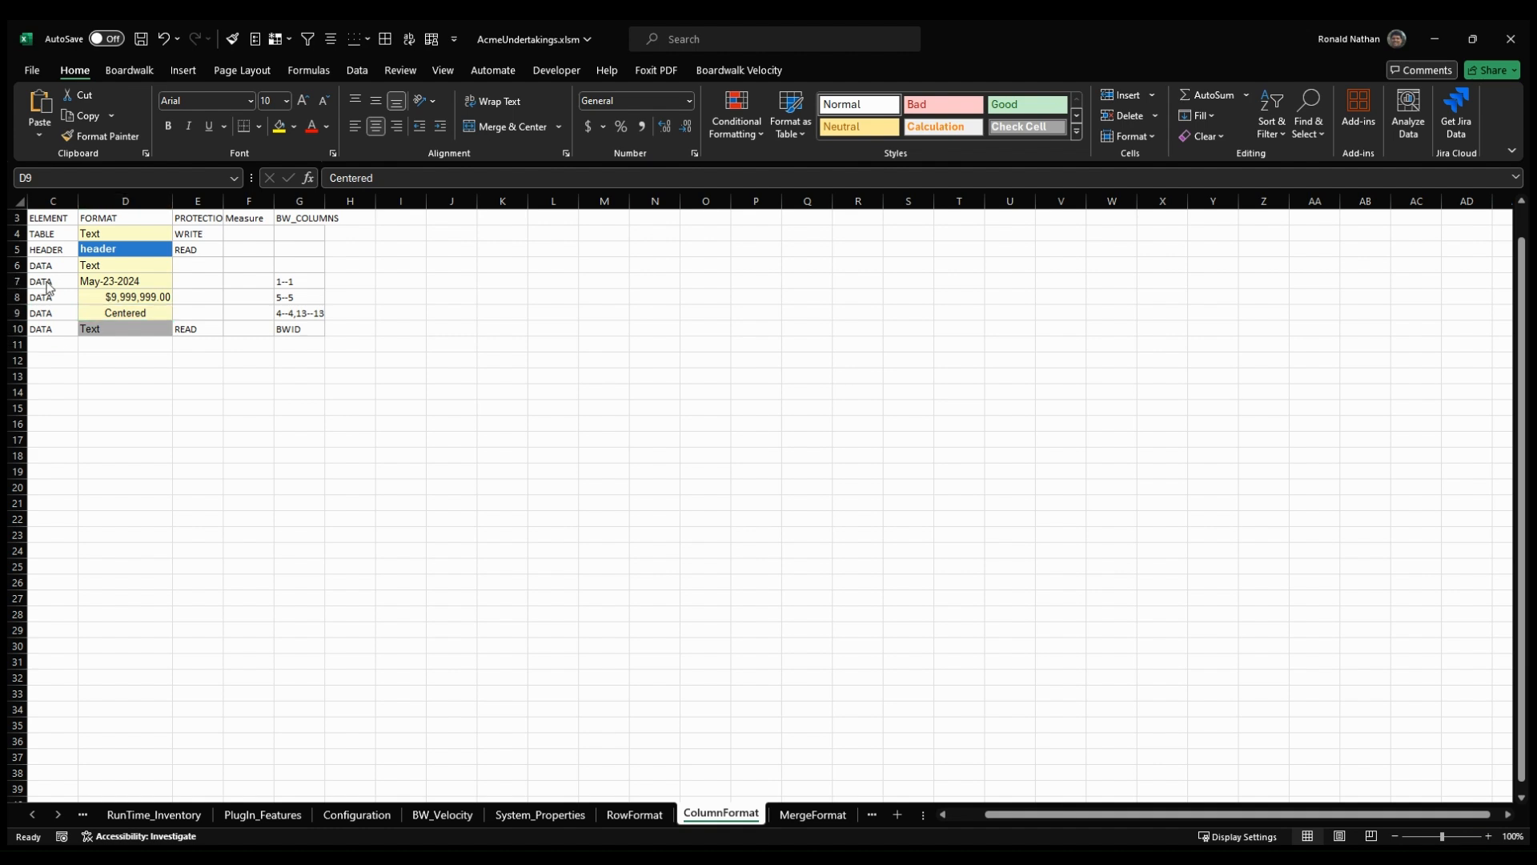
- Insert a DATA row above the date row with Text as its FORMAT sample, and clear the fill of that FORMAT cell, D7
{"action": "right_click", "coordinate": [18, 283]}
{"action": "left_click", "coordinate": [69, 428]}
{"action": "left_click", "coordinate": [44, 281]}
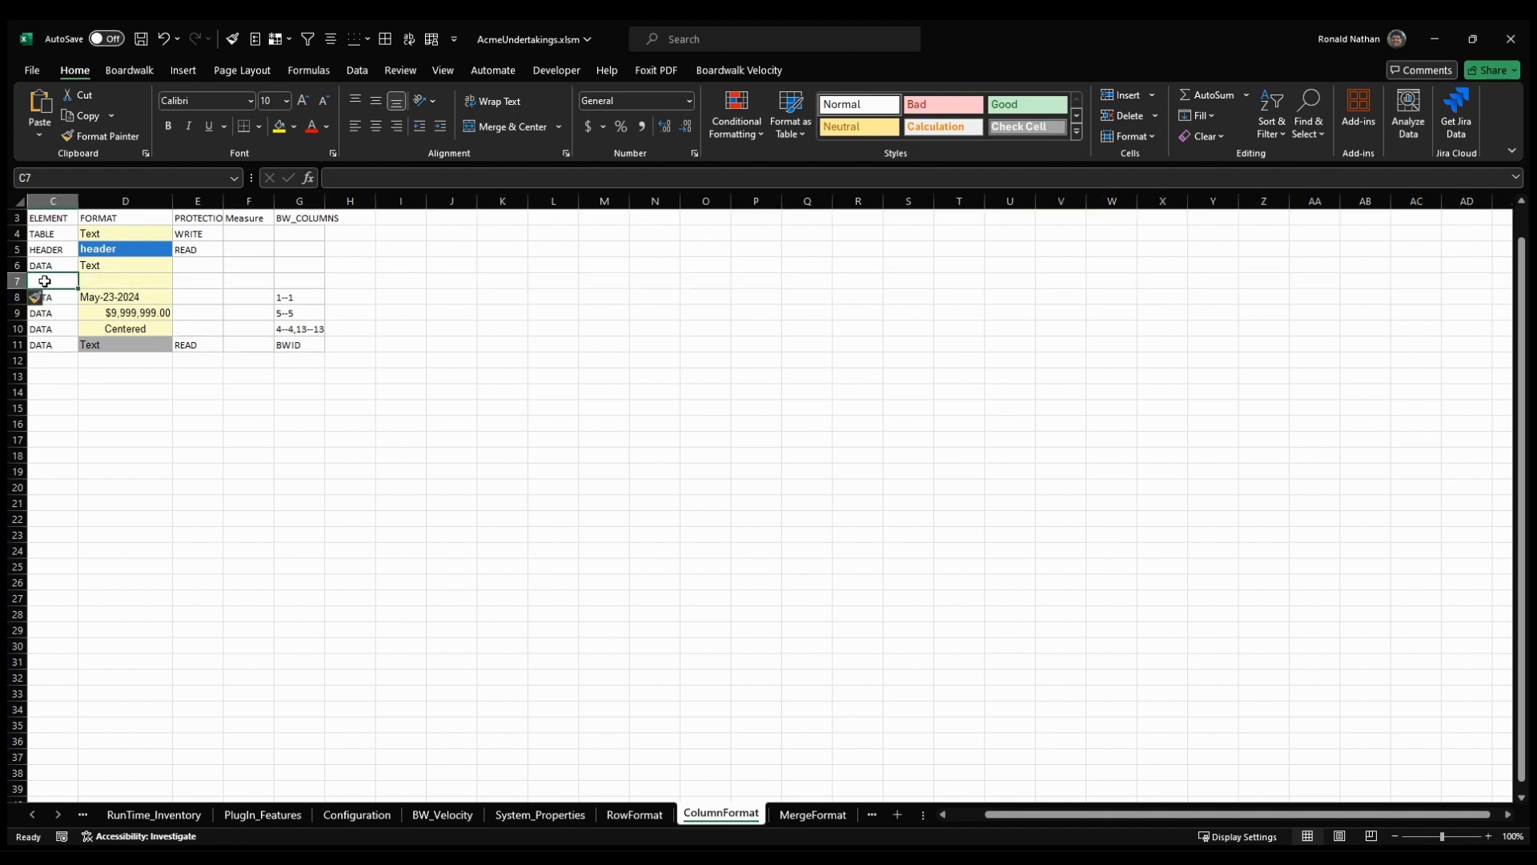
{"action": "type", "text": "DATA"}
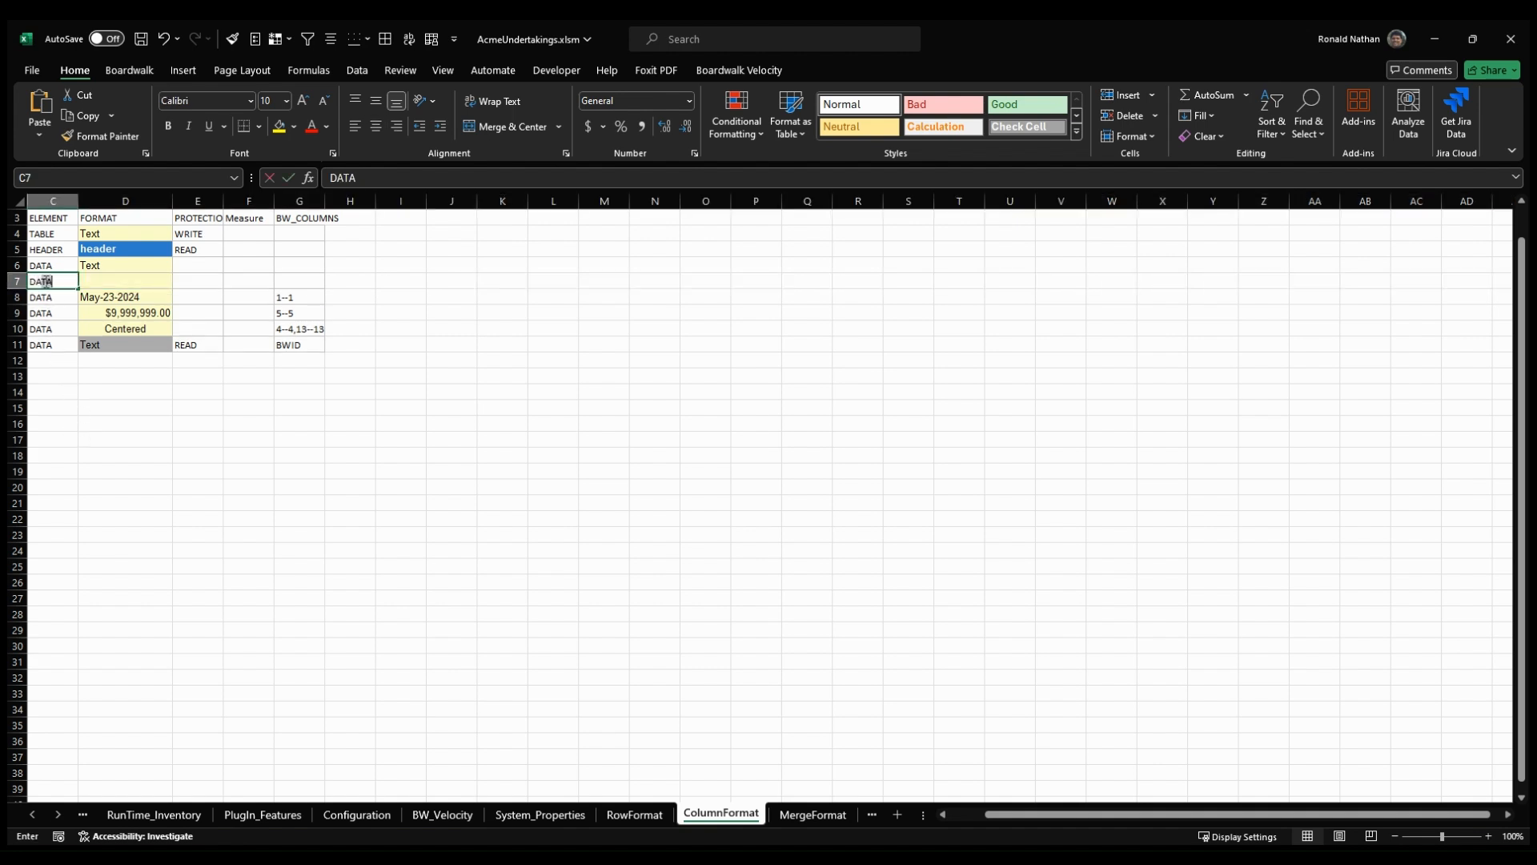
{"action": "left_click", "coordinate": [111, 282]}
{"action": "type", "text": "Text"}
{"action": "key", "text": "Tab"}
{"action": "left_click", "coordinate": [110, 283]}
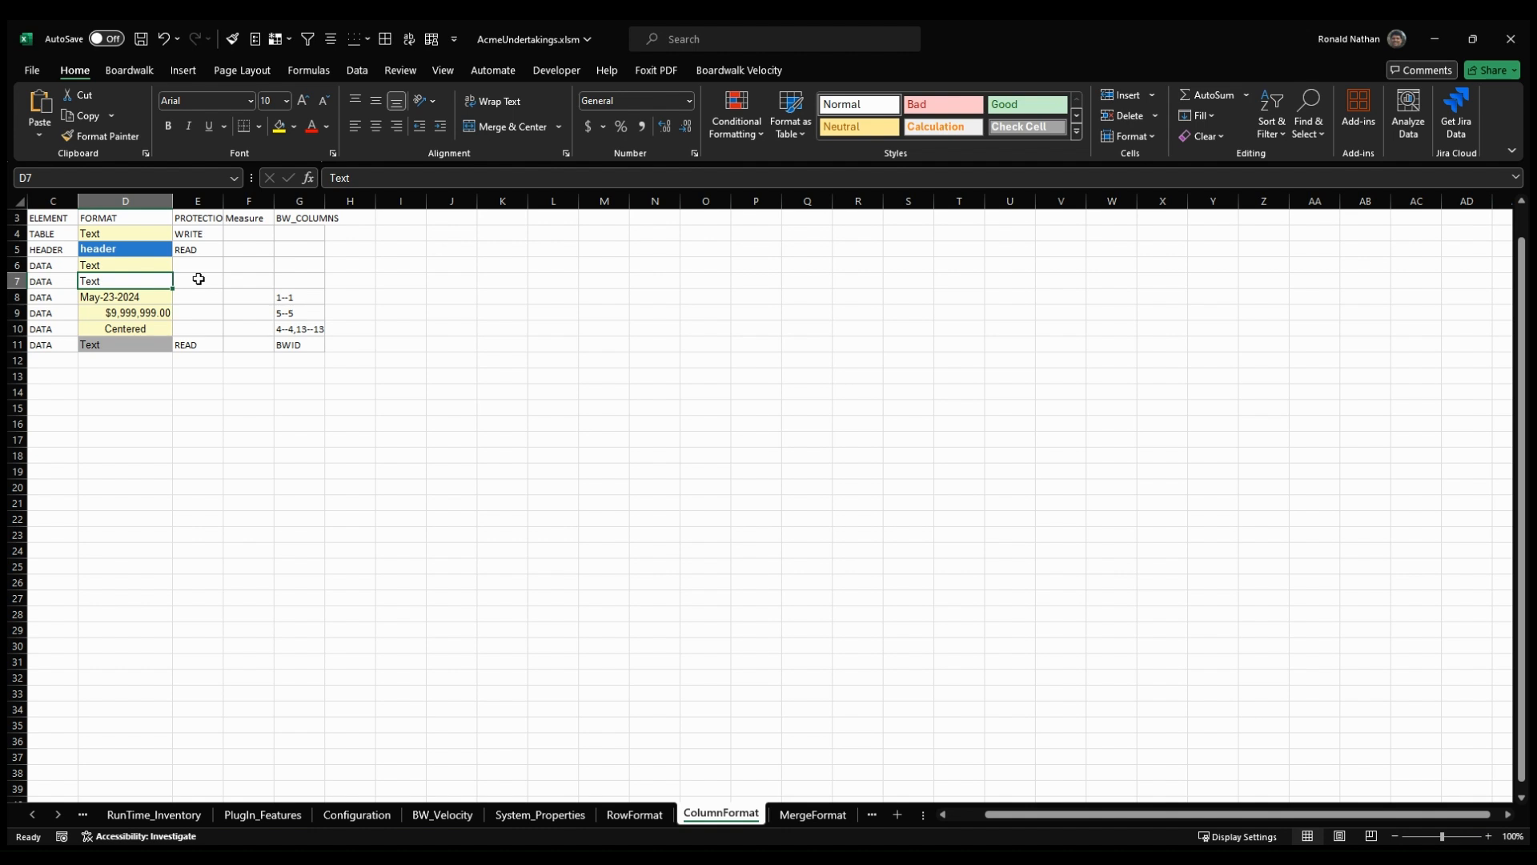
- Set BW_COLUMNS to 3--13 for the new Text row, row 7
{"action": "left_click", "coordinate": [211, 279]}
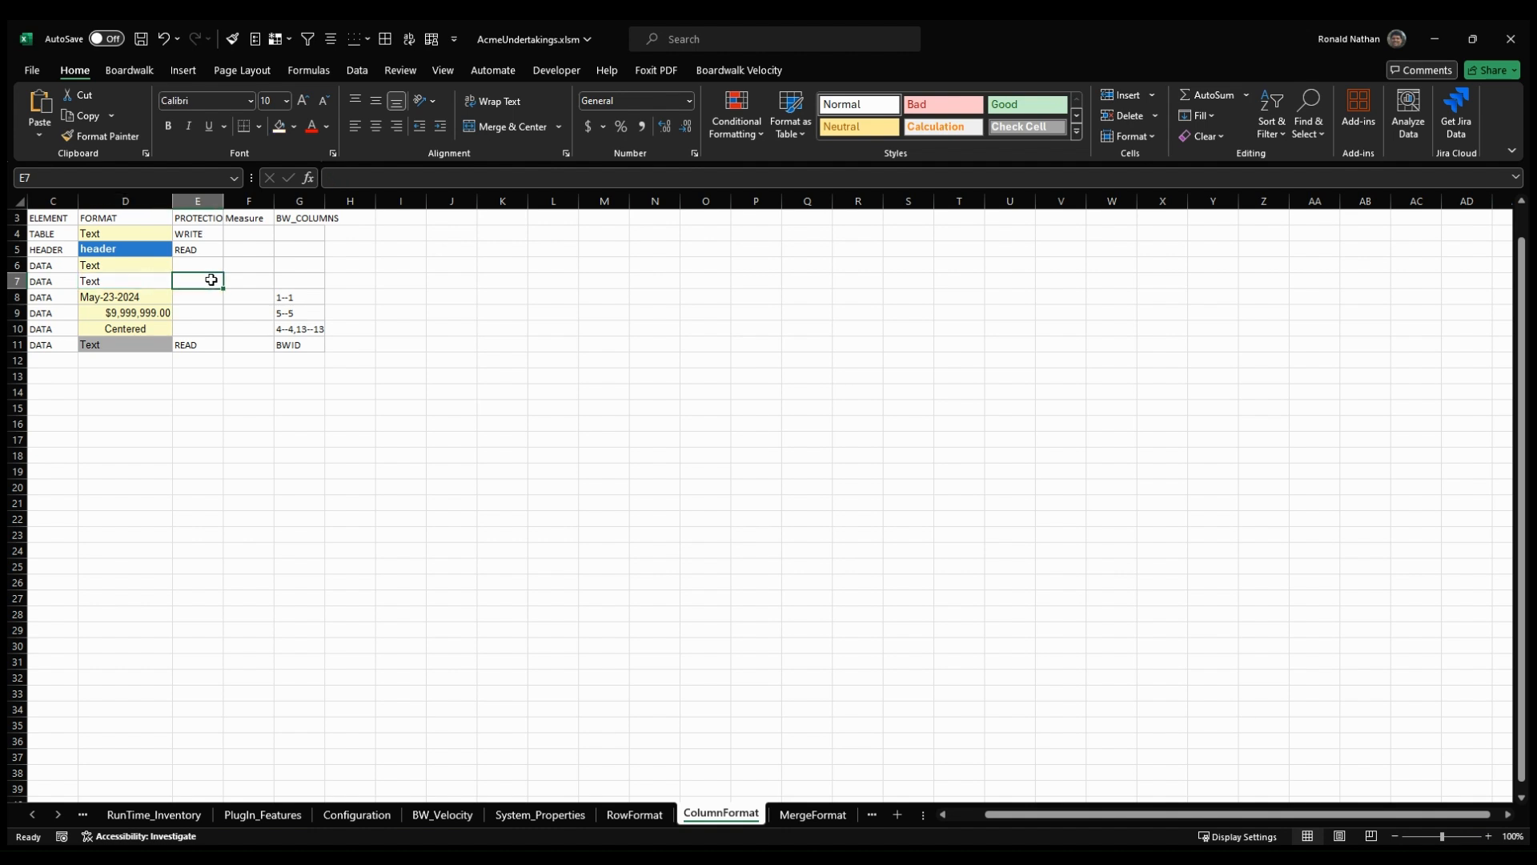
{"action": "left_click", "coordinate": [298, 284]}
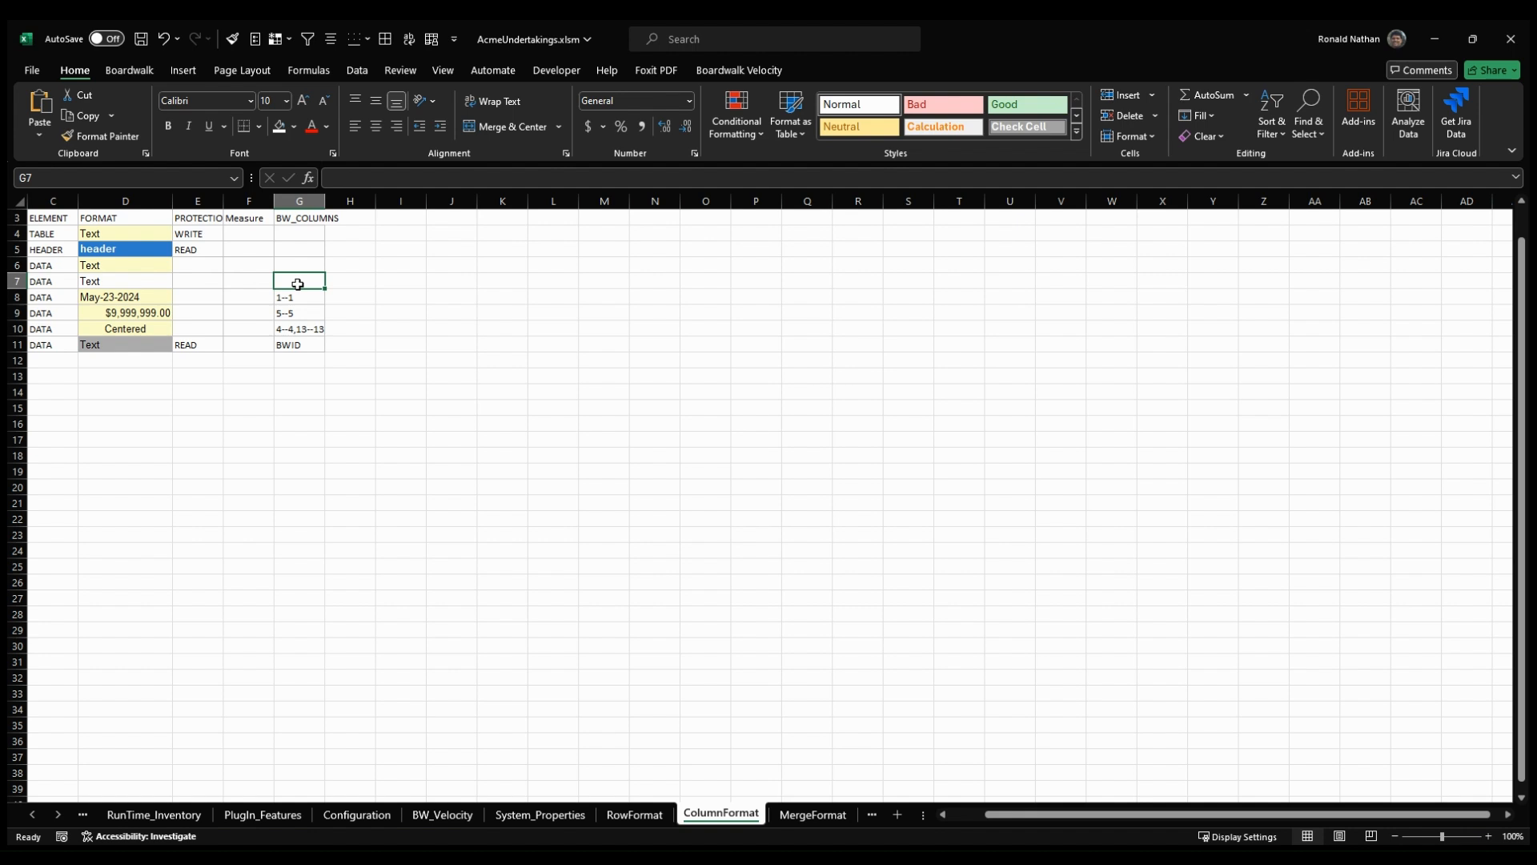
{"action": "type", "text": "3--13"}
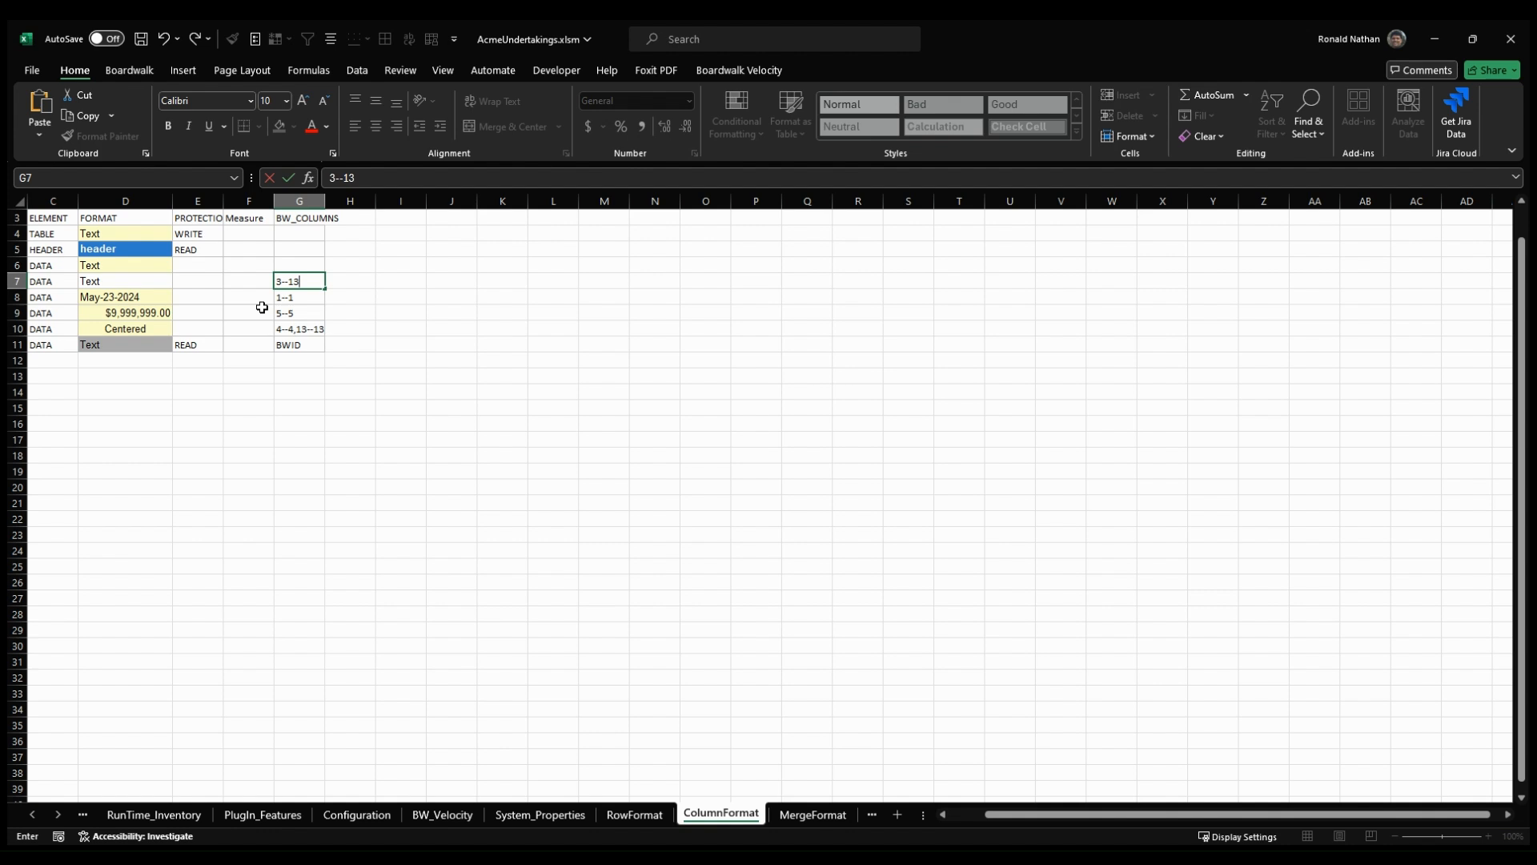
- Clear the fill of the currency and Centered FORMAT cells, D9 and D10, and return to the TRANSACTIONS application sheet
{"action": "left_click", "coordinate": [150, 300]}
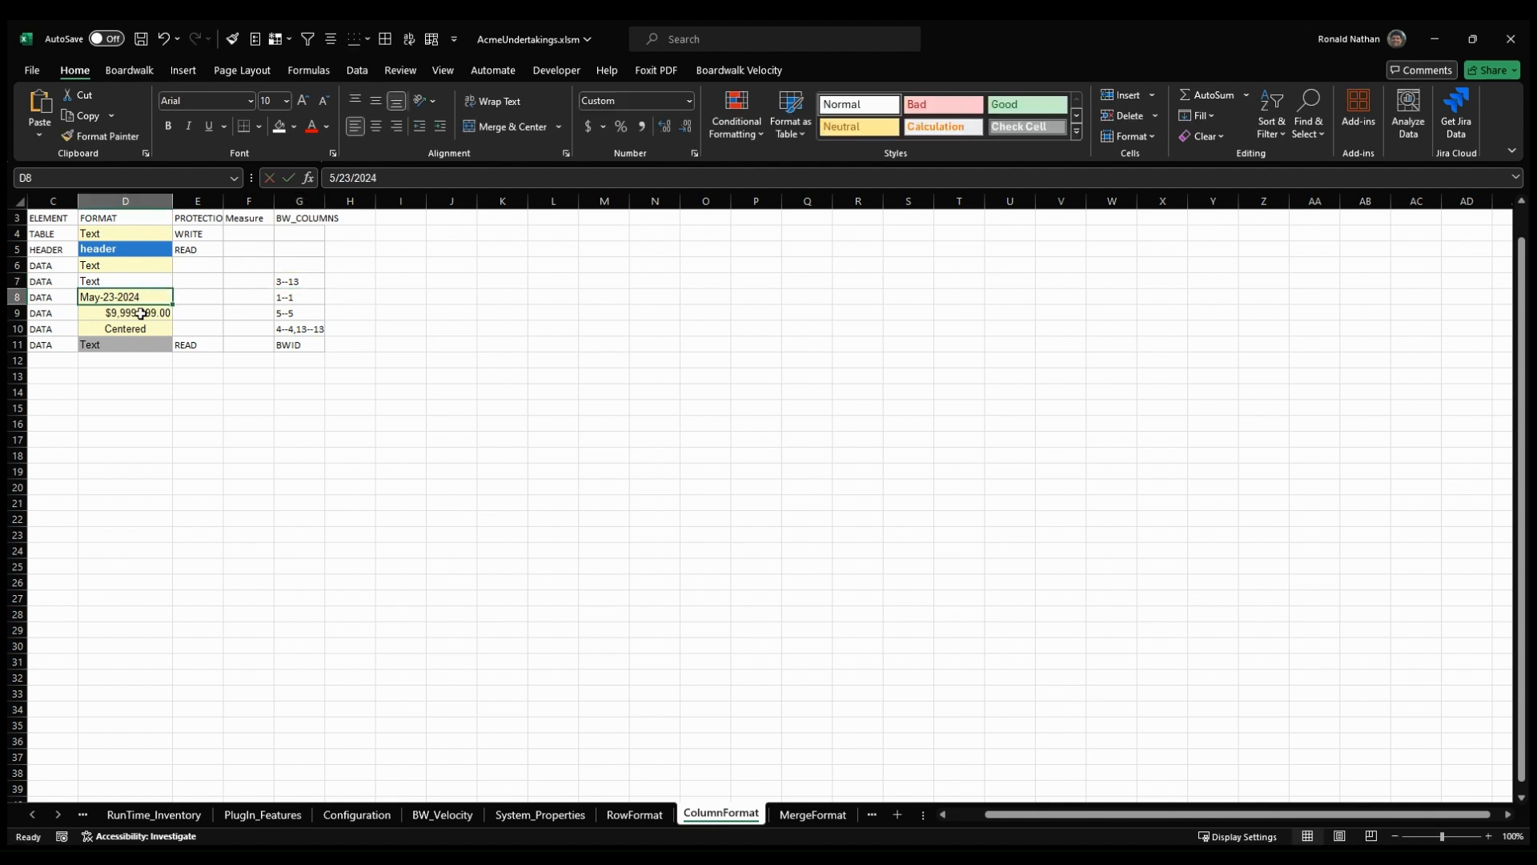
{"action": "left_click", "coordinate": [141, 313]}
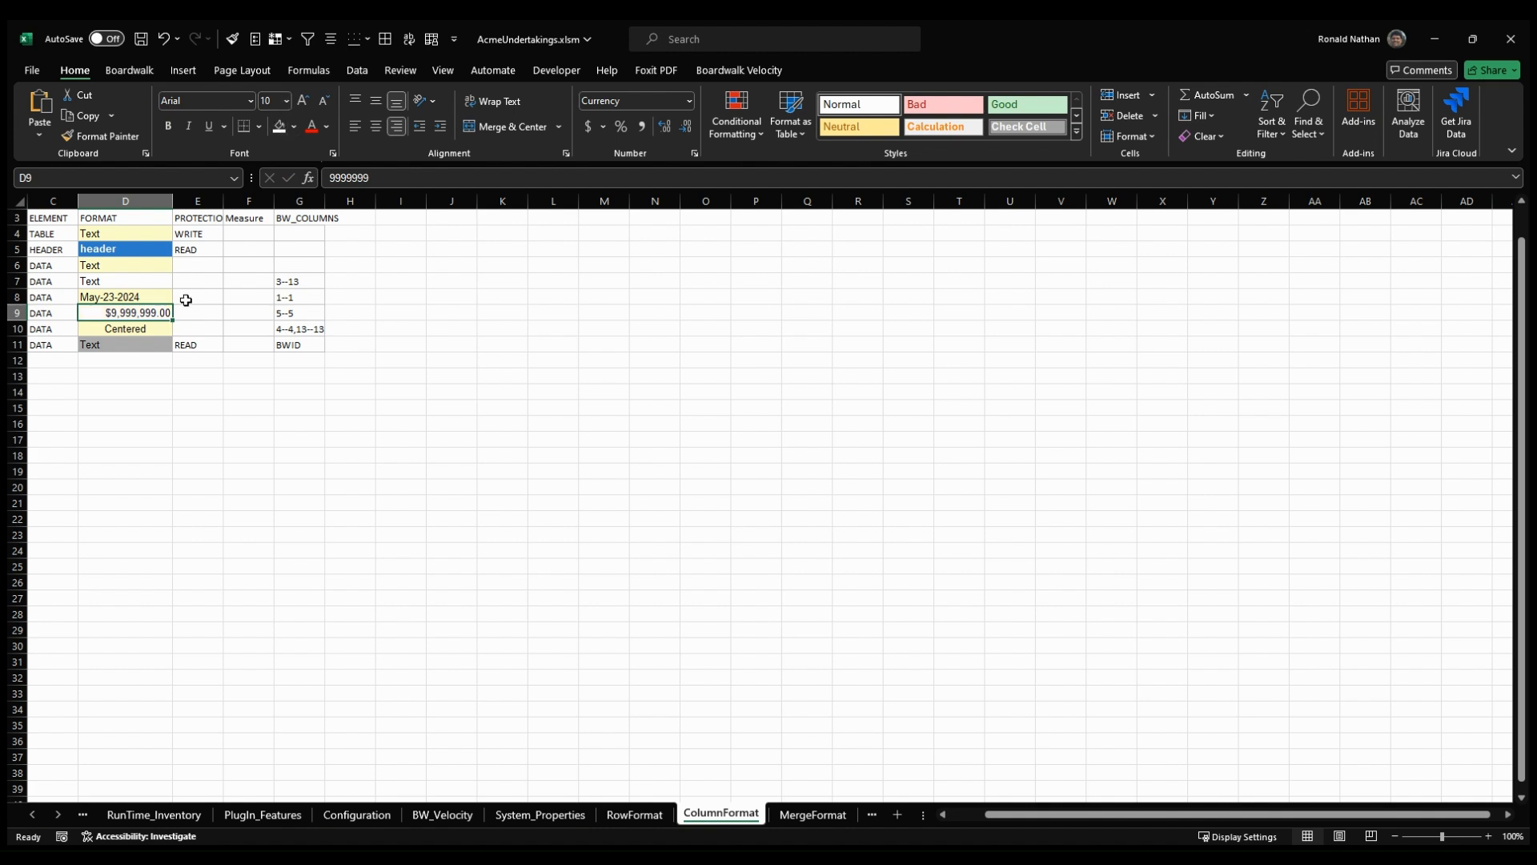
{"action": "left_click", "coordinate": [140, 332]}
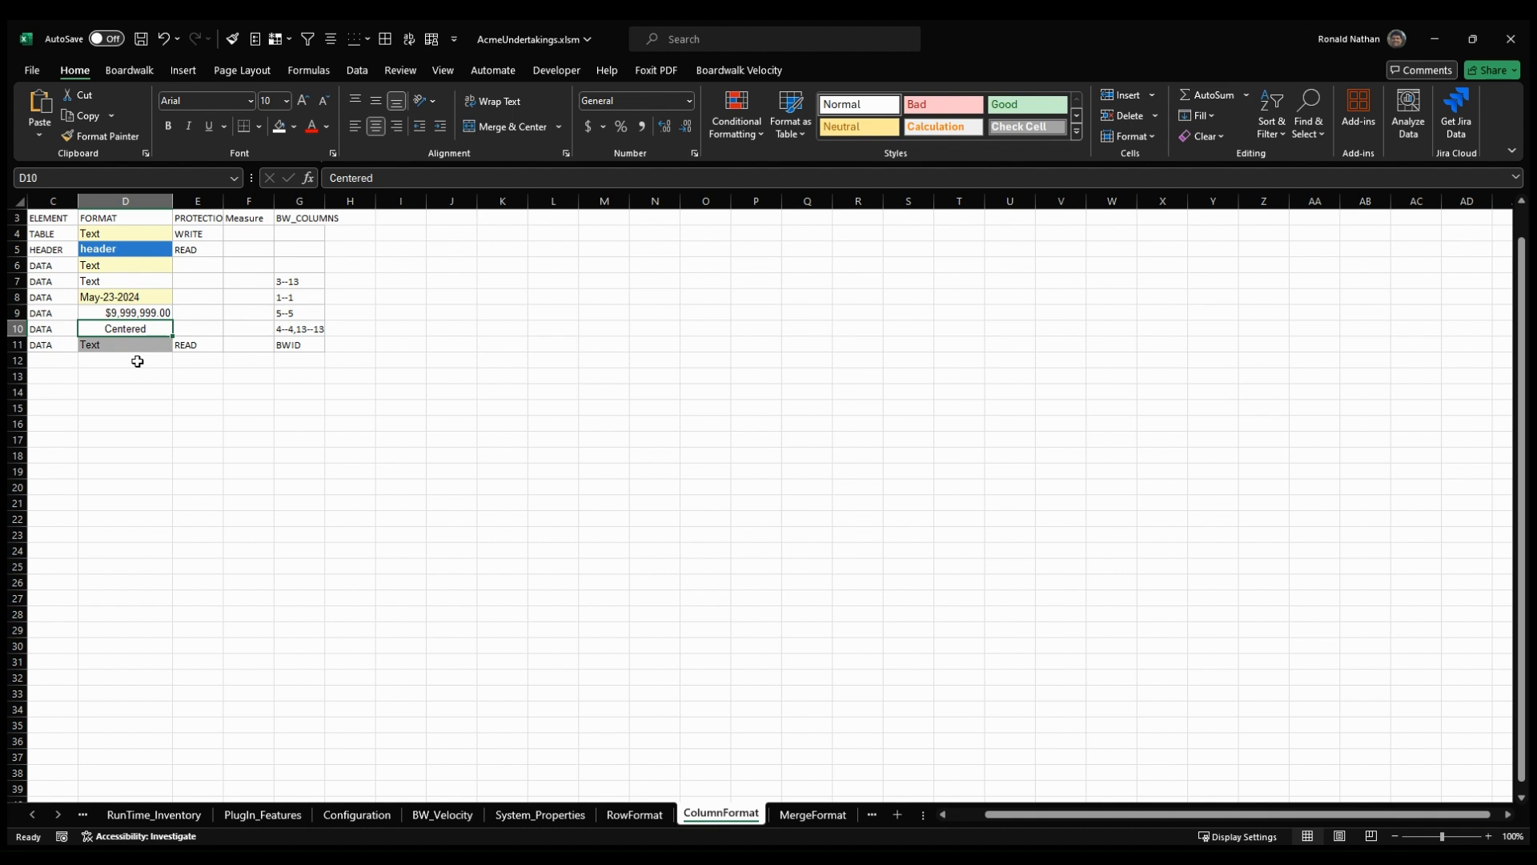
{"action": "left_click", "coordinate": [737, 70]}
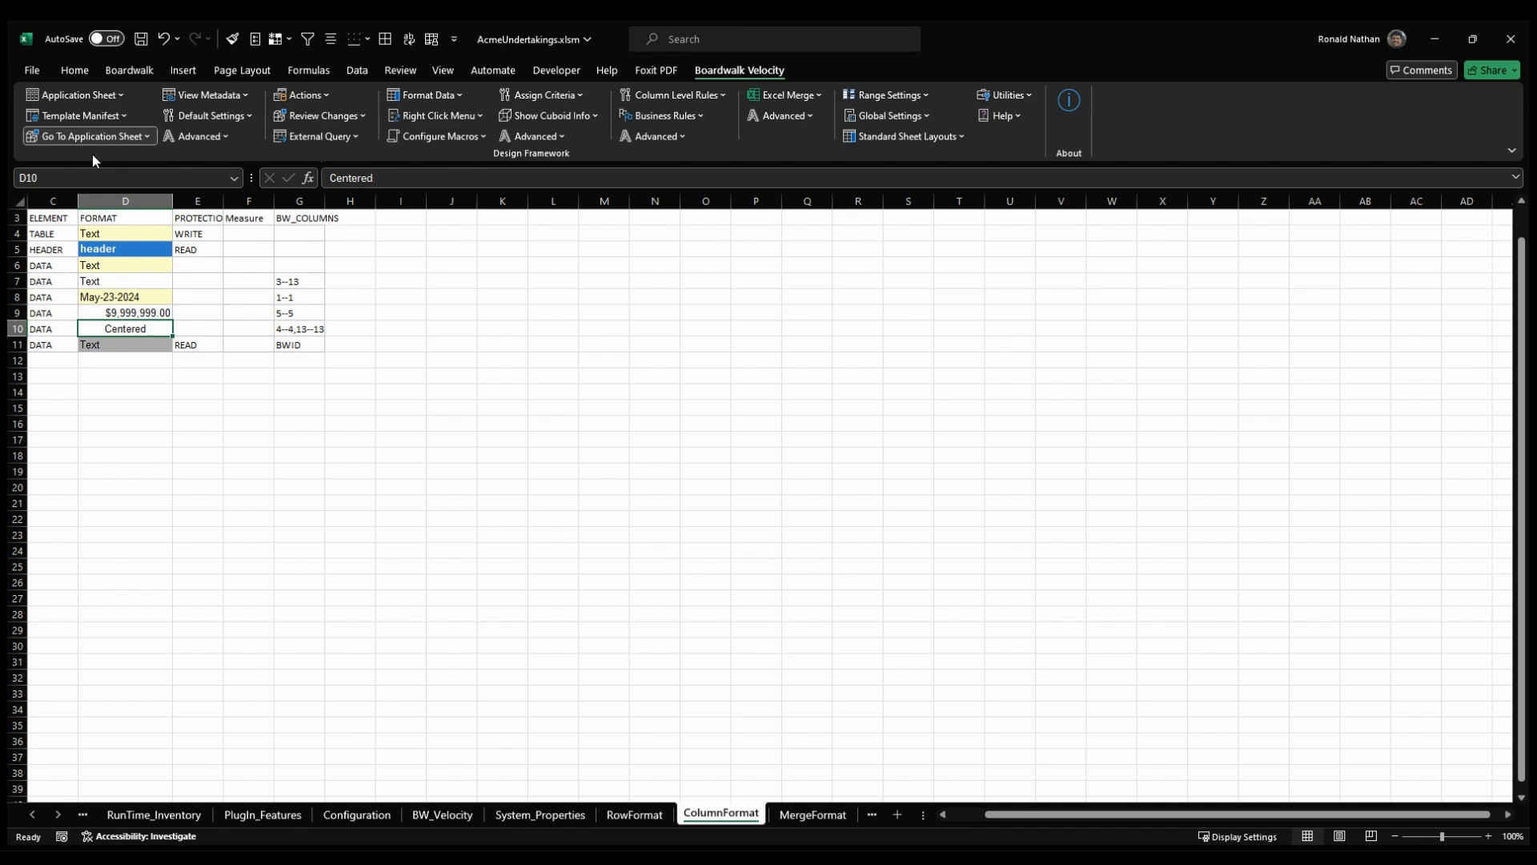
{"action": "left_click", "coordinate": [78, 208]}
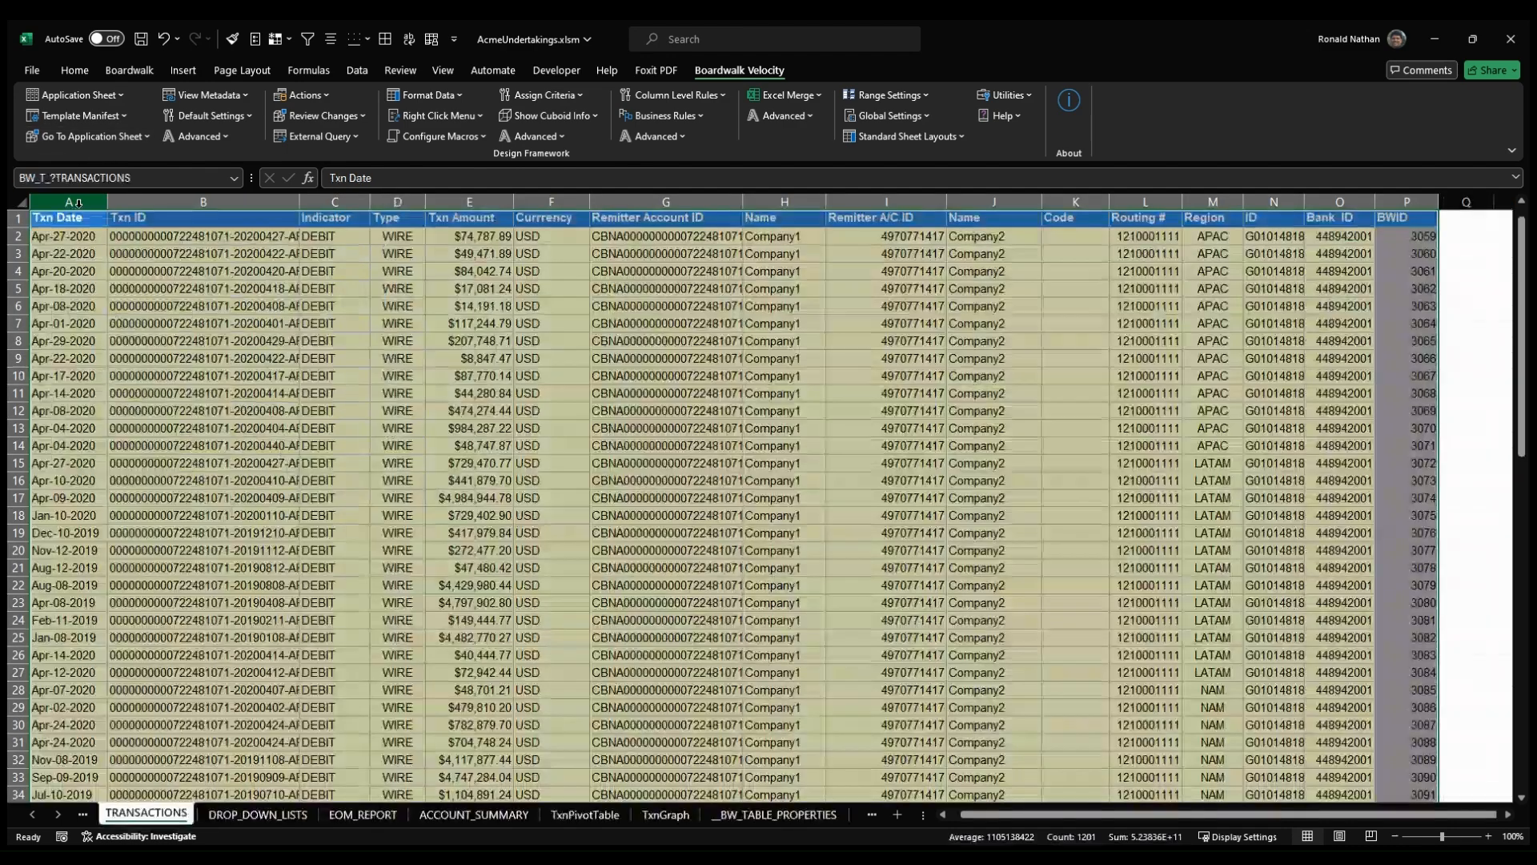